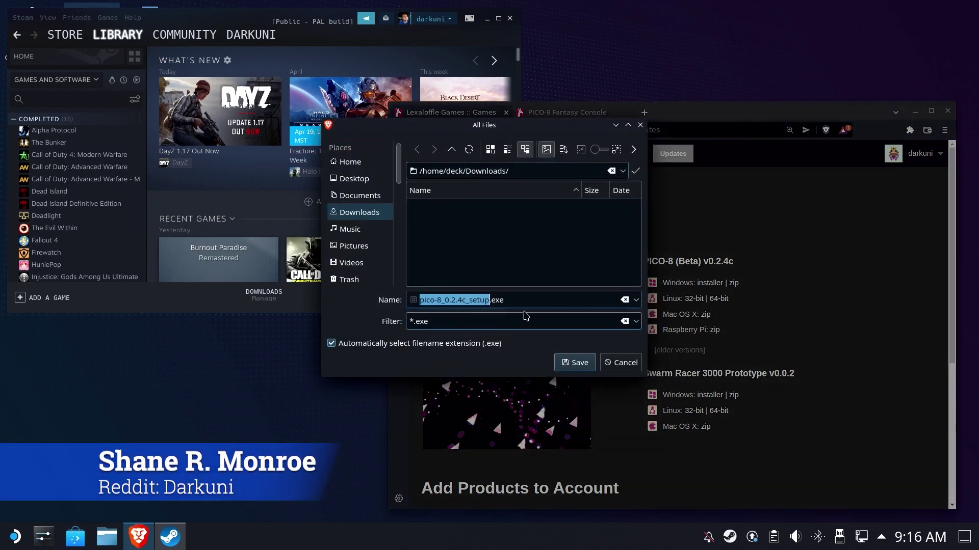
Download pico-8_0.2.4c_setup.exe from the Download Updates page and save it to Downloads.
{"action": "left_click", "coordinate": [574, 367]}
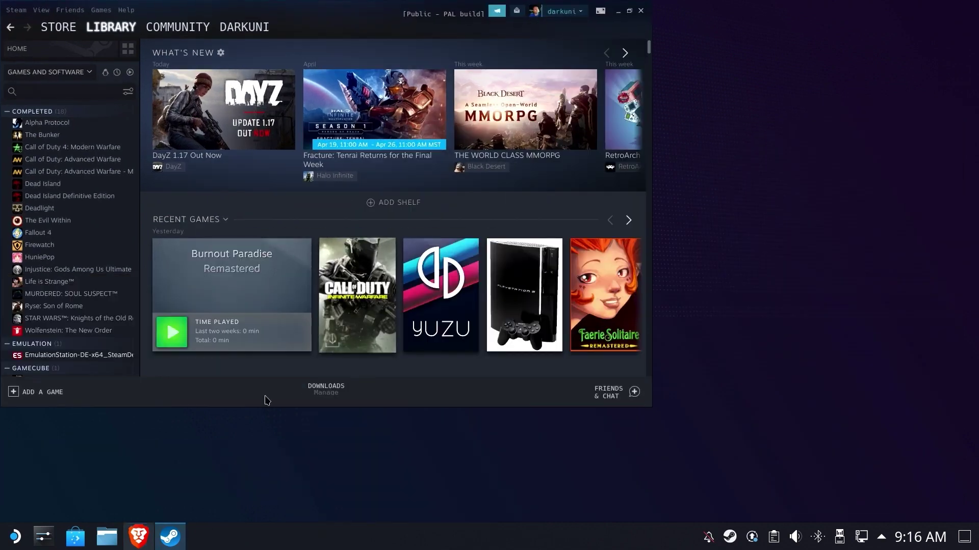
Add pico-8_0.2.4c_setup.exe from Downloads as a non-Steam game, showing All Files.
{"action": "left_click", "coordinate": [46, 392]}
{"action": "left_click", "coordinate": [56, 356]}
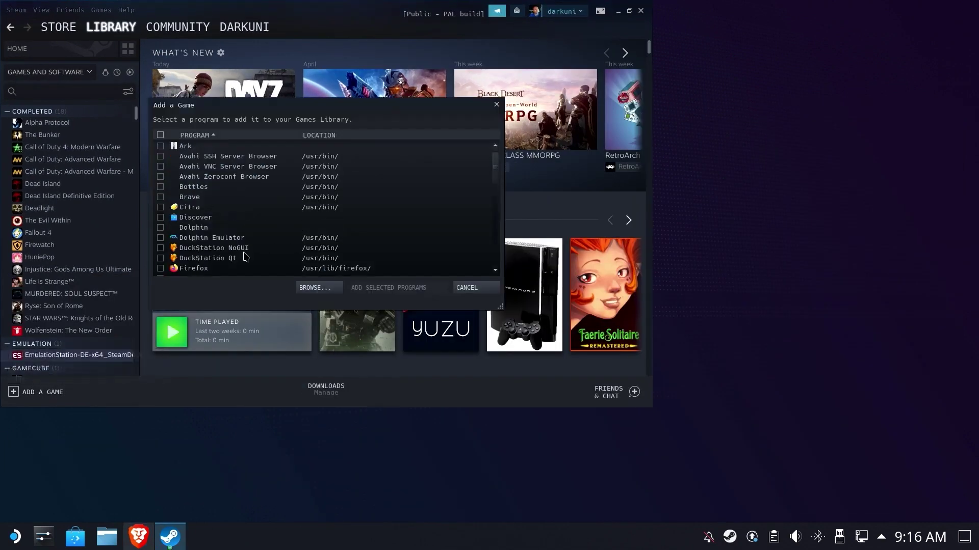
{"action": "left_click", "coordinate": [312, 286]}
{"action": "left_click", "coordinate": [437, 136]}
{"action": "left_click", "coordinate": [260, 183]}
{"action": "double_click", "coordinate": [207, 171]}
{"action": "left_click", "coordinate": [298, 288]}
{"action": "left_click", "coordinate": [290, 298]}
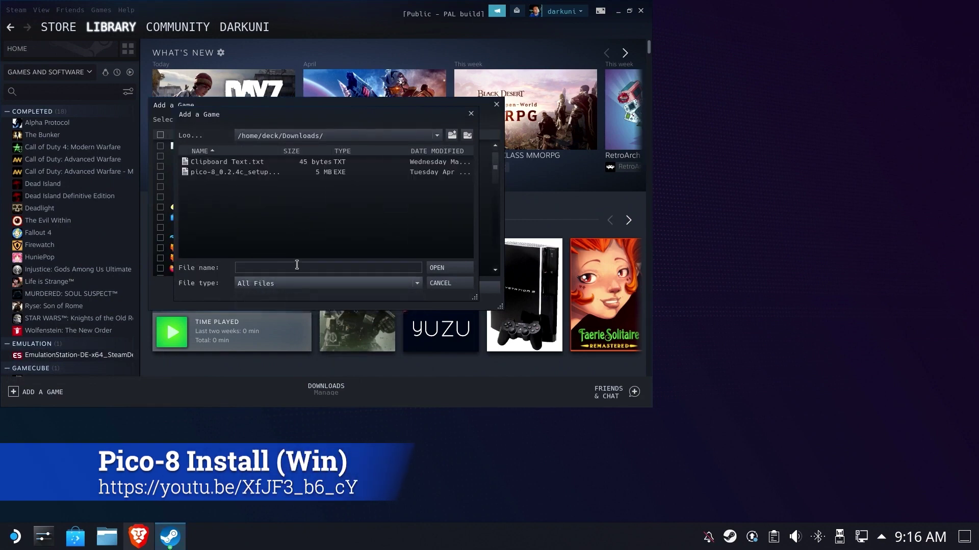
{"action": "double_click", "coordinate": [252, 174]}
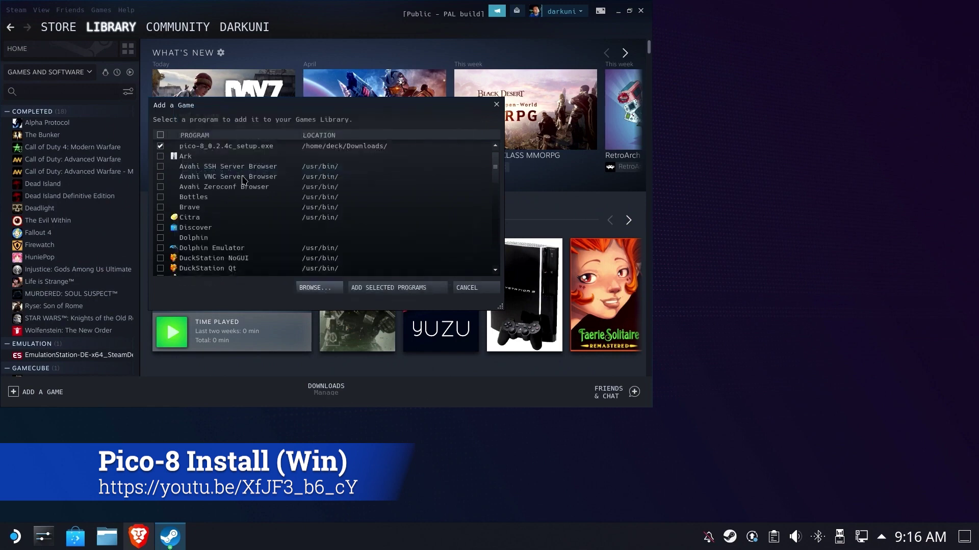
{"action": "left_click", "coordinate": [379, 288]}
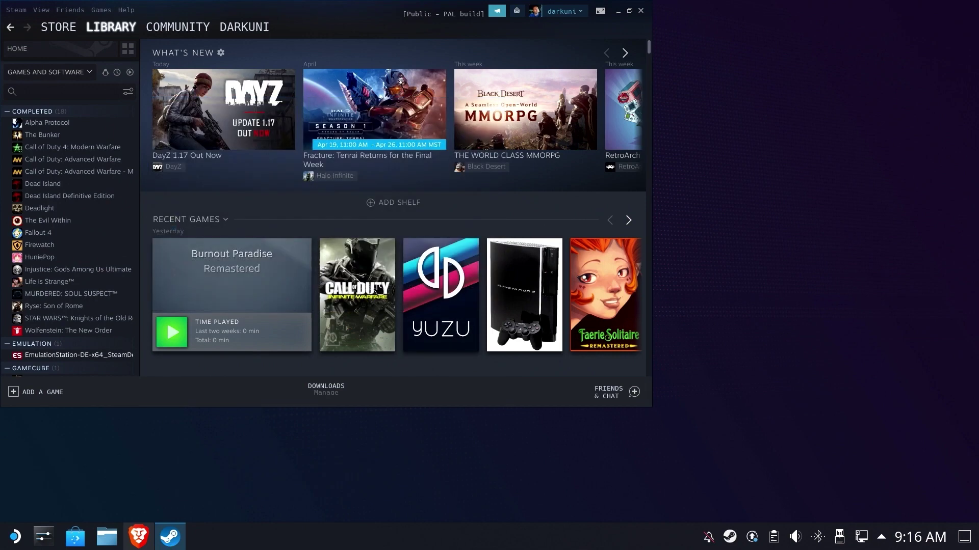
Force the pico-8 installer's compatibility tool to GE-Proton7-14 in its Properties.
{"action": "left_click", "coordinate": [89, 91]}
{"action": "type", "text": "pico"}
{"action": "left_click", "coordinate": [77, 122]}
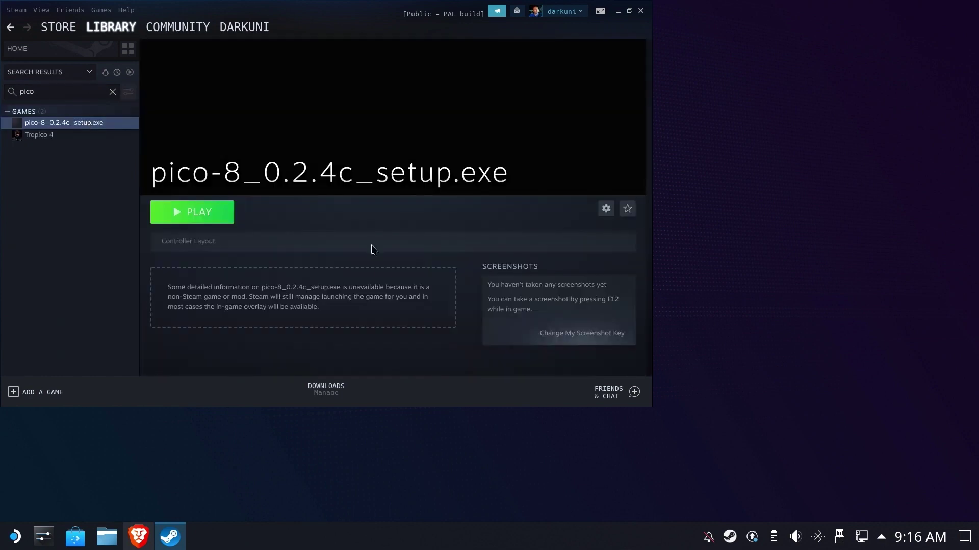
{"action": "left_click", "coordinate": [608, 208]}
{"action": "left_click", "coordinate": [569, 267]}
{"action": "left_click", "coordinate": [152, 110]}
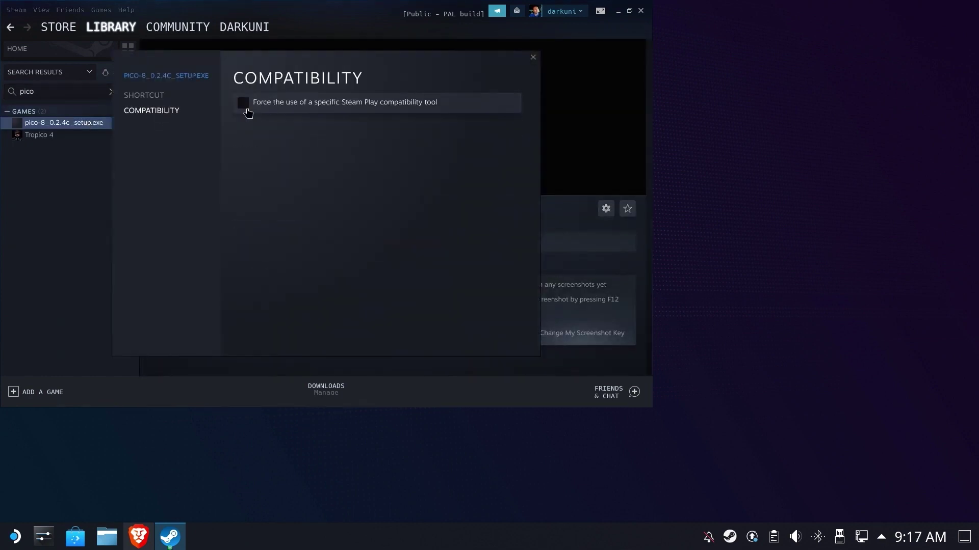
{"action": "left_click", "coordinate": [243, 104]}
{"action": "left_click", "coordinate": [511, 130]}
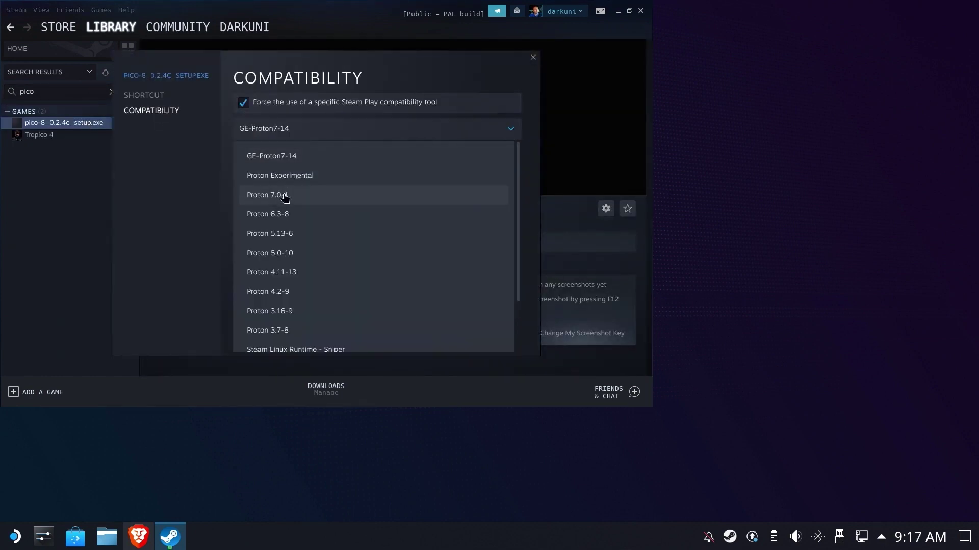
{"action": "left_click", "coordinate": [515, 80]}
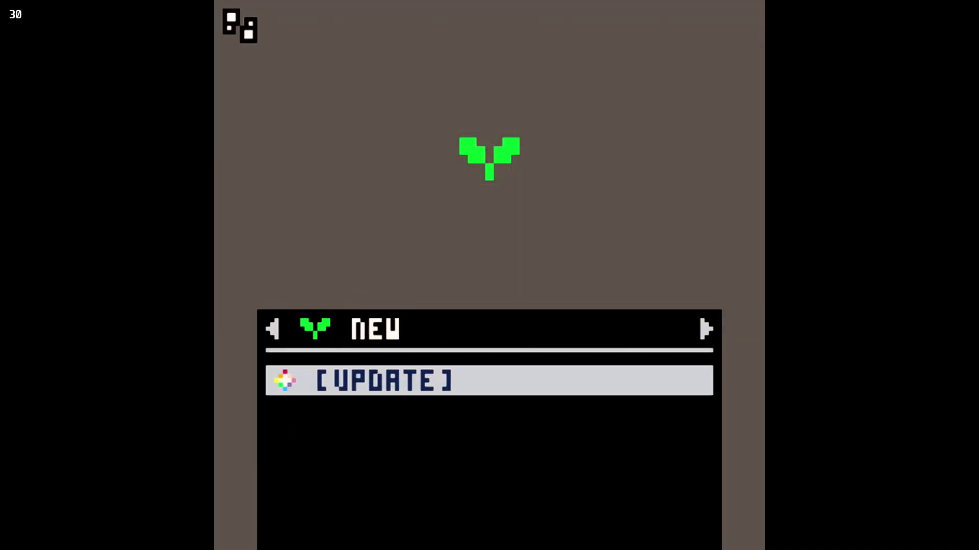
Scroll through Splore's New, Favourites, local, Search and Lucky Draw lists, then reach Jam.
{"action": "key", "text": "z"}
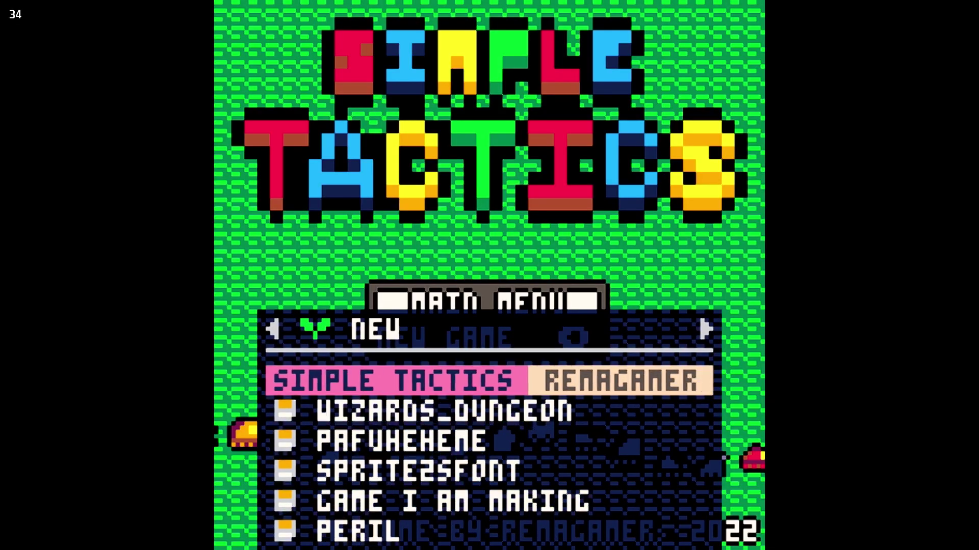
{"action": "key", "text": "Down"}
{"action": "key", "text": "Up"}
{"action": "key", "text": "Left"}
{"action": "key", "text": "Left"}
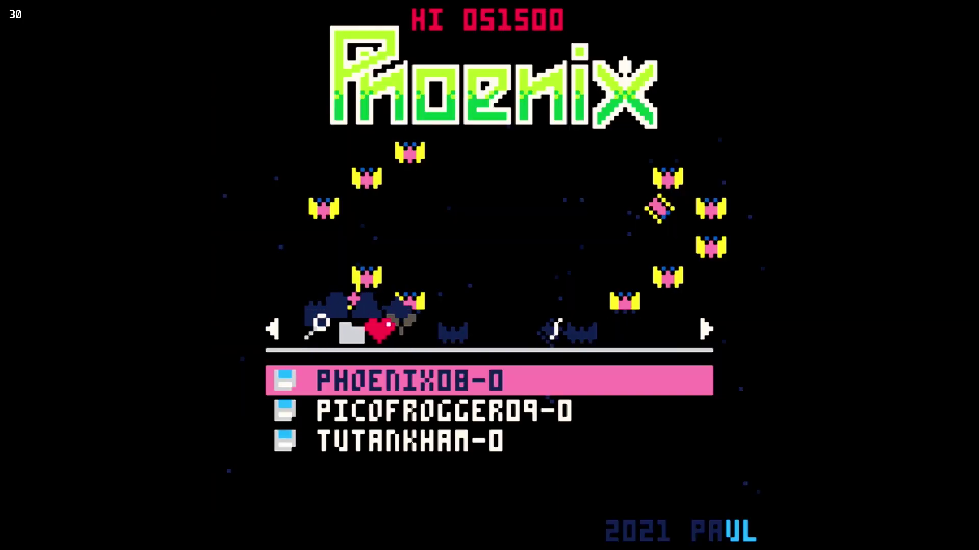
{"action": "key", "text": "Down"}
{"action": "key", "text": "Down"}
{"action": "key", "text": "Left"}
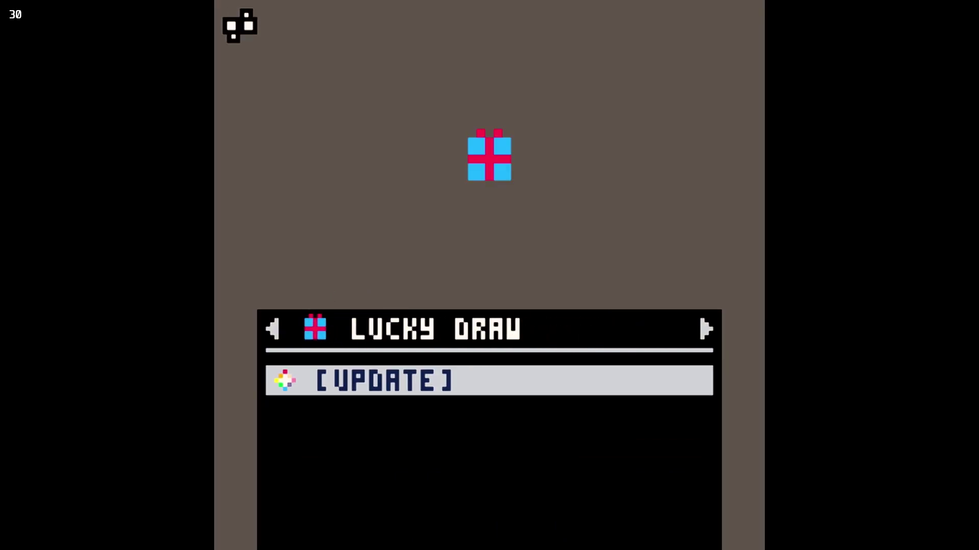
{"action": "key", "text": "z"}
{"action": "key", "text": "Down"}
{"action": "key", "text": "Down"}
{"action": "key", "text": "Down"}
{"action": "key", "text": "Left"}
{"action": "key", "text": "Left"}
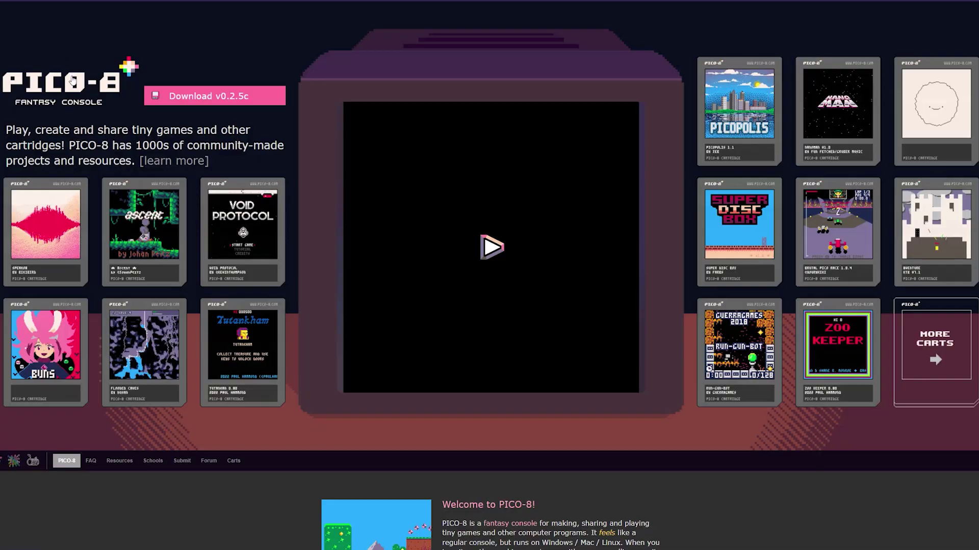
Visit the Download Updates page and the Get PICO-8 purchase page.
{"action": "scroll", "coordinate": [73, 80], "scroll_direction": "down", "scroll_amount": 2}
{"action": "scroll", "coordinate": [153, 92], "scroll_direction": "up", "scroll_amount": 2}
{"action": "left_click", "coordinate": [211, 96]}
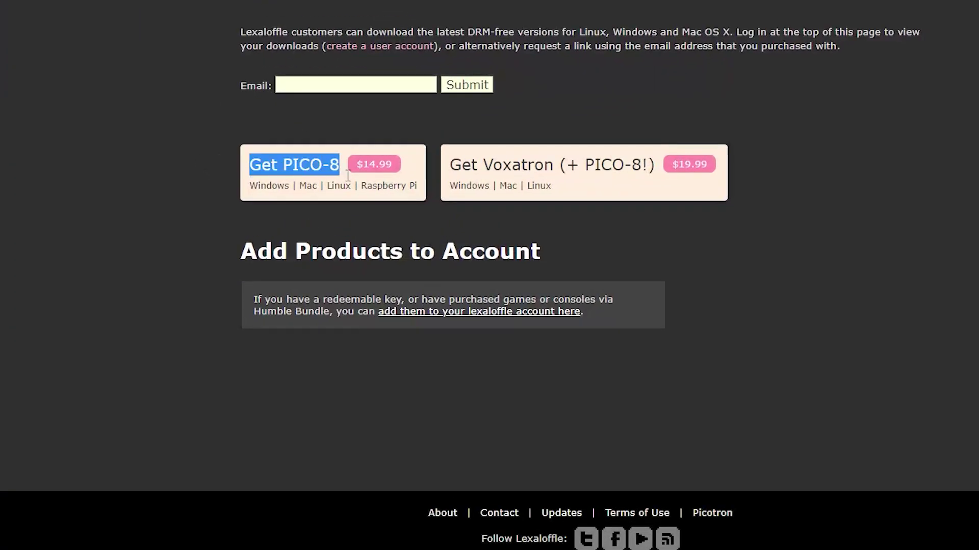
{"action": "left_click", "coordinate": [428, 199]}
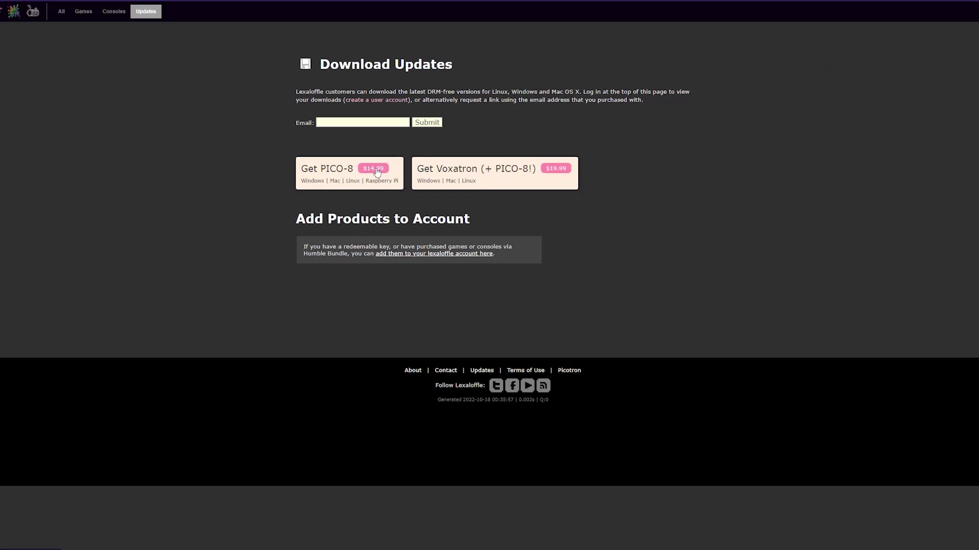
{"action": "left_click", "coordinate": [377, 173]}
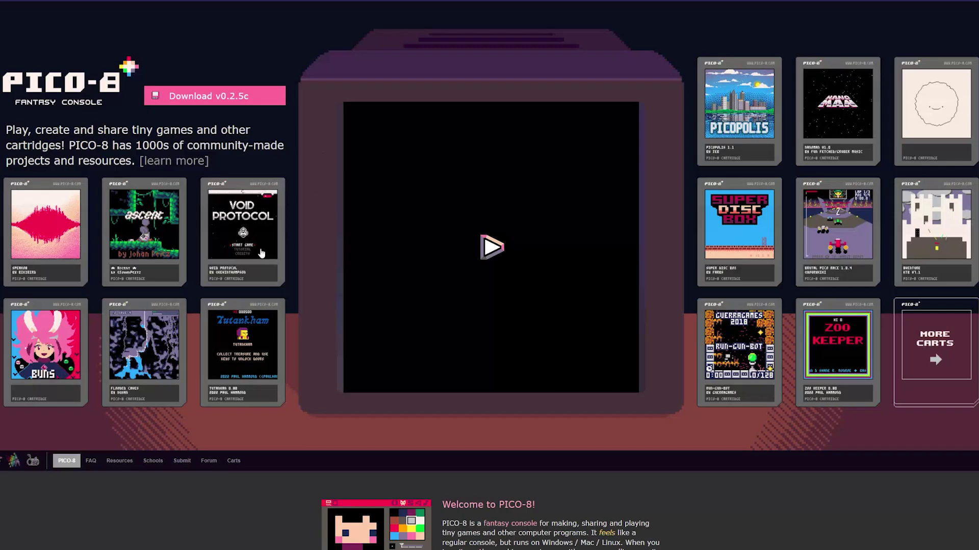
Load Tutankham in the homepage web player and play through the maze.
{"action": "left_click", "coordinate": [242, 329]}
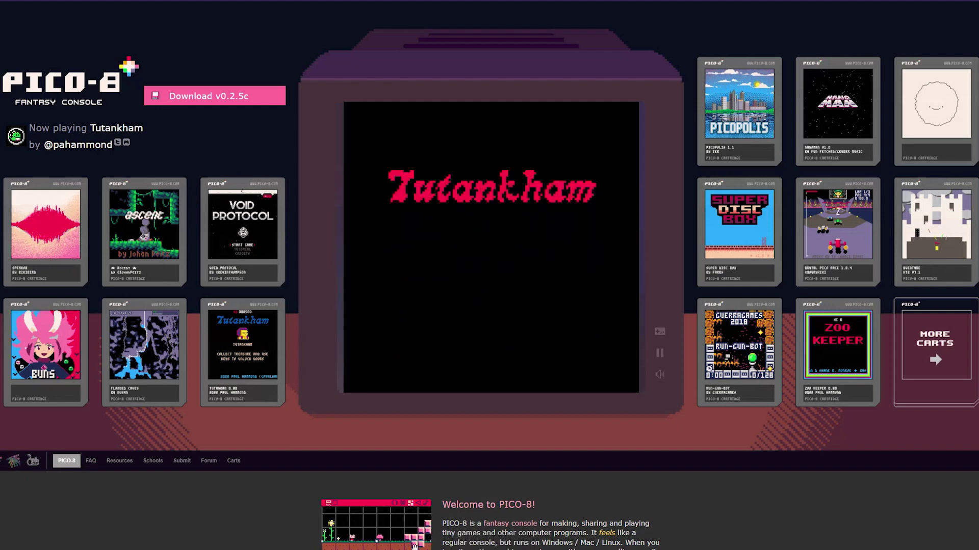
{"action": "key", "text": "x"}
{"action": "key", "text": "Down"}
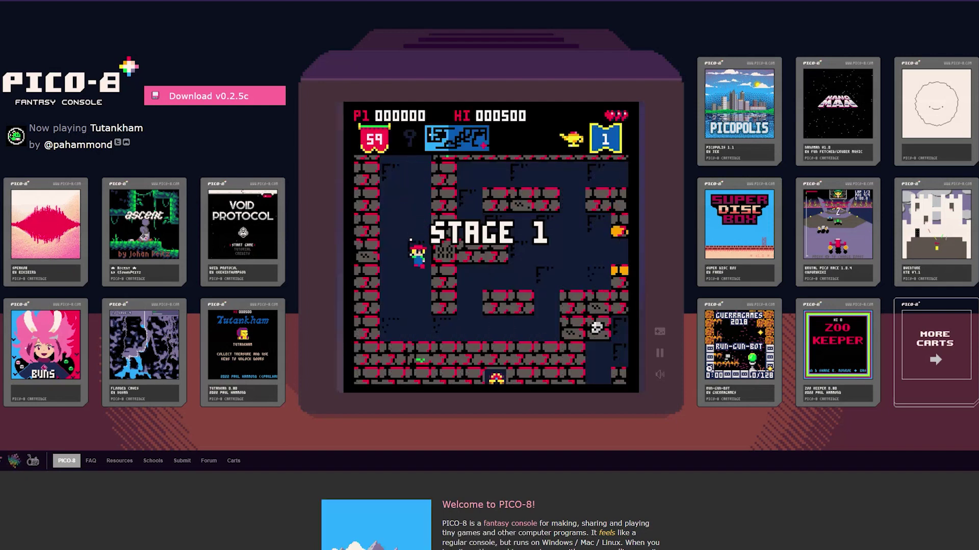
{"action": "key", "text": "Right"}
{"action": "key", "text": "Up"}
{"action": "key", "text": "Right"}
Switch to the Zoo Keeper cart and start a game.
{"action": "left_click", "coordinate": [837, 346]}
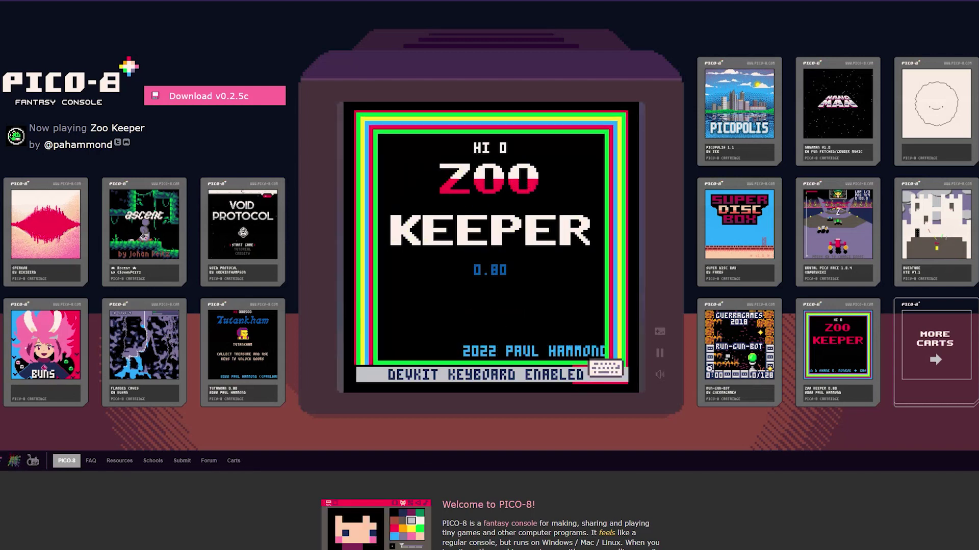
{"action": "key", "text": "z"}
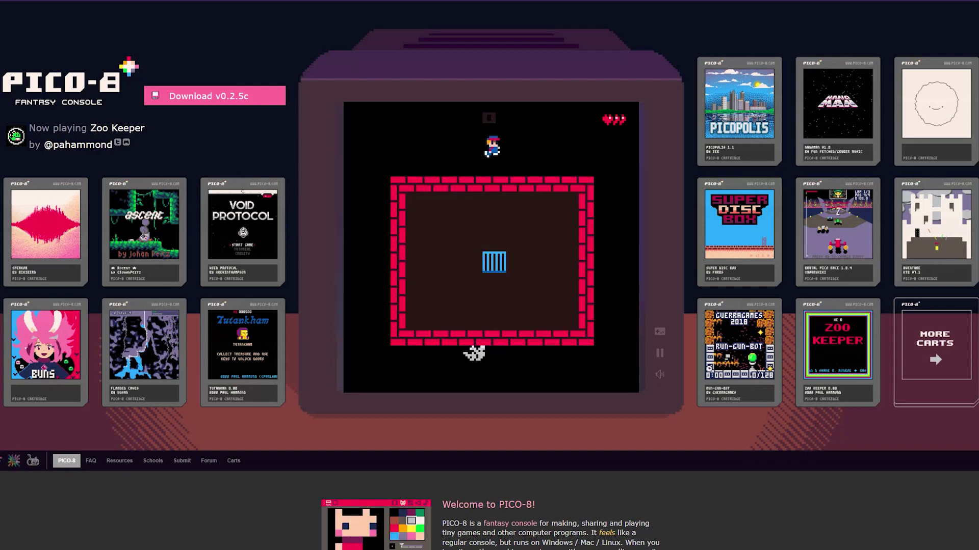
{"action": "key", "text": "Up"}
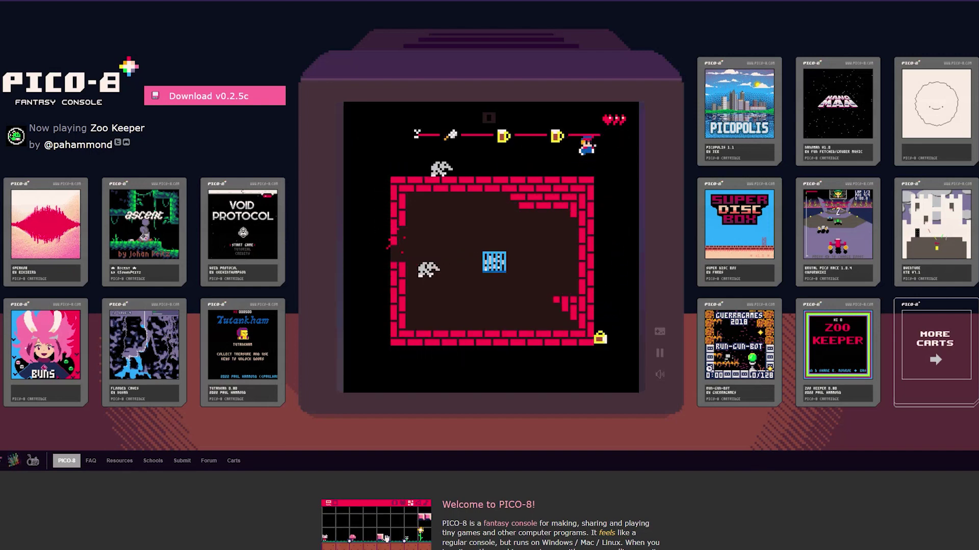
Load the Super Disc Box cart and start playing it.
{"action": "left_click", "coordinate": [743, 215]}
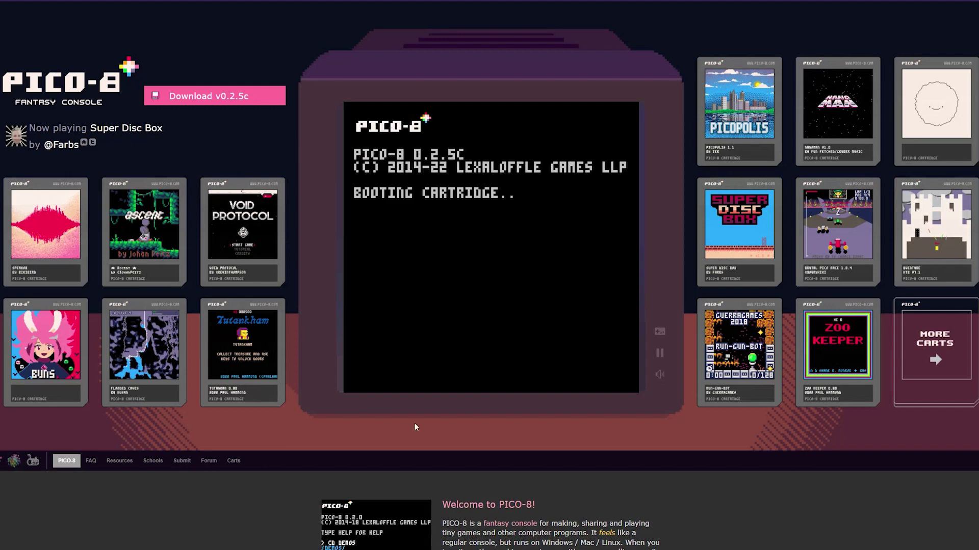
{"action": "scroll", "coordinate": [416, 429], "scroll_direction": "down", "scroll_amount": 5}
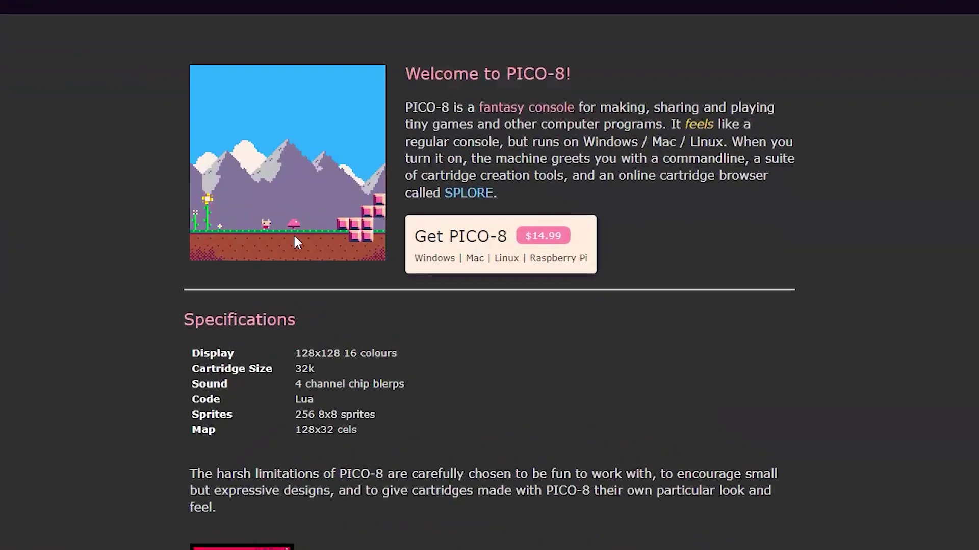
{"action": "scroll", "coordinate": [311, 181], "scroll_direction": "down", "scroll_amount": 8}
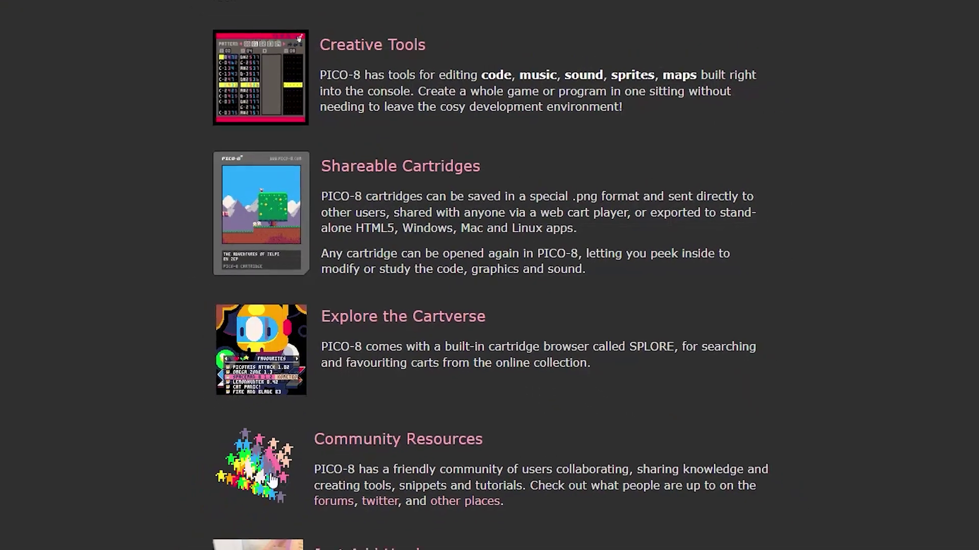
{"action": "scroll", "coordinate": [269, 498], "scroll_direction": "up", "scroll_amount": 10}
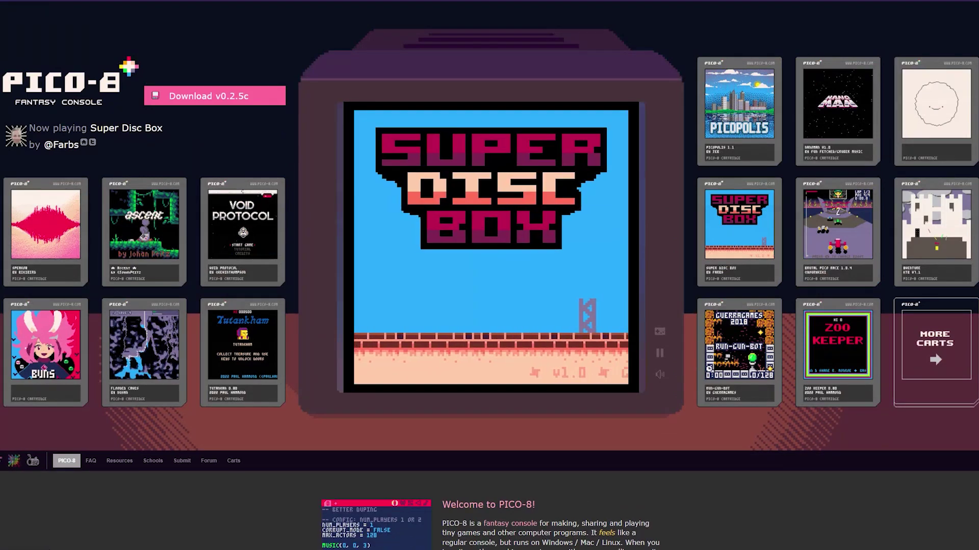
{"action": "key", "text": "x"}
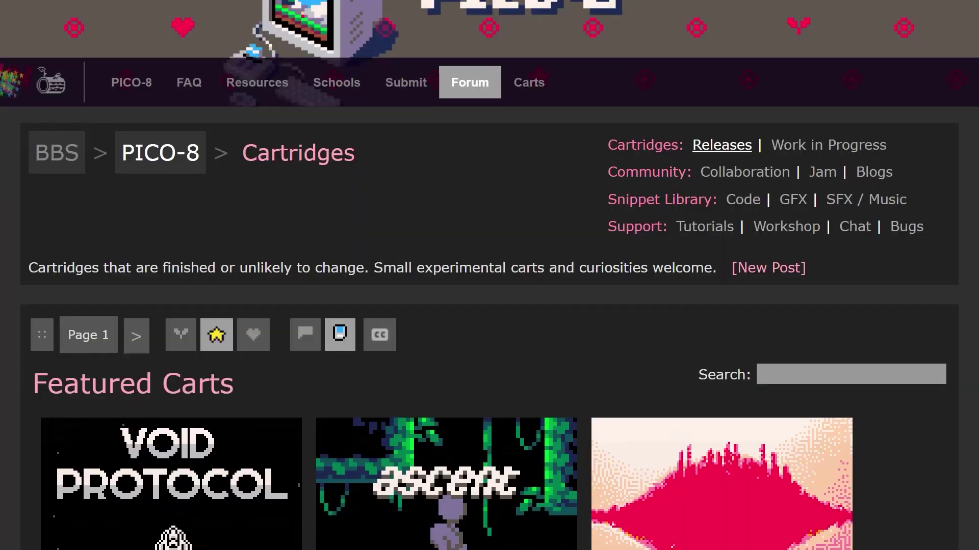
{"action": "scroll", "coordinate": [489, 275], "scroll_direction": "down", "scroll_amount": 6}
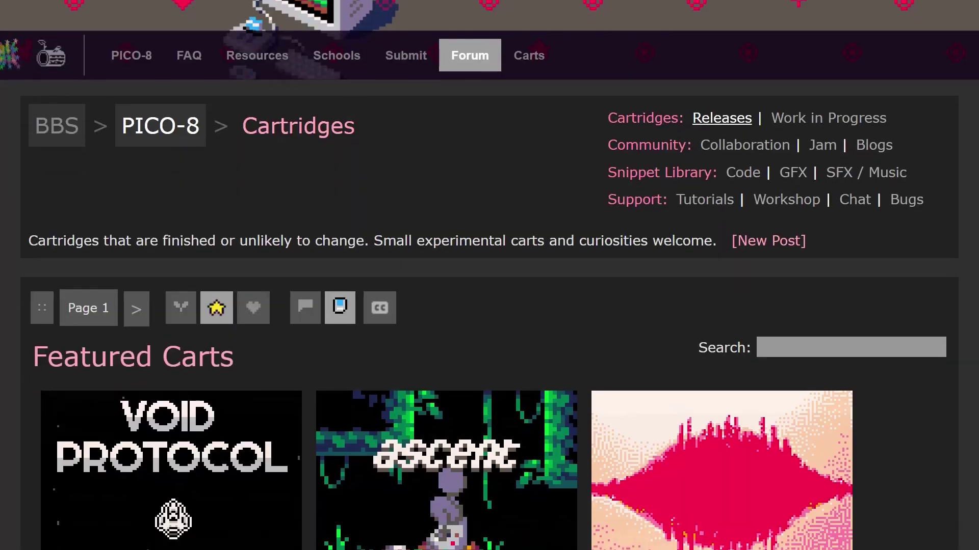
{"action": "scroll", "coordinate": [446, 276], "scroll_direction": "down", "scroll_amount": 8}
{"action": "scroll", "coordinate": [446, 276], "scroll_direction": "down", "scroll_amount": 6}
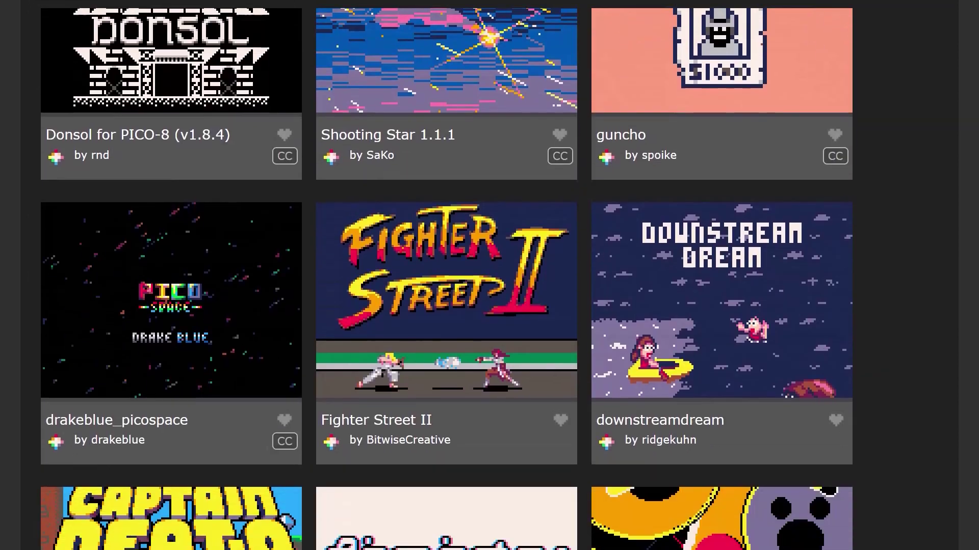
{"action": "scroll", "coordinate": [446, 275], "scroll_direction": "down", "scroll_amount": 8}
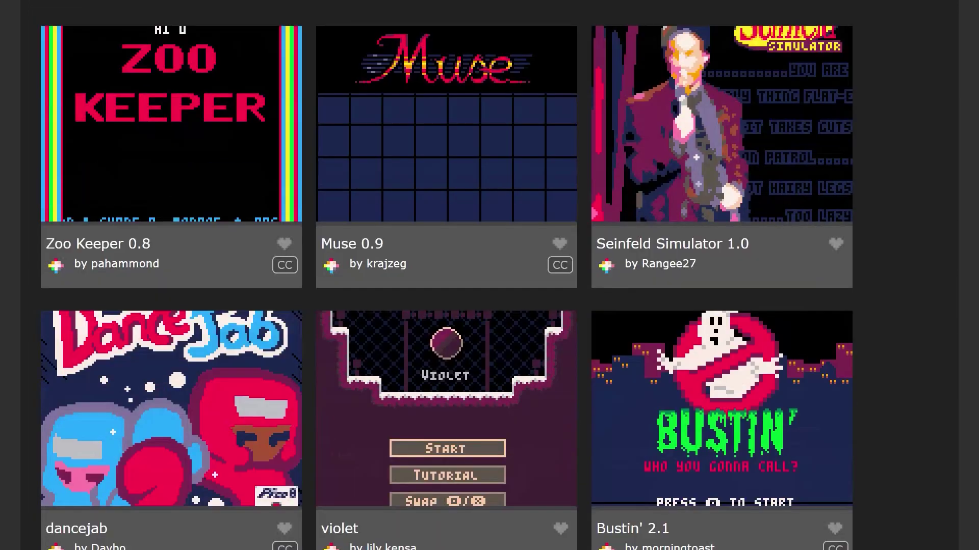
{"action": "scroll", "coordinate": [446, 275], "scroll_direction": "up", "scroll_amount": 13}
{"action": "scroll", "coordinate": [446, 275], "scroll_direction": "up", "scroll_amount": 4}
{"action": "scroll", "coordinate": [446, 276], "scroll_direction": "up", "scroll_amount": 3}
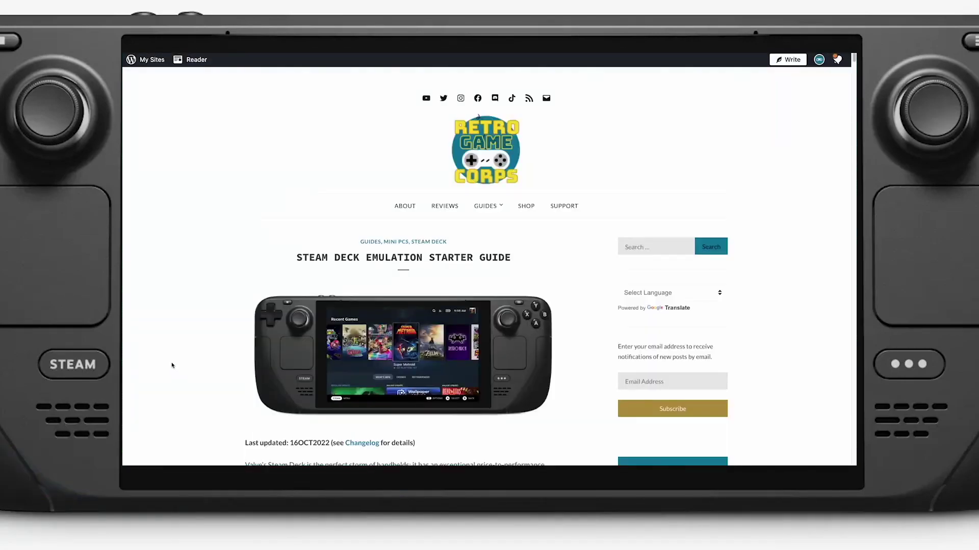
{"action": "scroll", "coordinate": [172, 365], "scroll_direction": "down", "scroll_amount": 10}
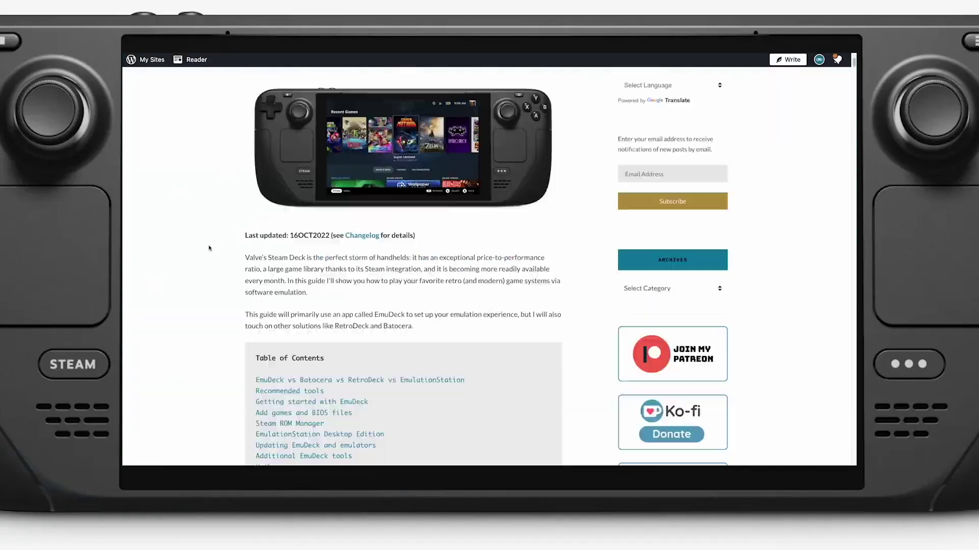
{"action": "scroll", "coordinate": [215, 333], "scroll_direction": "down", "scroll_amount": 8}
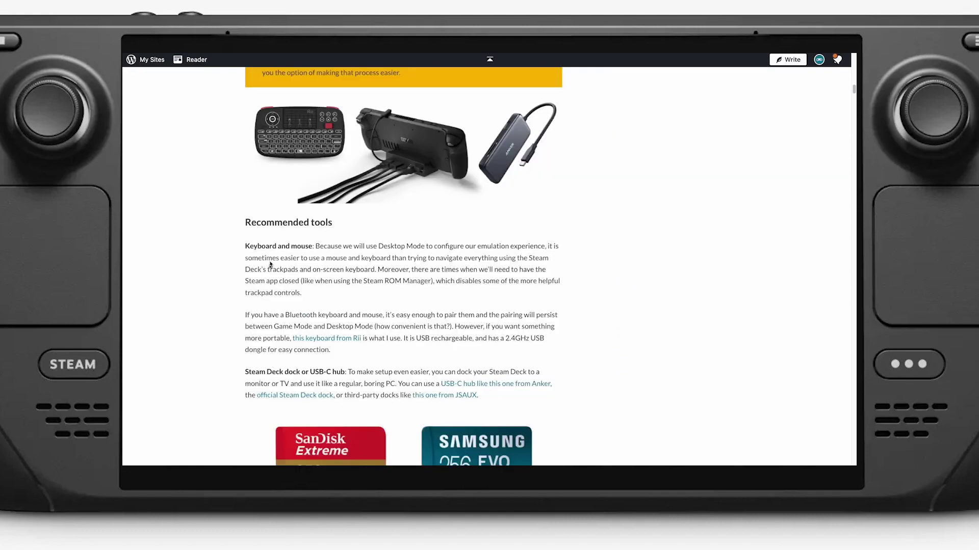
{"action": "scroll", "coordinate": [347, 372], "scroll_direction": "down", "scroll_amount": 8}
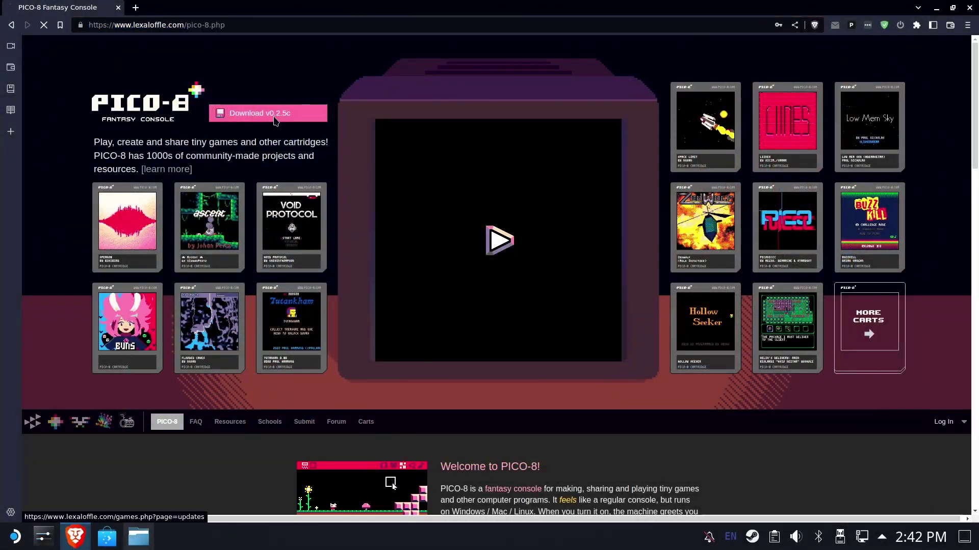
Log in to the Lexaloffle account on the Download page using the saved credentials.
{"action": "left_click", "coordinate": [274, 118]}
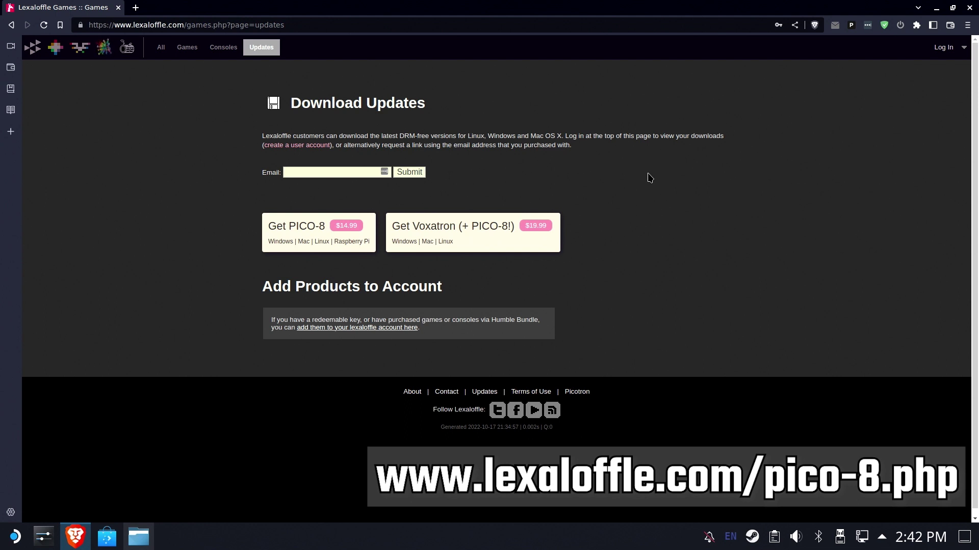
{"action": "left_click", "coordinate": [943, 59]}
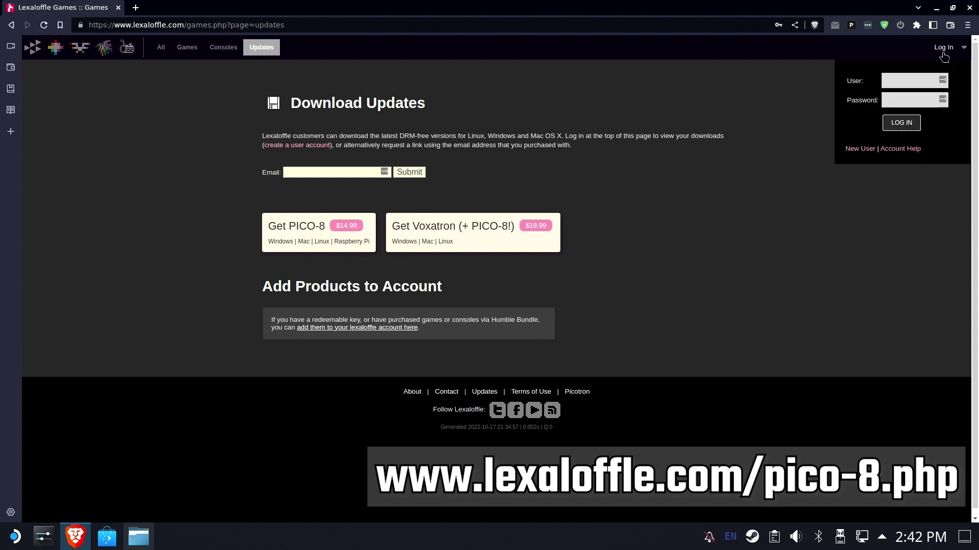
{"action": "left_click", "coordinate": [924, 79]}
{"action": "left_click", "coordinate": [913, 100]}
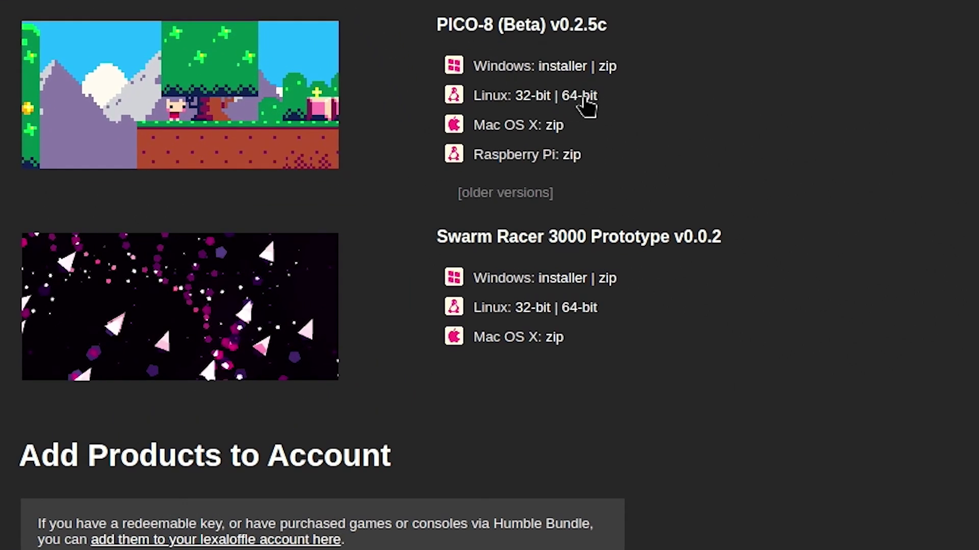
Save the Linux 64-bit pico-8_0.2.5c_amd64.zip to Downloads and view it in Dolphin.
{"action": "left_click", "coordinate": [581, 97]}
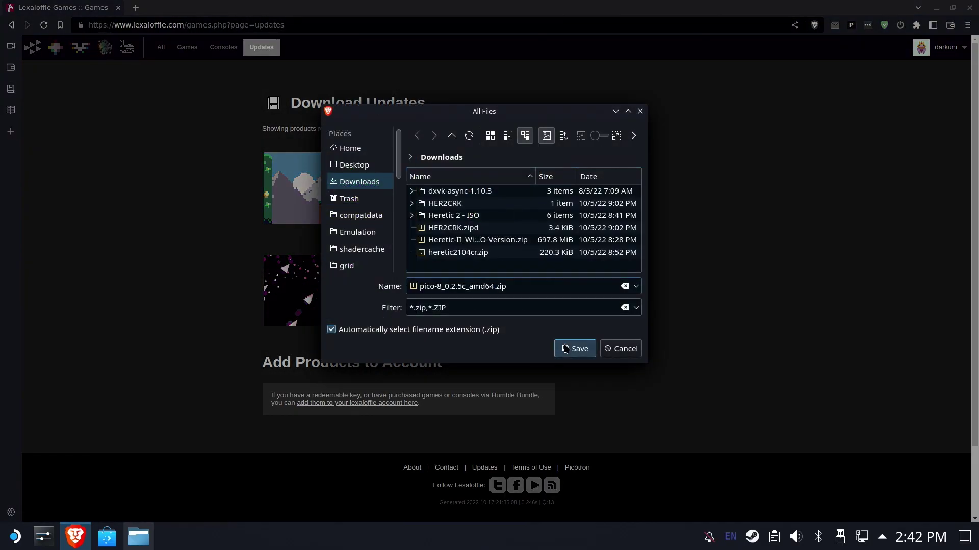
{"action": "left_click", "coordinate": [566, 348]}
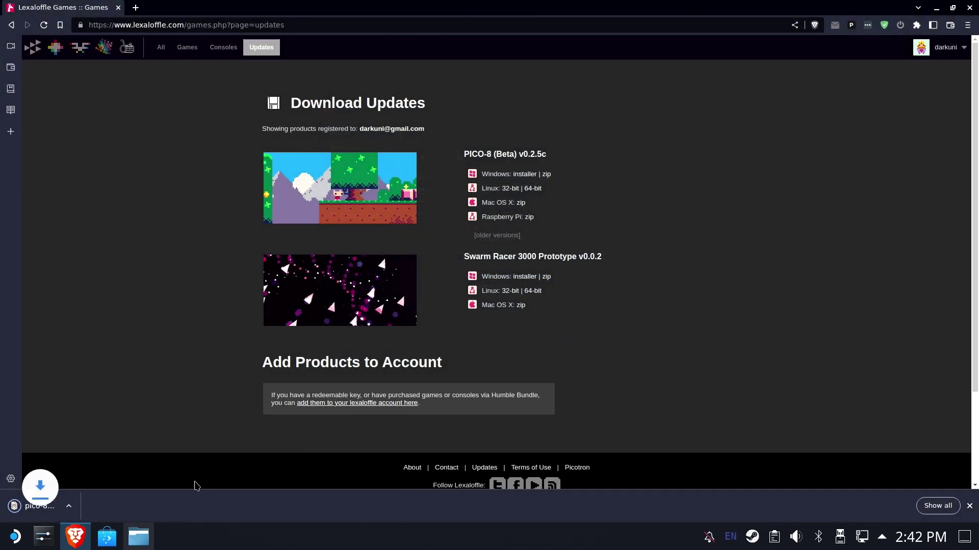
{"action": "left_click", "coordinate": [139, 538]}
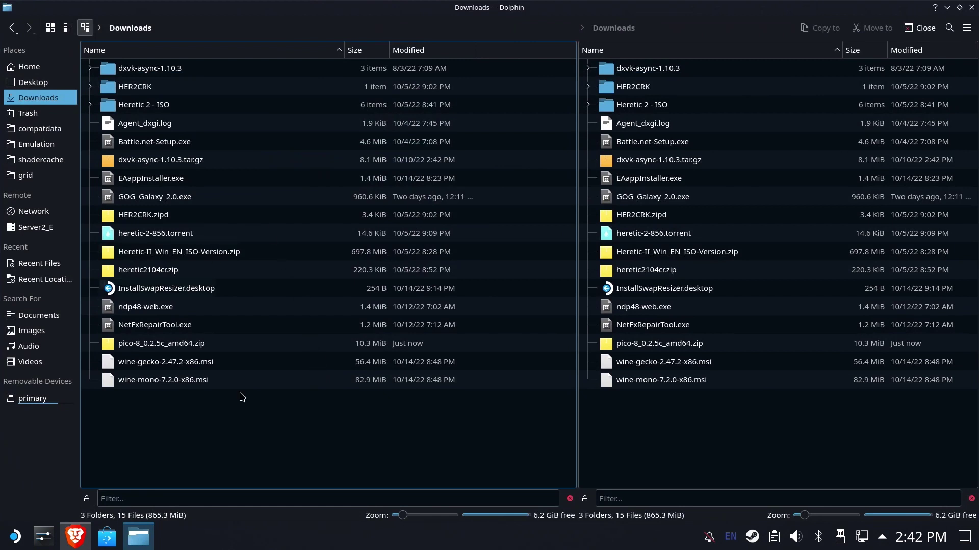
Extract pico-8_0.2.5c_amd64.zip into Home > Applications.
{"action": "right_click", "coordinate": [199, 345]}
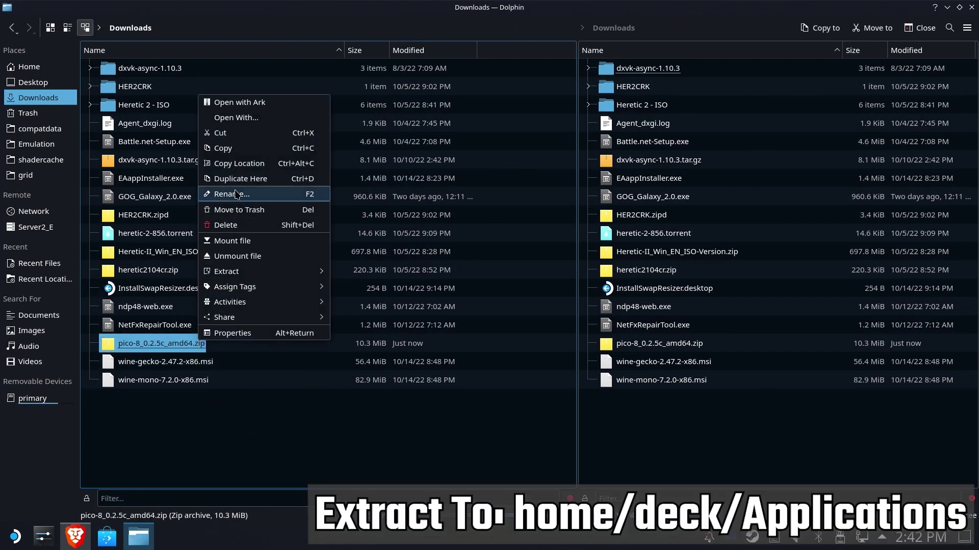
{"action": "left_click", "coordinate": [422, 288]}
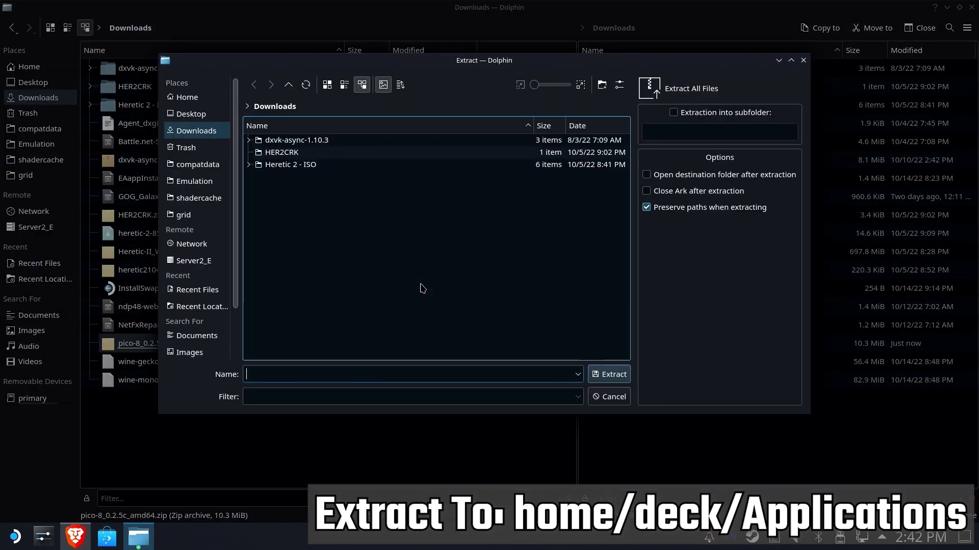
{"action": "left_click", "coordinate": [187, 97]}
{"action": "scroll", "coordinate": [317, 265], "scroll_direction": "down", "scroll_amount": 3}
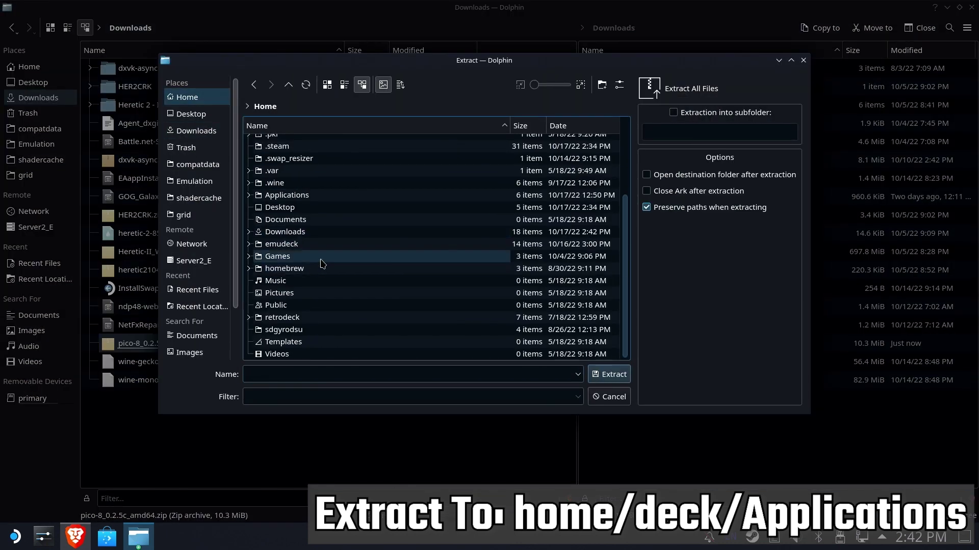
{"action": "scroll", "coordinate": [322, 261], "scroll_direction": "up", "scroll_amount": 3}
{"action": "double_click", "coordinate": [286, 298]}
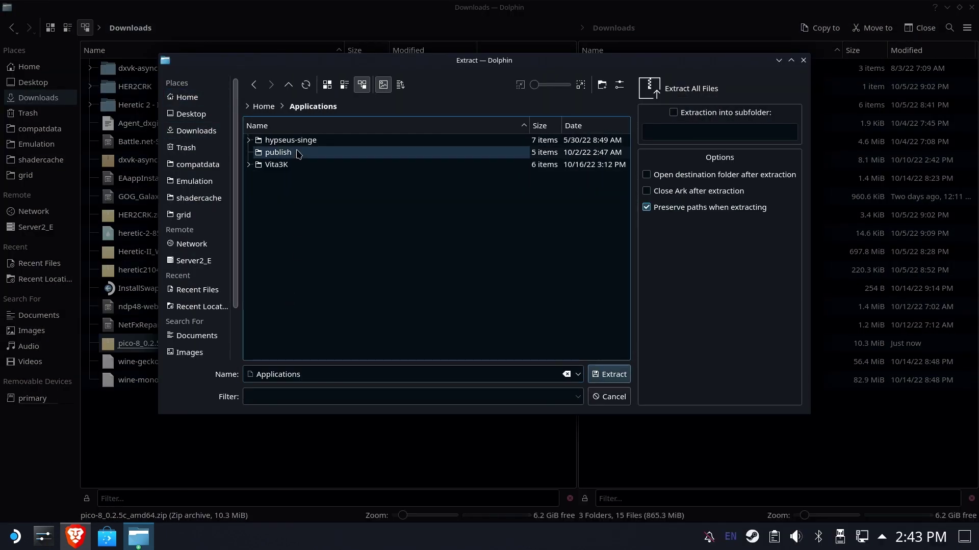
{"action": "left_click", "coordinate": [610, 377]}
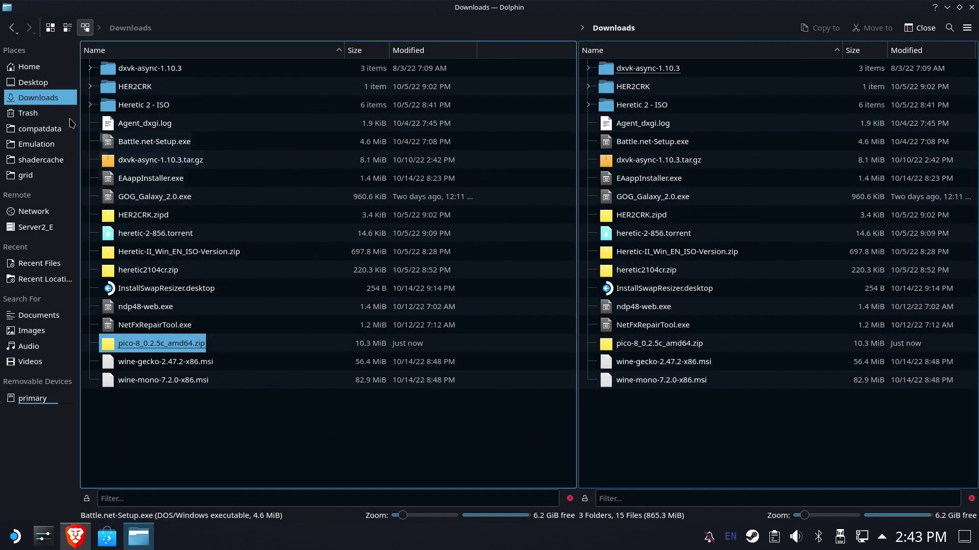
Browse the right pane to Applications/pico-8 to see the extracted files.
{"action": "left_click", "coordinate": [42, 72]}
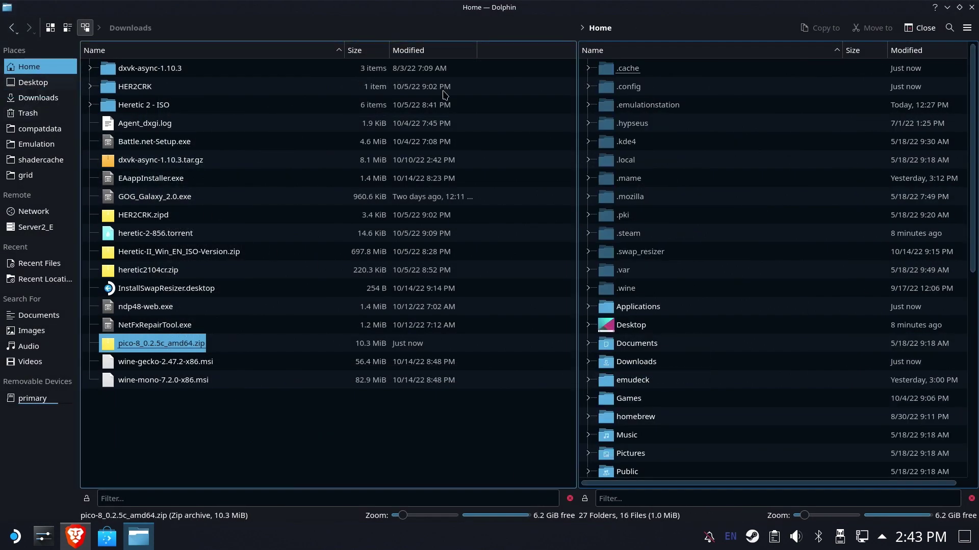
{"action": "left_click", "coordinate": [637, 308]}
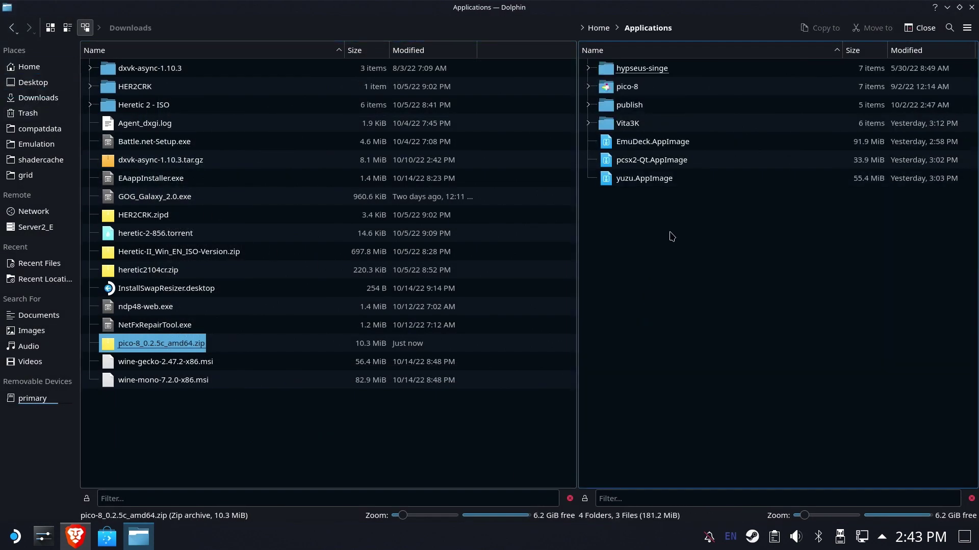
{"action": "left_click", "coordinate": [633, 90]}
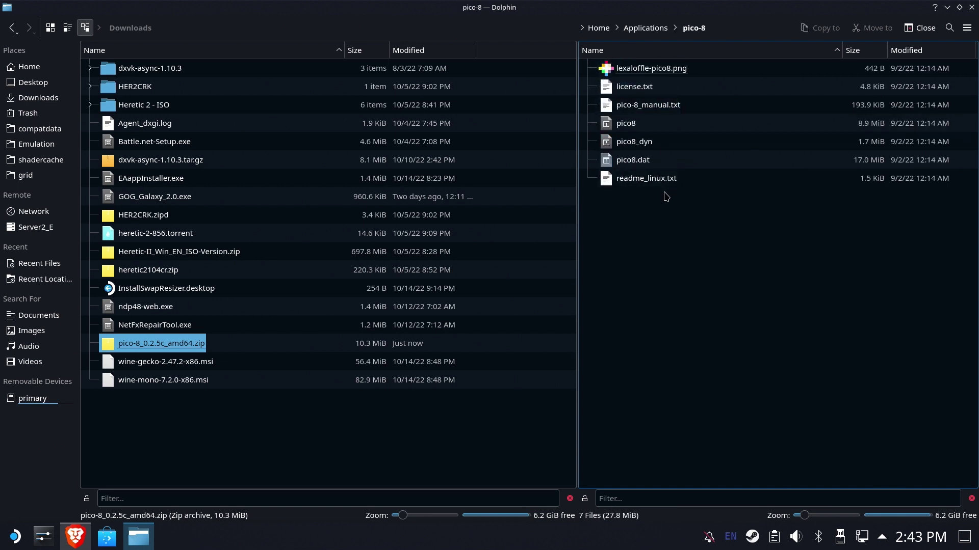
In Brave, search the BBS Carts for 'tuta' and open the Tutankham post.
{"action": "key", "text": "alt+Tab"}
{"action": "scroll", "coordinate": [275, 385], "scroll_direction": "down", "scroll_amount": 3}
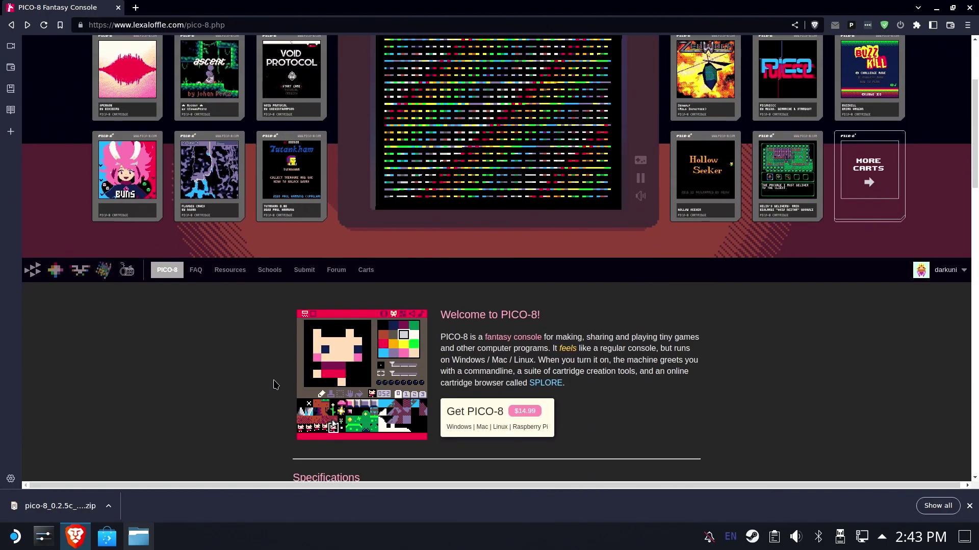
{"action": "left_click", "coordinate": [366, 259]}
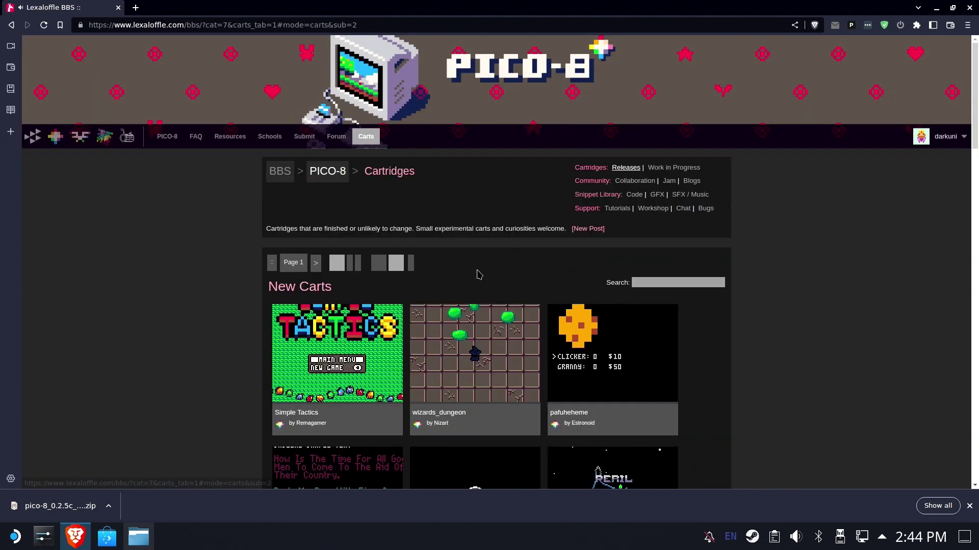
{"action": "left_click", "coordinate": [686, 284]}
{"action": "type", "text": "tuta"}
{"action": "key", "text": "Return"}
{"action": "left_click", "coordinate": [340, 363]}
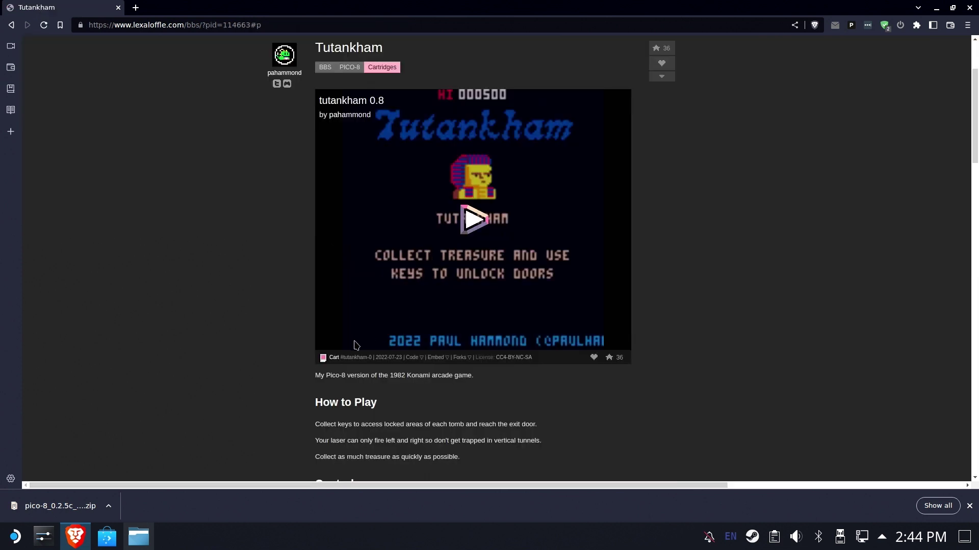
Save the Tutankham Cart link as tutankham-0.p8.png into Downloads.
{"action": "left_click", "coordinate": [334, 358]}
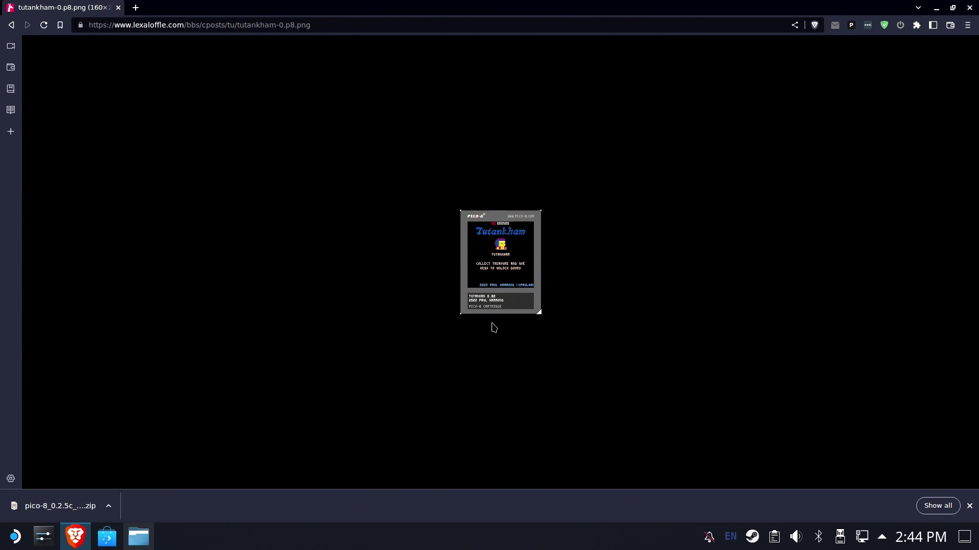
{"action": "left_click", "coordinate": [11, 24]}
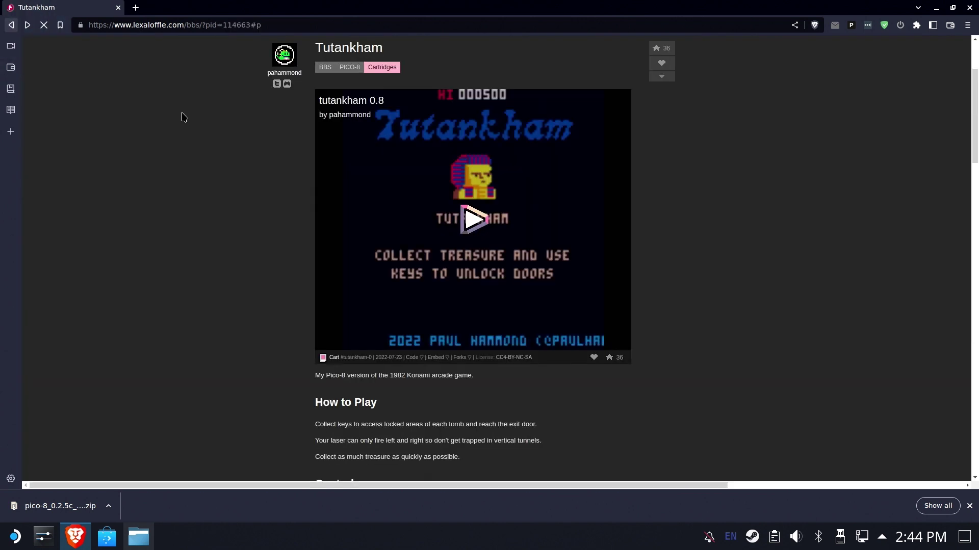
{"action": "right_click", "coordinate": [327, 364]}
{"action": "left_click", "coordinate": [328, 364]}
{"action": "right_click", "coordinate": [334, 360]}
{"action": "left_click", "coordinate": [382, 254]}
{"action": "left_click", "coordinate": [577, 355]}
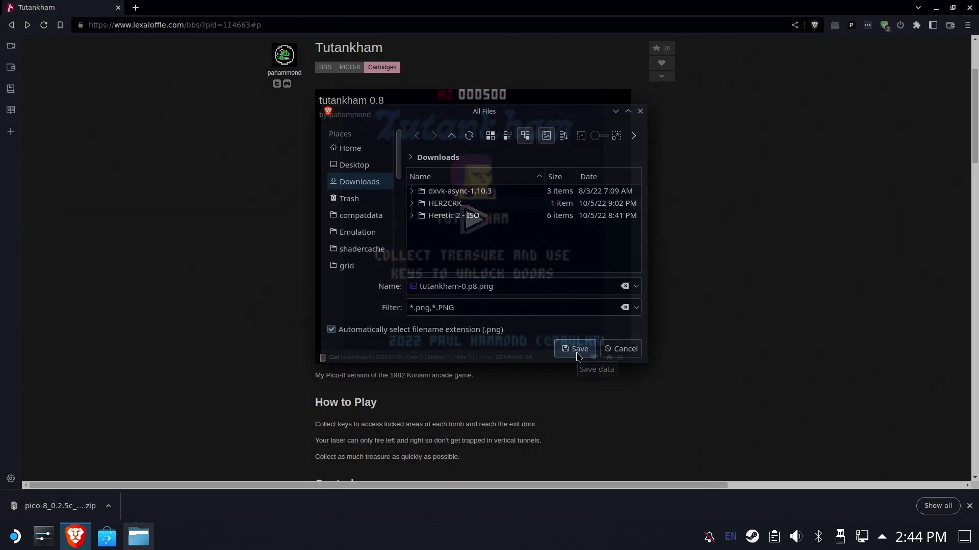
{"action": "scroll", "coordinate": [509, 204], "scroll_direction": "up", "scroll_amount": 3}
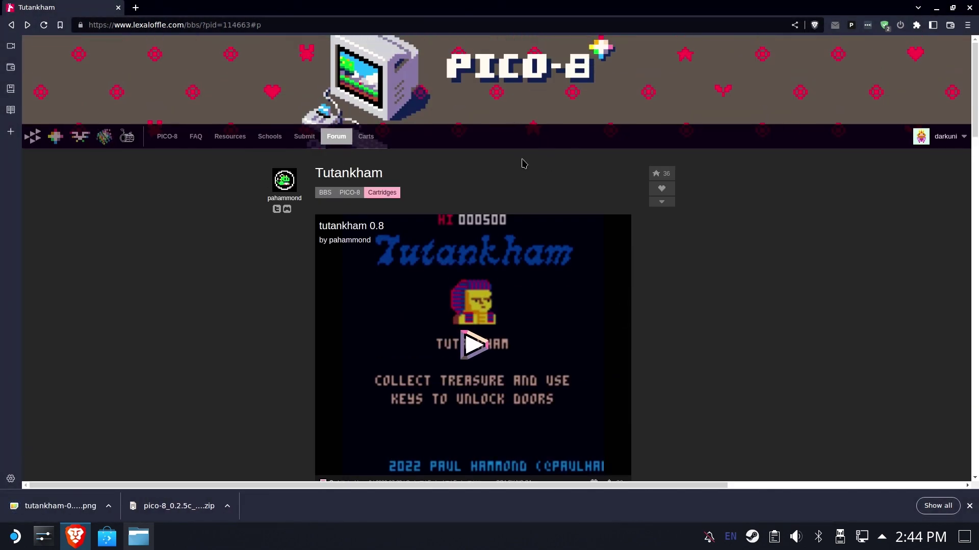
Search the carts for 'phoenix' and save the Phoenix cart PNG.
{"action": "left_click", "coordinate": [364, 134]}
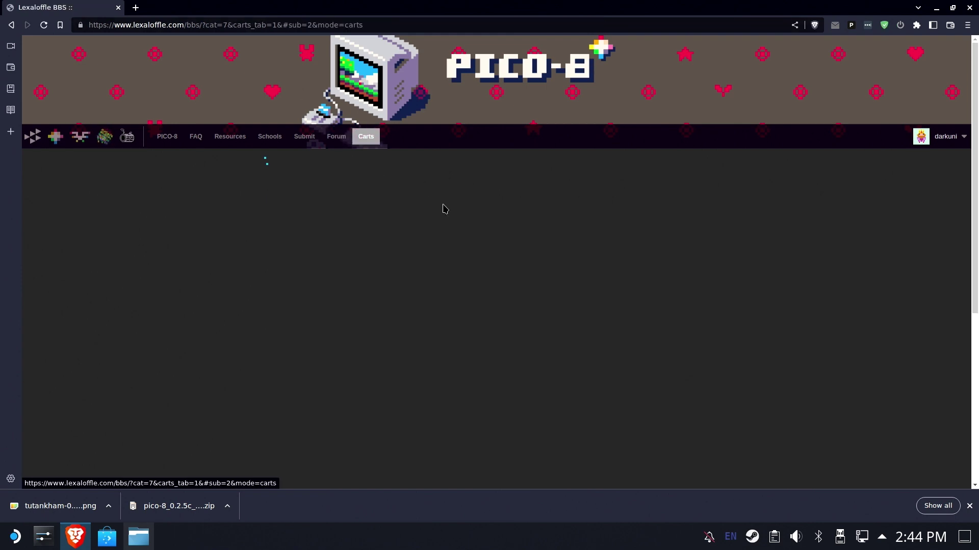
{"action": "left_click", "coordinate": [643, 281]}
{"action": "type", "text": "phoenix"}
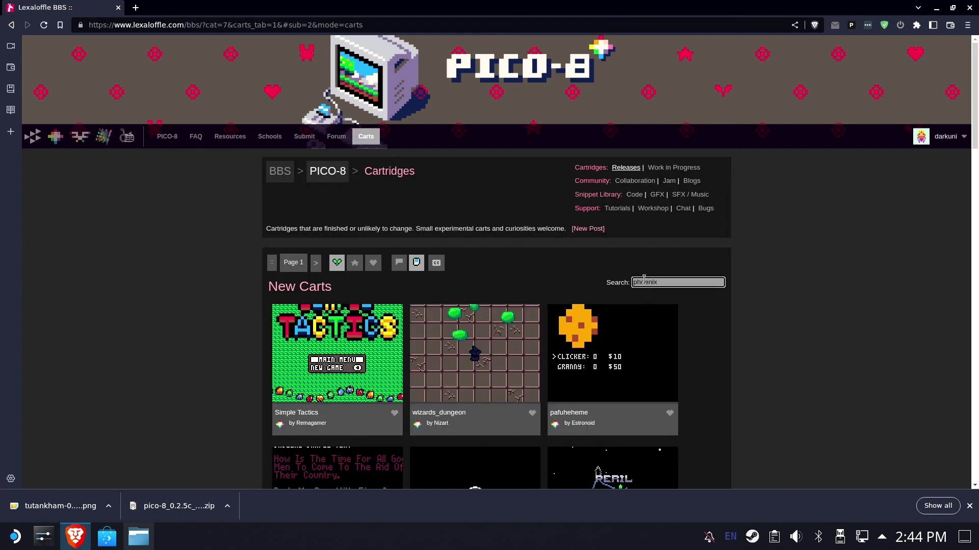
{"action": "key", "text": "Return"}
{"action": "scroll", "coordinate": [612, 305], "scroll_direction": "down", "scroll_amount": 1}
{"action": "left_click", "coordinate": [634, 344]}
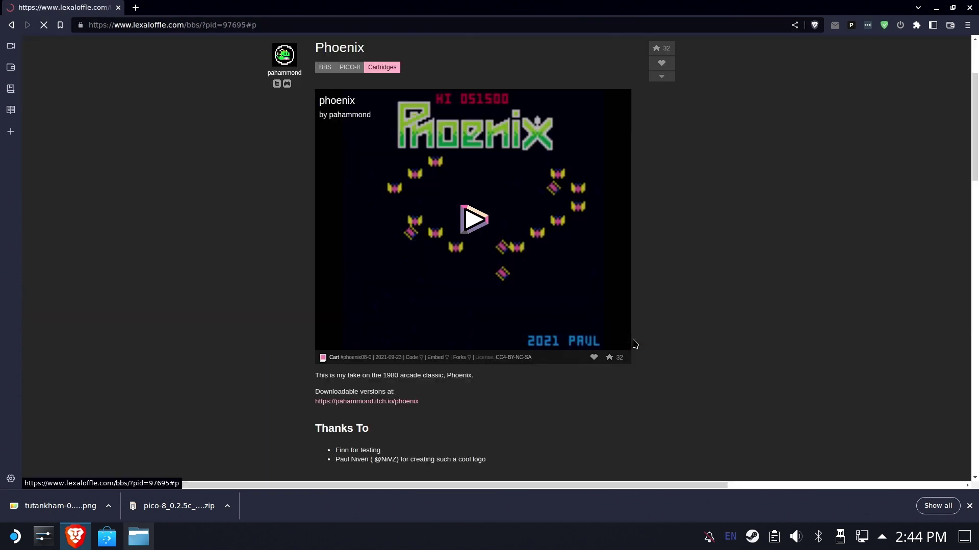
{"action": "right_click", "coordinate": [324, 357]}
{"action": "left_click", "coordinate": [369, 252]}
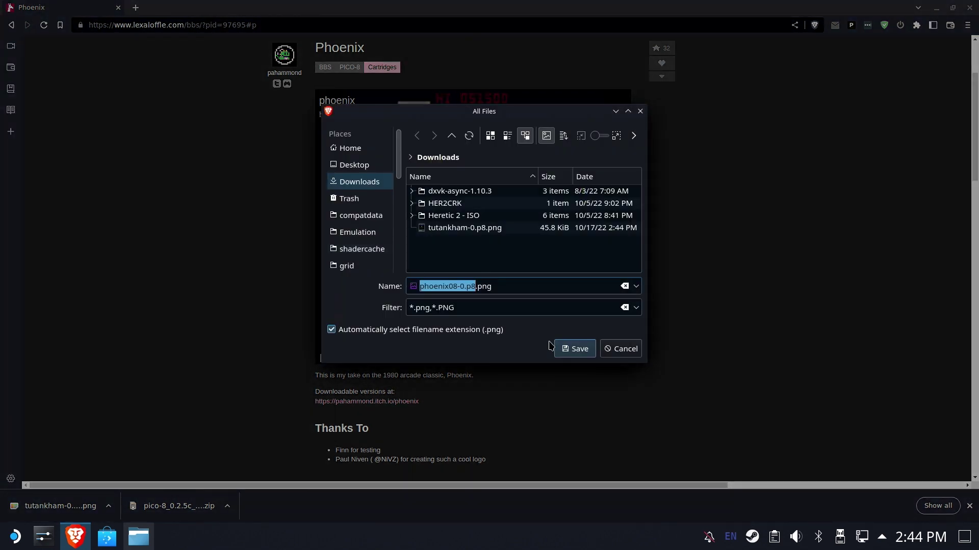
{"action": "key", "text": "Return"}
{"action": "scroll", "coordinate": [53, 43], "scroll_direction": "up", "scroll_amount": 3}
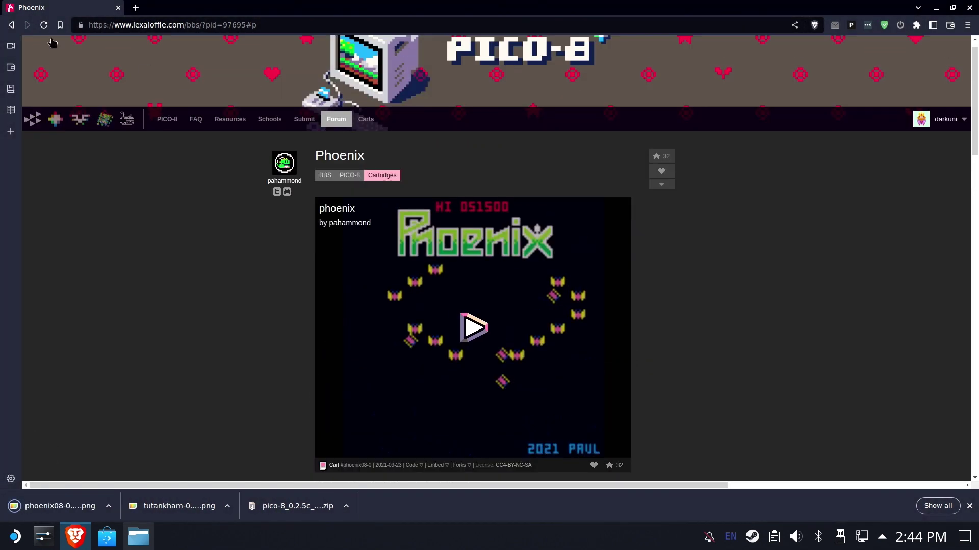
Search for 'wizard' and save the Wizards Rule cart as 'wizards rule.png'.
{"action": "left_click", "coordinate": [11, 24]}
{"action": "left_click", "coordinate": [655, 284]}
{"action": "type", "text": "wizard"}
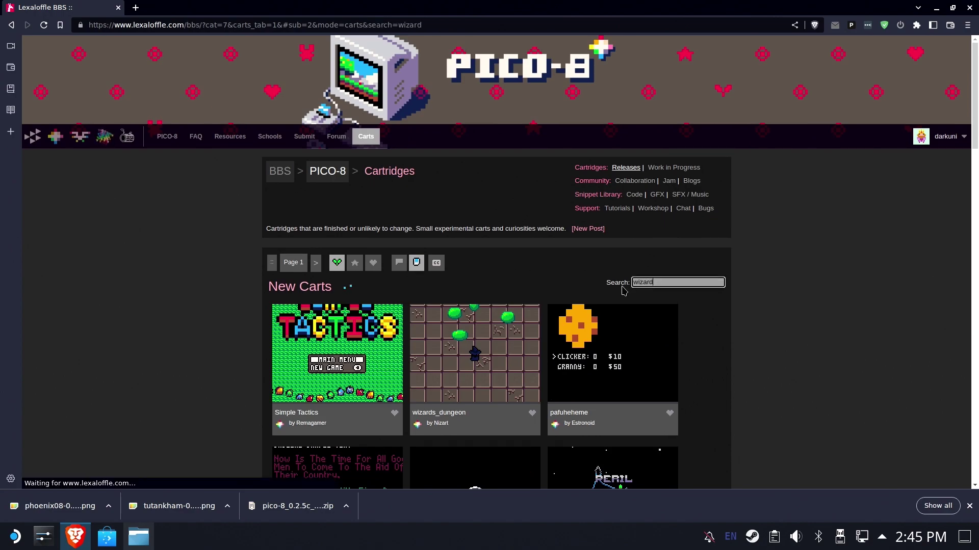
{"action": "key", "text": "Return"}
{"action": "scroll", "coordinate": [580, 278], "scroll_direction": "down", "scroll_amount": 20}
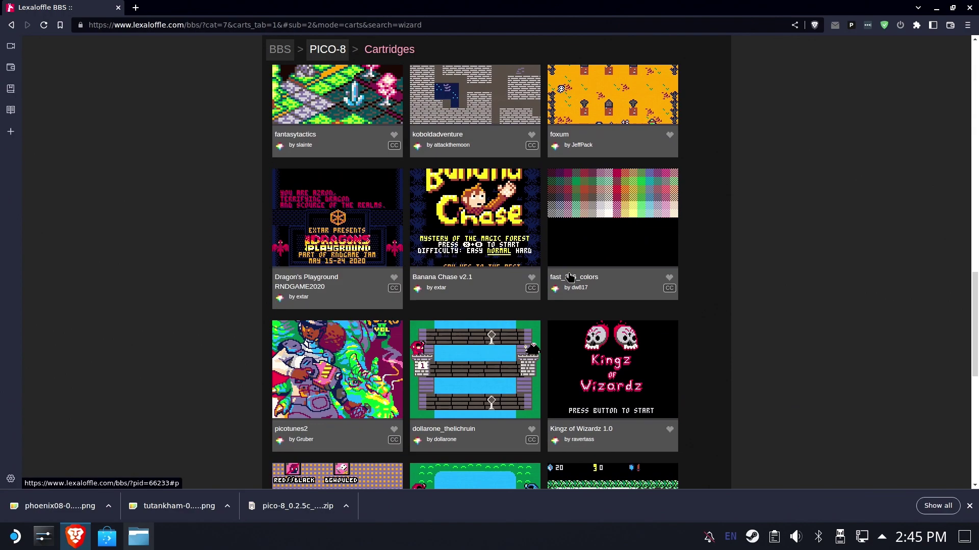
{"action": "left_click", "coordinate": [314, 312]}
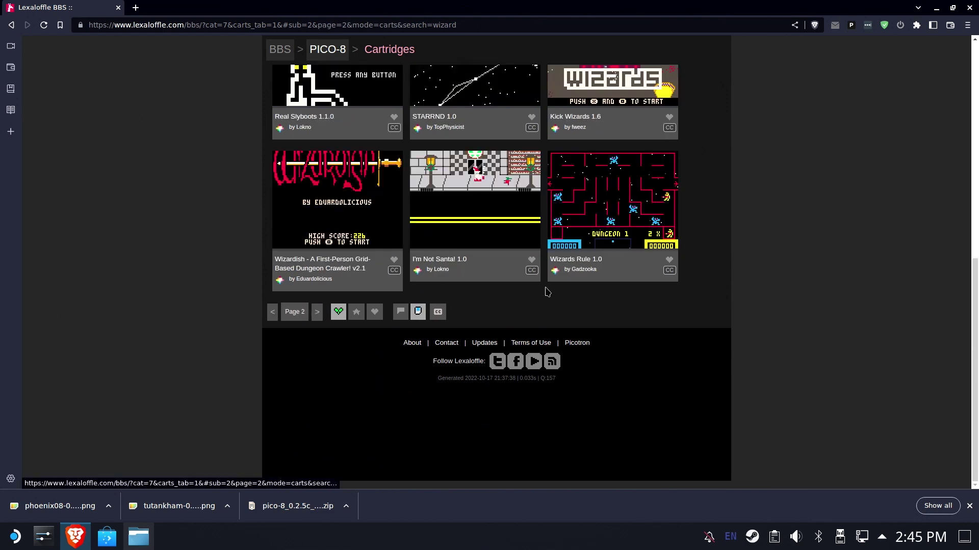
{"action": "left_click", "coordinate": [612, 192]}
{"action": "right_click", "coordinate": [328, 190]}
{"action": "left_click", "coordinate": [370, 253]}
{"action": "type", "text": "wizards rule"}
{"action": "left_click", "coordinate": [565, 350]}
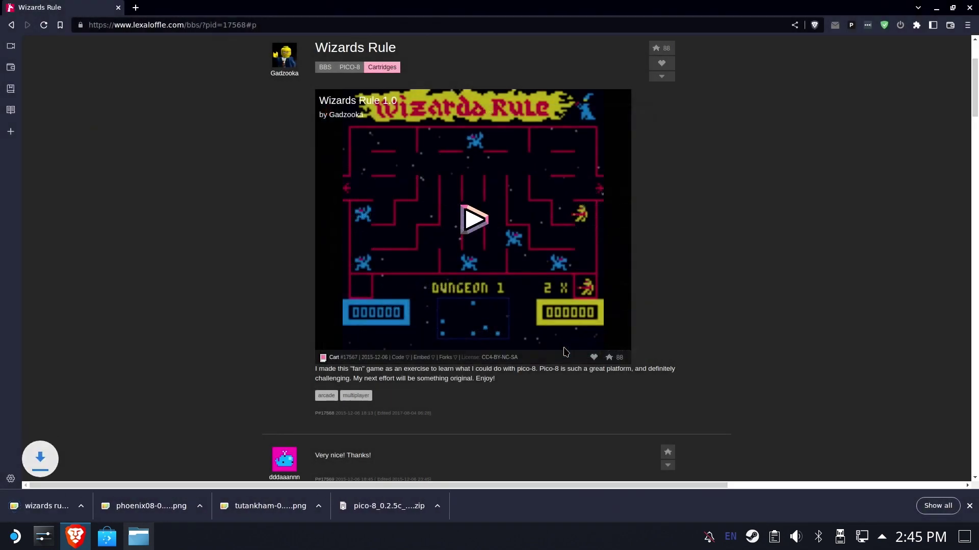
Search for 'frogger' and save the Pico Frogger cart PNG.
{"action": "key", "text": "alt+Left"}
{"action": "left_click", "coordinate": [648, 281]}
{"action": "type", "text": "frogger"}
{"action": "key", "text": "Return"}
{"action": "scroll", "coordinate": [448, 278], "scroll_direction": "down", "scroll_amount": 3}
{"action": "left_click", "coordinate": [622, 357]}
{"action": "right_click", "coordinate": [334, 358]}
{"action": "left_click", "coordinate": [376, 252]}
{"action": "left_click", "coordinate": [572, 348]}
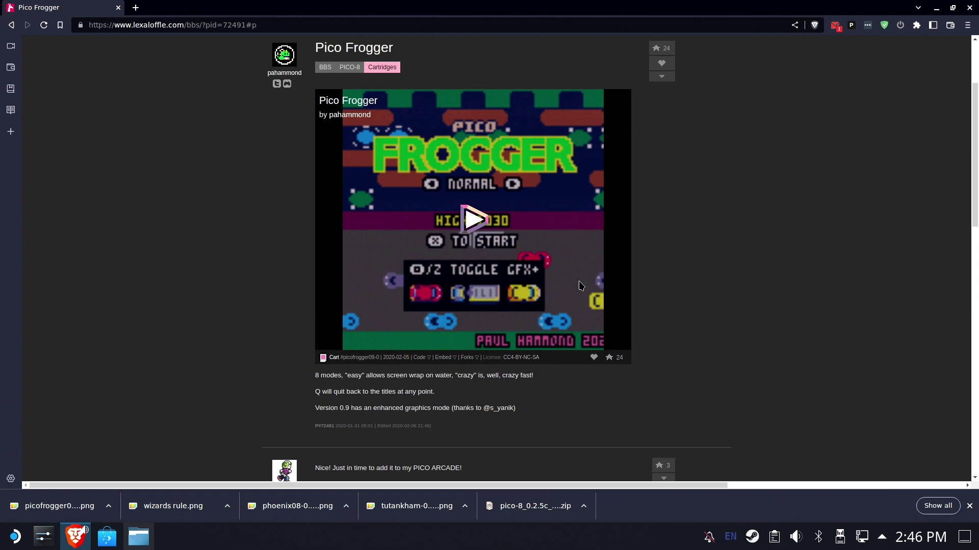
Sort Downloads by Modified date with the newest files at the bottom.
{"action": "left_click", "coordinate": [138, 537]}
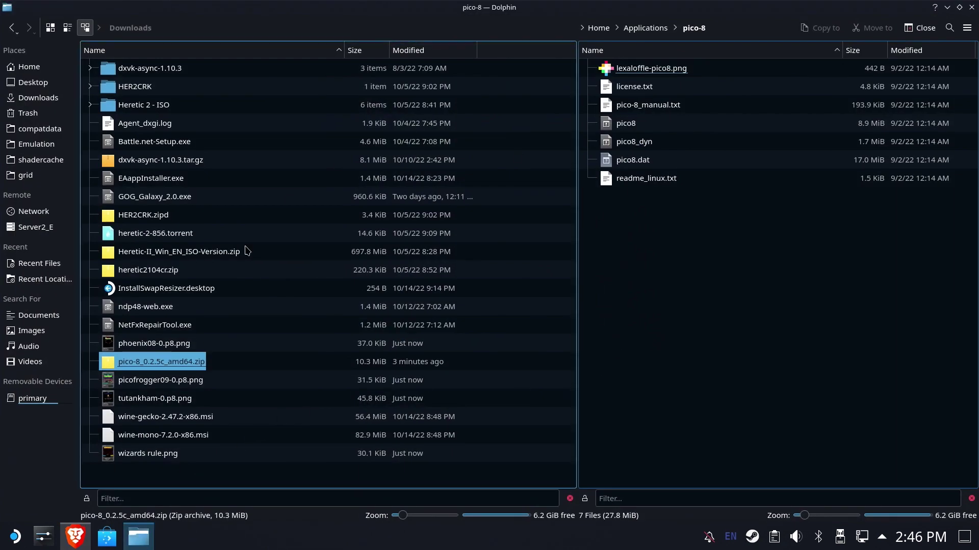
{"action": "left_click", "coordinate": [414, 50]}
{"action": "left_click", "coordinate": [668, 301]}
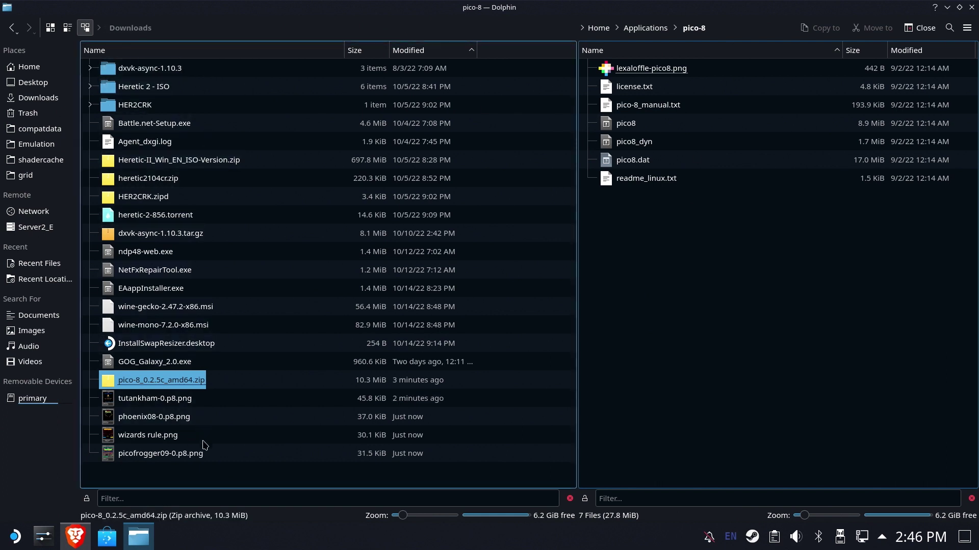
Show primary > Emulation > roms in the right-hand pane.
{"action": "left_click", "coordinate": [270, 478]}
{"action": "left_click", "coordinate": [647, 284]}
{"action": "left_click", "coordinate": [33, 398]}
{"action": "left_click", "coordinate": [649, 74]}
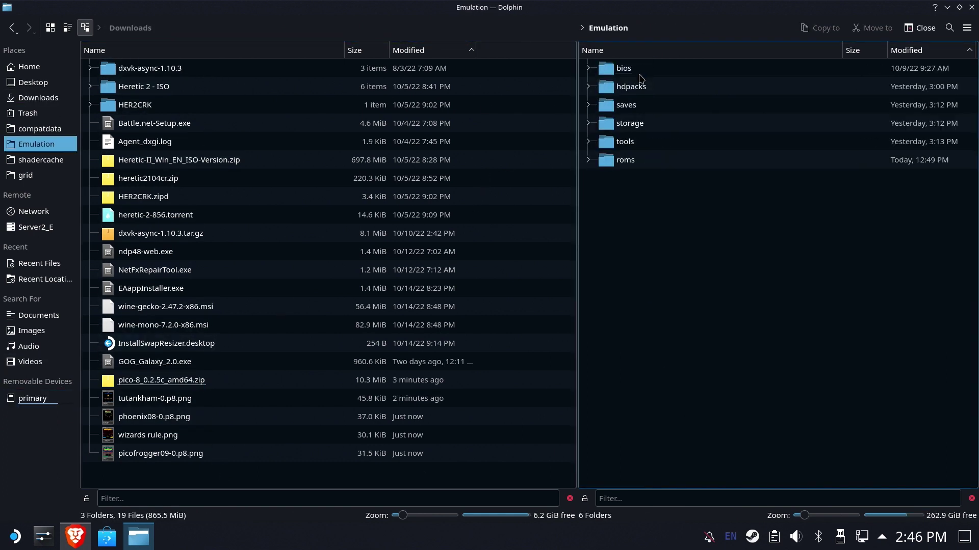
{"action": "left_click", "coordinate": [629, 143]}
{"action": "scroll", "coordinate": [639, 204], "scroll_direction": "down", "scroll_amount": 20}
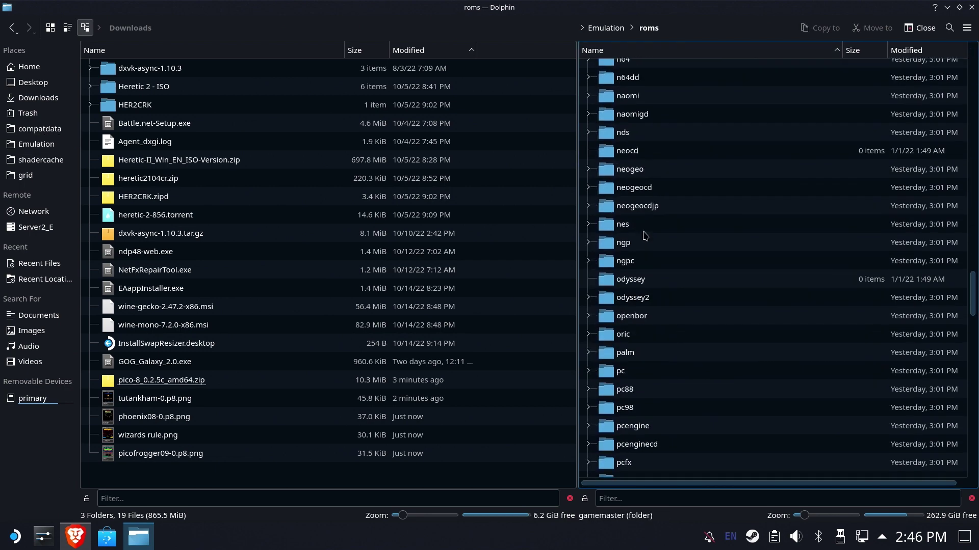
{"action": "scroll", "coordinate": [655, 255], "scroll_direction": "down", "scroll_amount": 2}
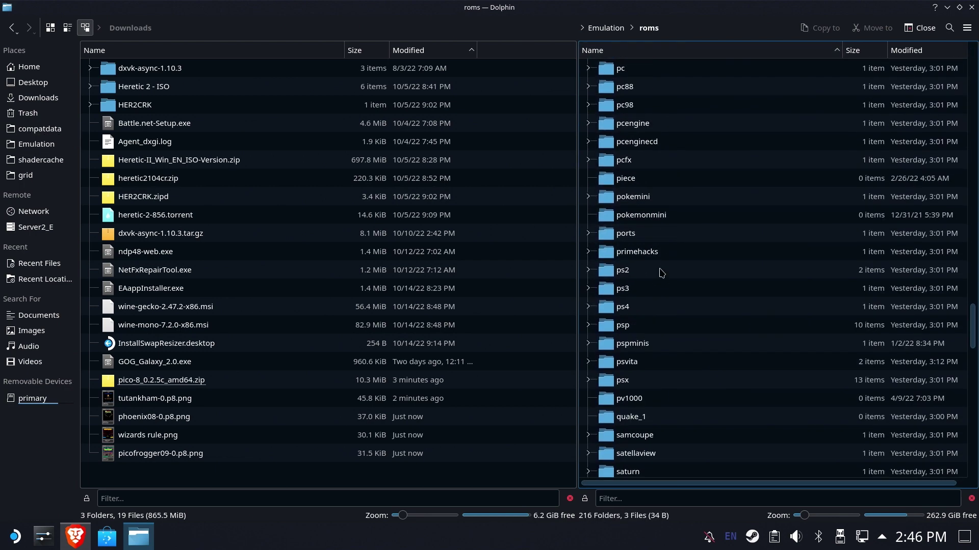
Create a new folder named pico8 inside roms.
{"action": "right_click", "coordinate": [778, 69]}
{"action": "mouse_move", "coordinate": [788, 72]}
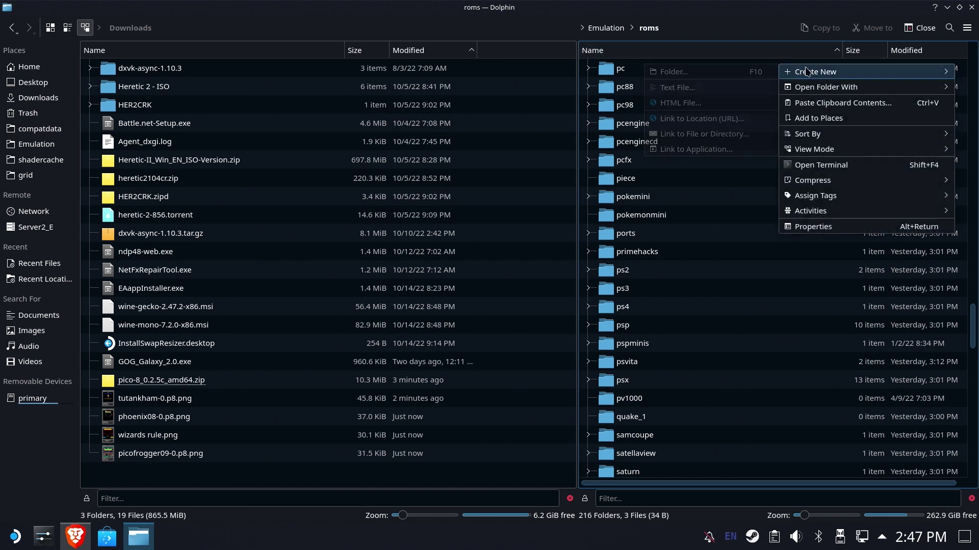
{"action": "left_click", "coordinate": [716, 77]}
{"action": "type", "text": "pico8"}
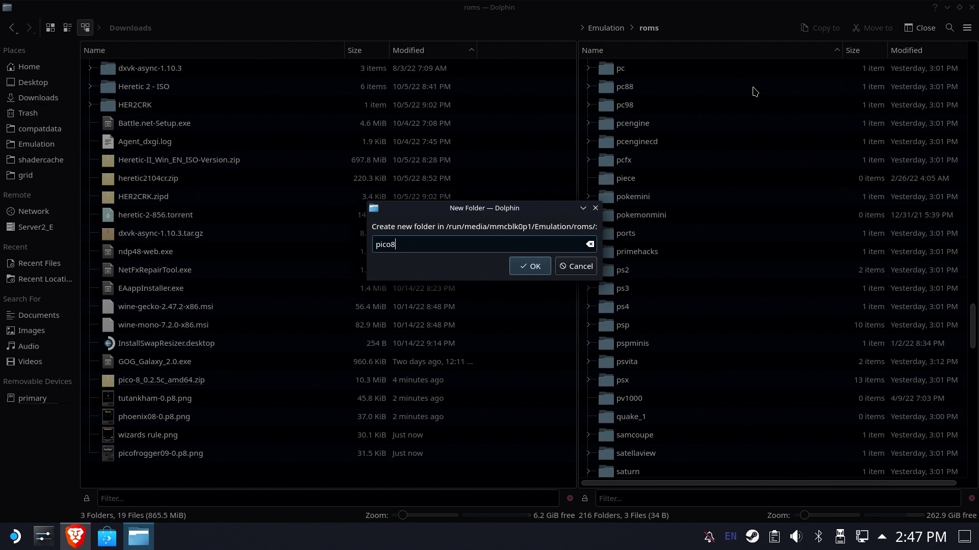
{"action": "key", "text": "Return"}
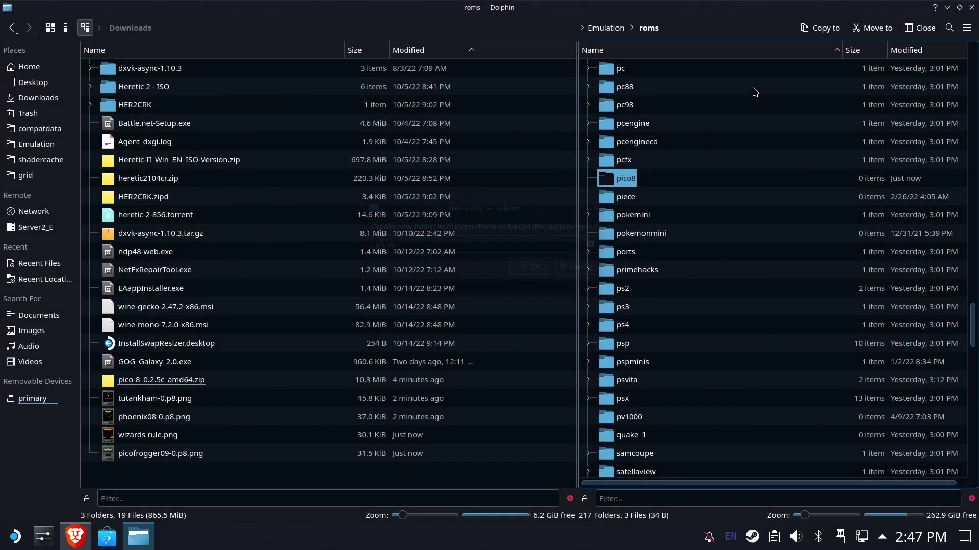
Move the tutankham, phoenix08, wizards rule and picofrogger09 PNGs from Downloads into pico8.
{"action": "left_click", "coordinate": [631, 179]}
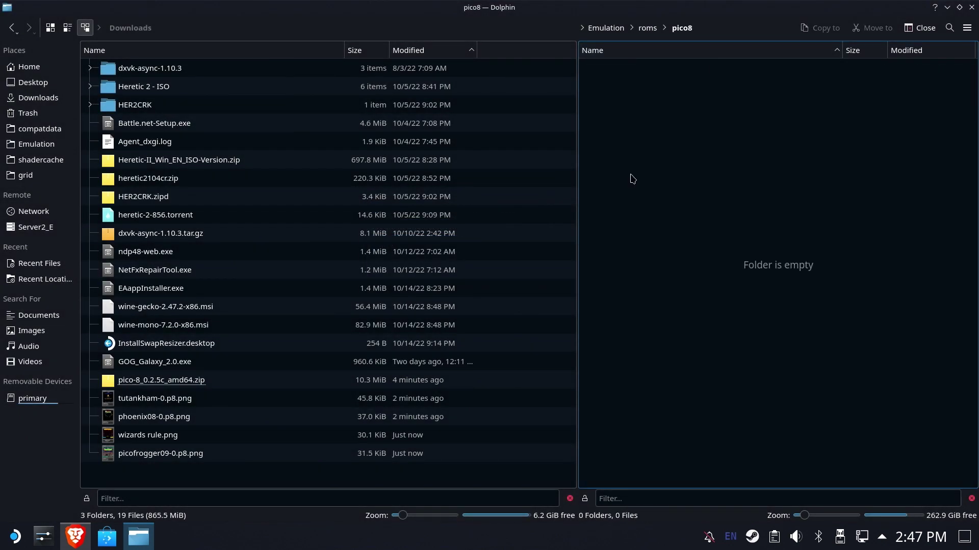
{"action": "left_click_drag", "start_coordinate": [225, 476], "coordinate": [133, 399]}
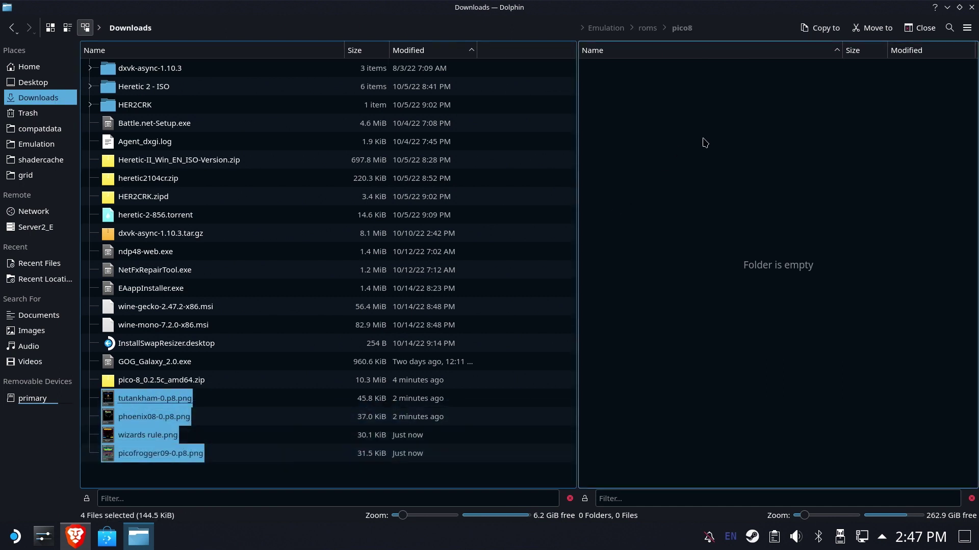
{"action": "left_click", "coordinate": [869, 32]}
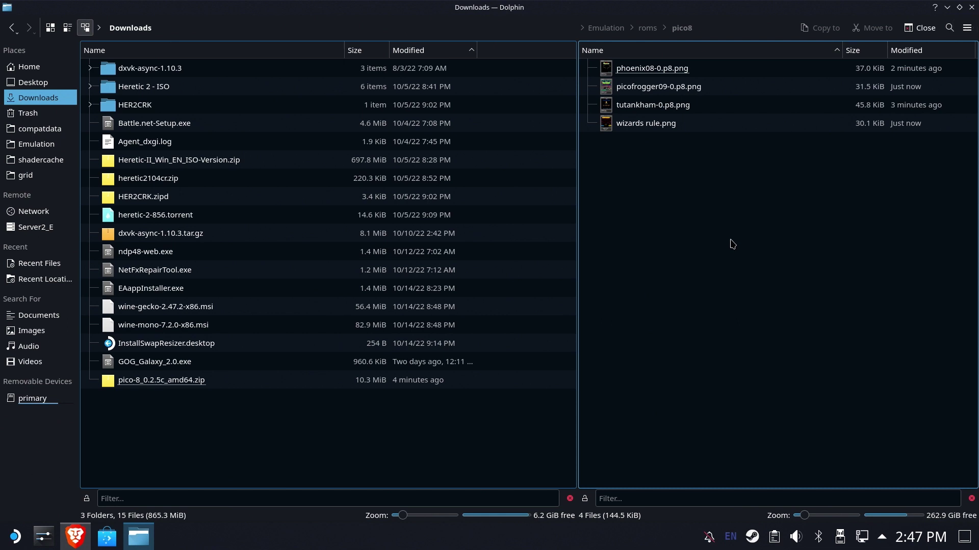
Create an empty splore.png file in the pico8 roms folder, then close Dolphin.
{"action": "right_click", "coordinate": [663, 228]}
{"action": "mouse_move", "coordinate": [685, 244]}
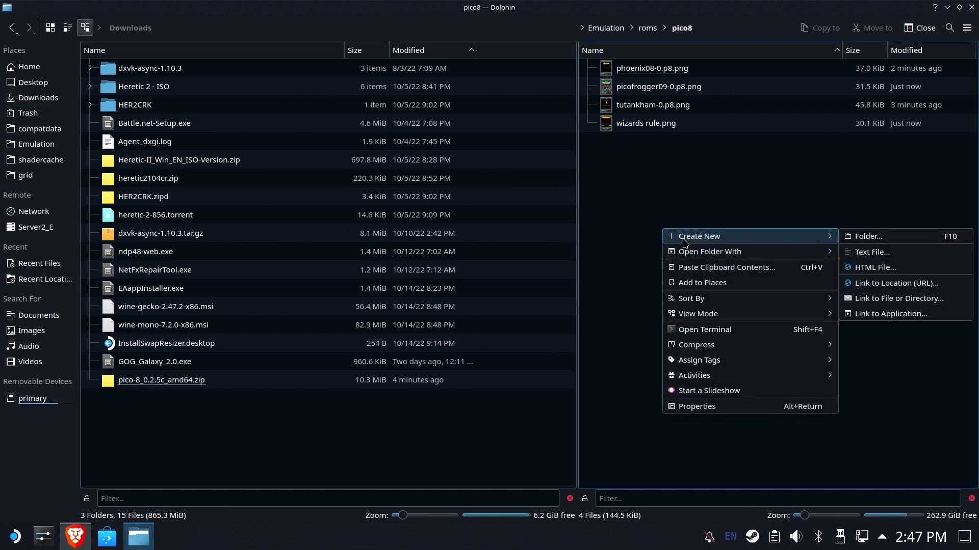
{"action": "left_click", "coordinate": [890, 259]}
{"action": "key", "text": "BackSpace"}
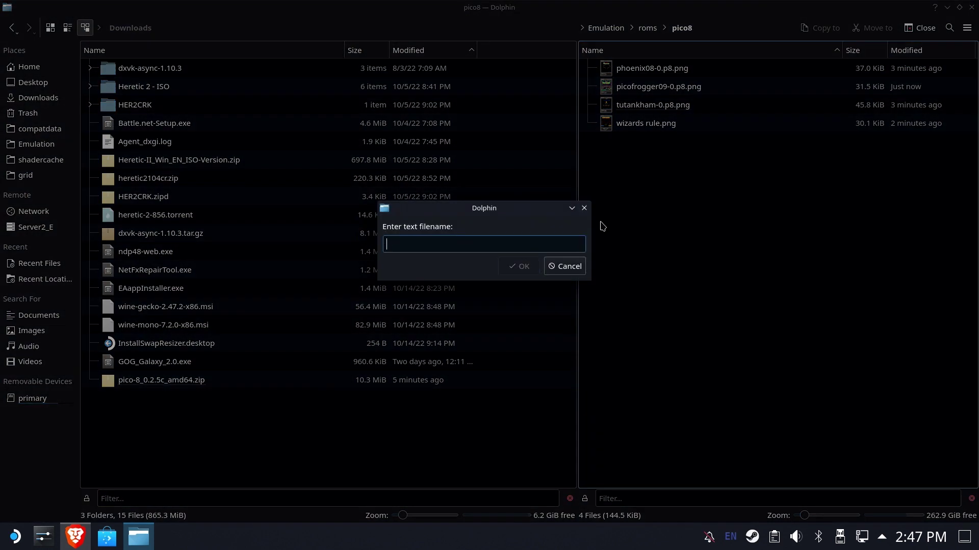
{"action": "type", "text": "splore"}
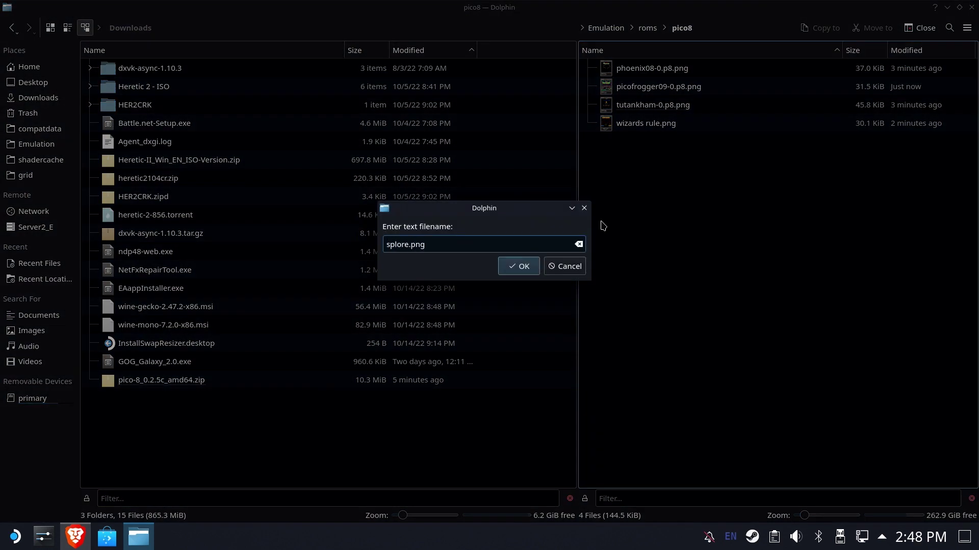
{"action": "type", "text": ".png"}
{"action": "left_click", "coordinate": [519, 261]}
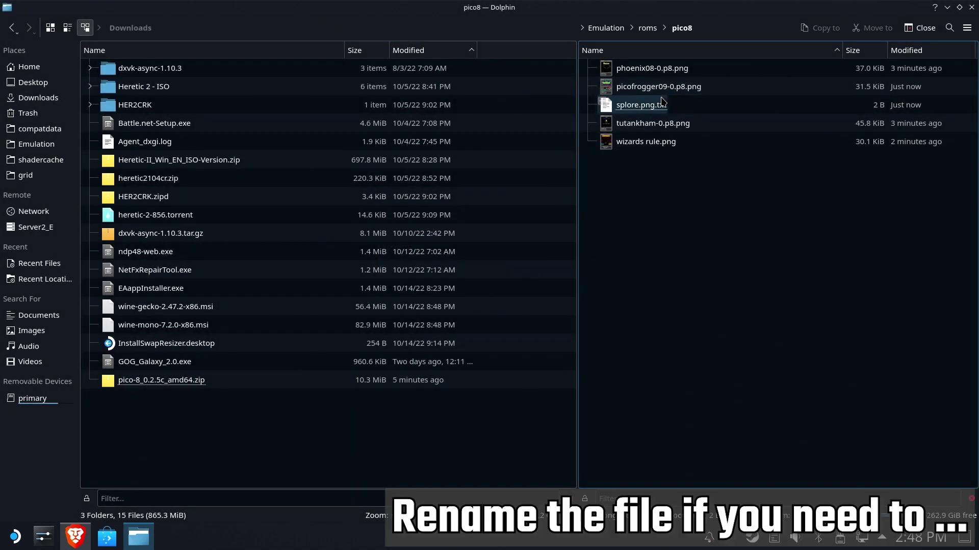
{"action": "key", "text": "End"}
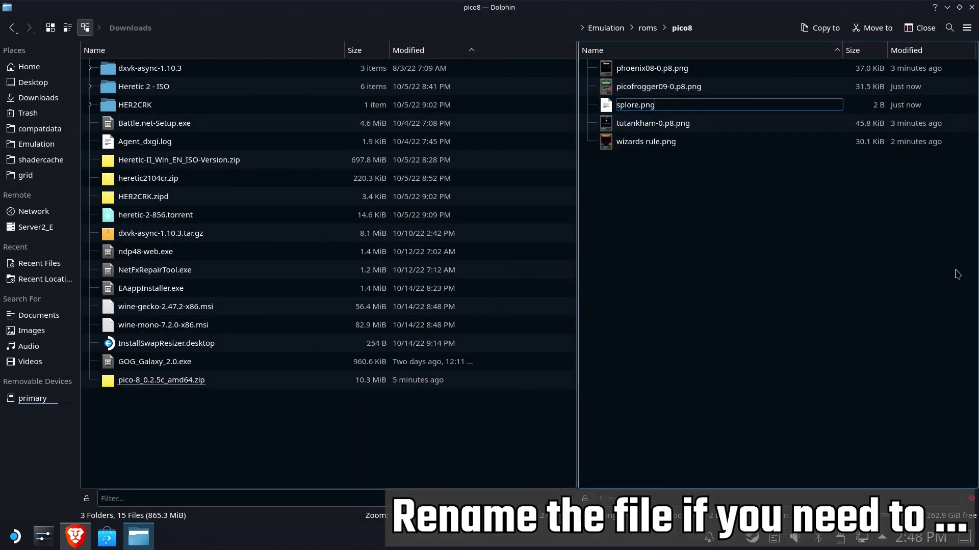
{"action": "key", "text": "Return"}
{"action": "left_click", "coordinate": [825, 241]}
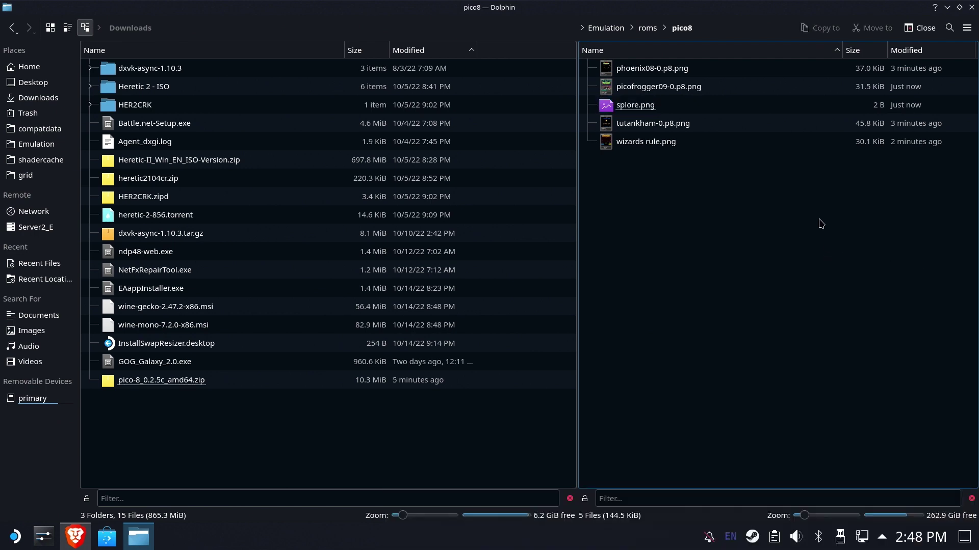
{"action": "left_click", "coordinate": [971, 7]}
Minimize Brave, return to Gaming Mode and launch EmulationStation-DE from Recent Games.
{"action": "left_click", "coordinate": [936, 7]}
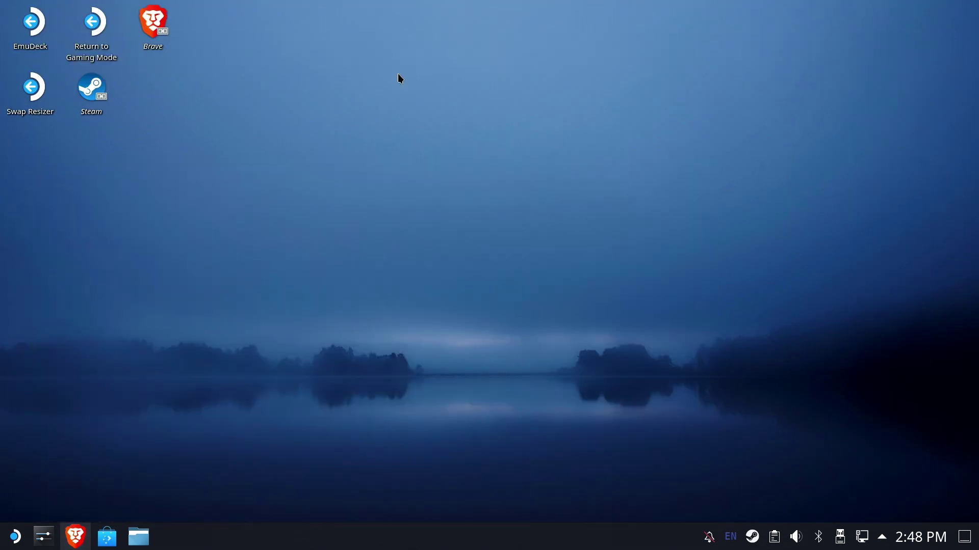
{"action": "double_click", "coordinate": [93, 31]}
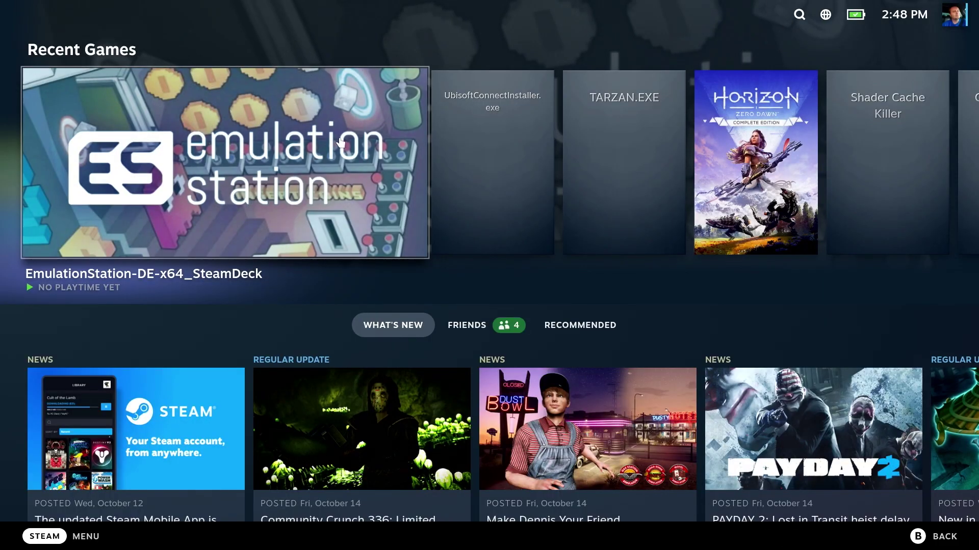
{"action": "key", "text": "Return"}
{"action": "key", "text": "Return"}
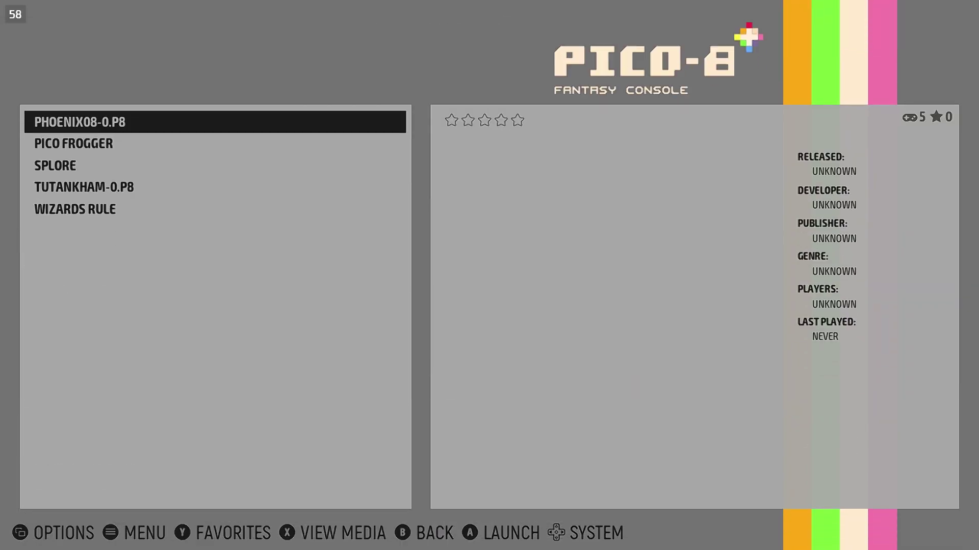
Highlight Pico Frogger in the PICO-8 list to show its box art and release details.
{"action": "key", "text": "Down"}
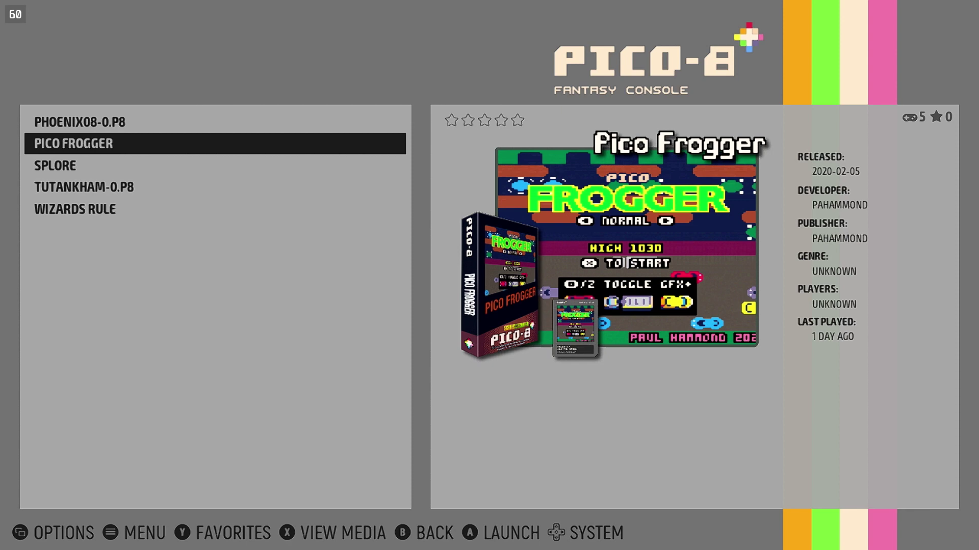
From the main menu's Scraper, scrape only the PICO-8 Fantasy Console system.
{"action": "key", "text": "Down"}
{"action": "key", "text": "Down"}
{"action": "key", "text": "Escape"}
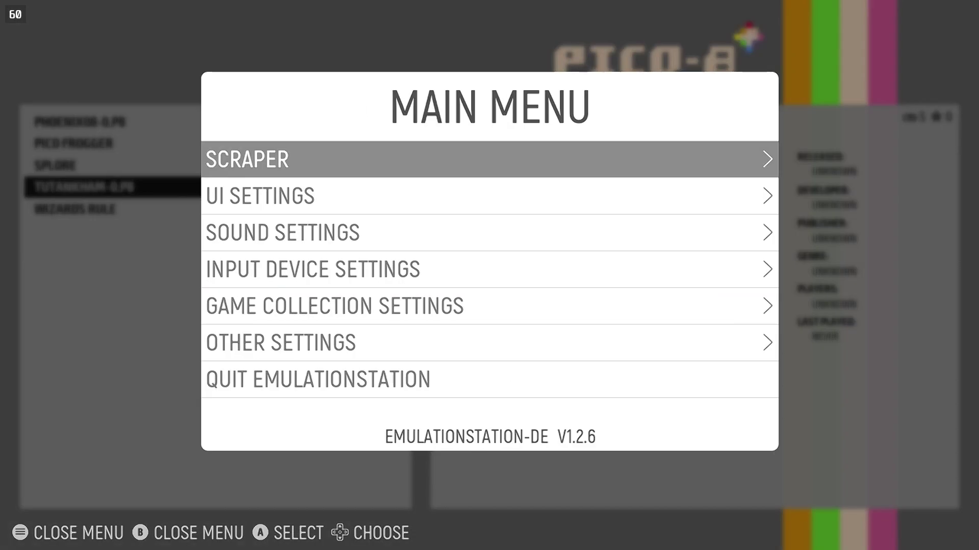
{"action": "key", "text": "Return"}
{"action": "key", "text": "Down"}
{"action": "key", "text": "Down"}
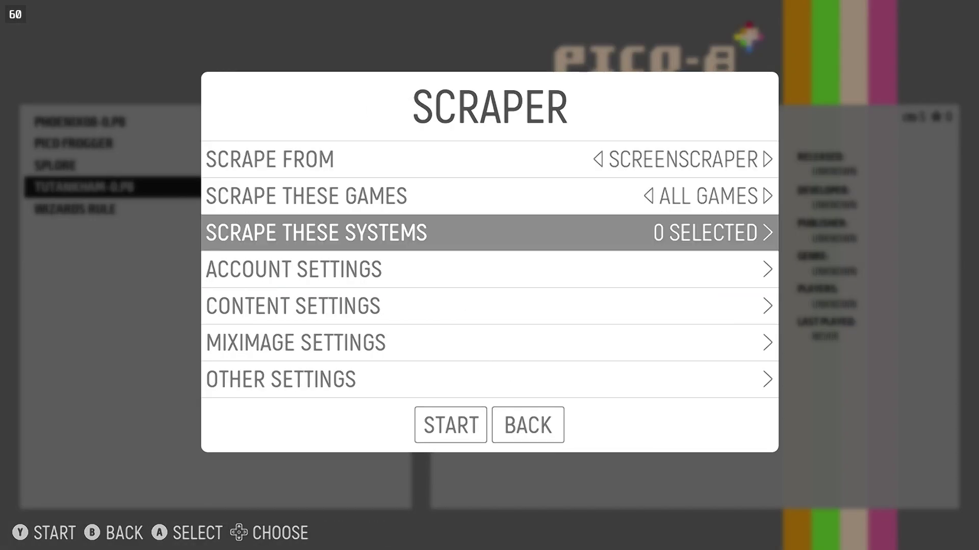
{"action": "key", "text": "Return"}
{"action": "key", "text": "Down"}
{"action": "key", "text": "Down"}
{"action": "key", "text": "Down"}
{"action": "key", "text": "Down"}
{"action": "key", "text": "Down"}
{"action": "key", "text": "Down"}
{"action": "key", "text": "Down"}
{"action": "key", "text": "Down"}
{"action": "key", "text": "Down"}
{"action": "key", "text": "Down"}
{"action": "key", "text": "Down"}
{"action": "key", "text": "Down"}
{"action": "key", "text": "Down"}
{"action": "key", "text": "Down"}
{"action": "key", "text": "Down"}
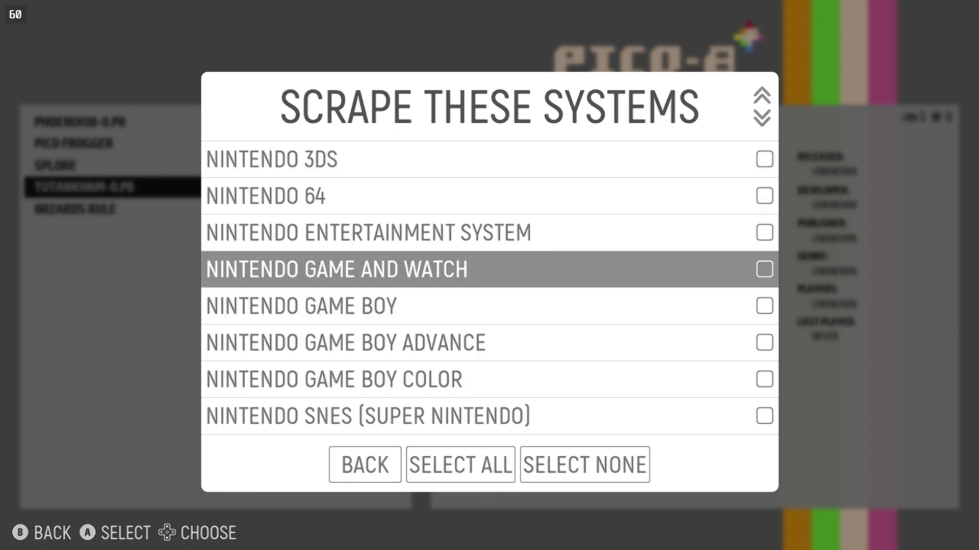
{"action": "key", "text": "Down"}
{"action": "key", "text": "Down"}
{"action": "key", "text": "Down"}
{"action": "key", "text": "Down"}
{"action": "key", "text": "Down"}
{"action": "key", "text": "Down"}
{"action": "key", "text": "Return"}
{"action": "key", "text": "Down"}
{"action": "key", "text": "Down"}
{"action": "key", "text": "Down"}
{"action": "key", "text": "Down"}
{"action": "key", "text": "Down"}
{"action": "key", "text": "Down"}
{"action": "key", "text": "Down"}
{"action": "key", "text": "Down"}
{"action": "key", "text": "Down"}
{"action": "key", "text": "Down"}
{"action": "key", "text": "Return"}
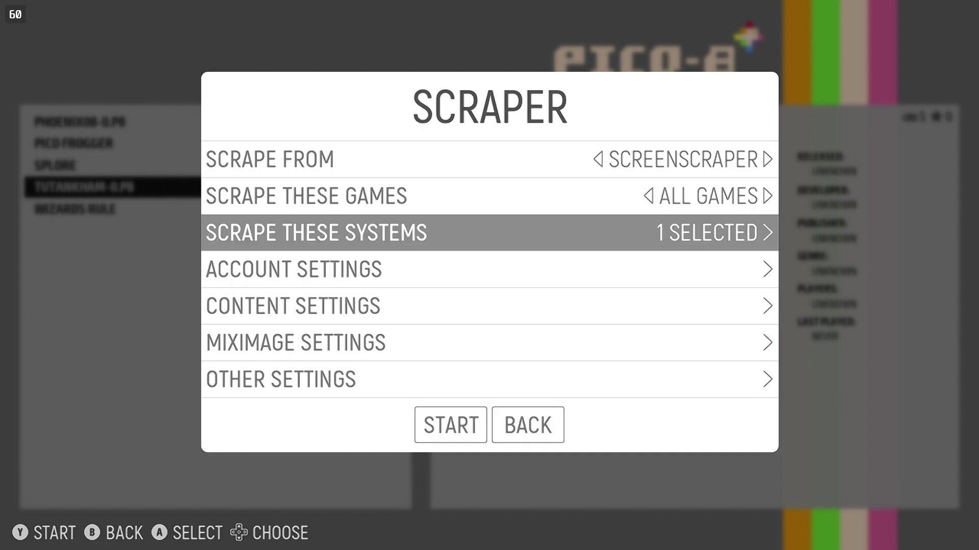
{"action": "key", "text": "Down"}
{"action": "key", "text": "Down"}
{"action": "key", "text": "Down"}
{"action": "key", "text": "Down"}
{"action": "key", "text": "Down"}
{"action": "key", "text": "Return"}
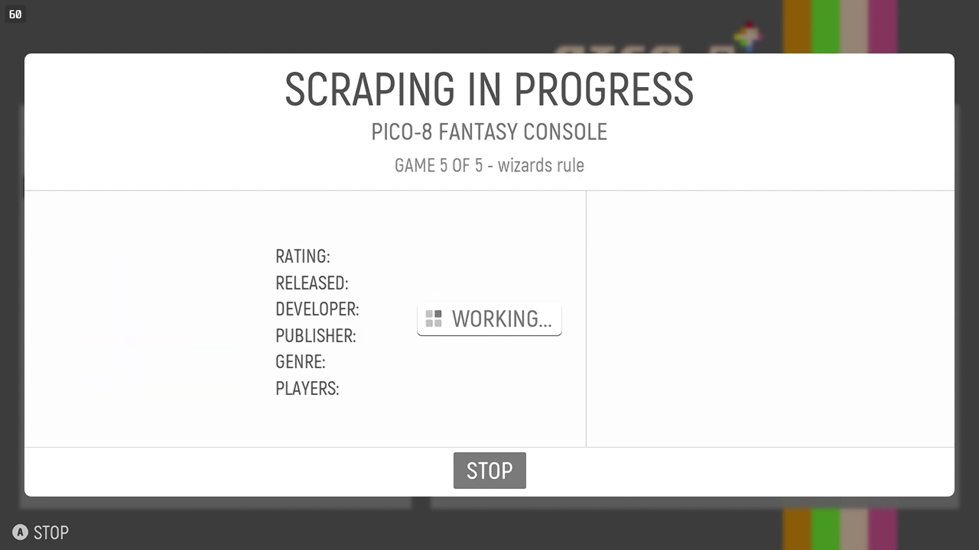
Dismiss the invalid-file error and the scraping summary to return to the PICO-8 list.
{"action": "key", "text": "Right"}
{"action": "key", "text": "Return"}
{"action": "key", "text": "Return"}
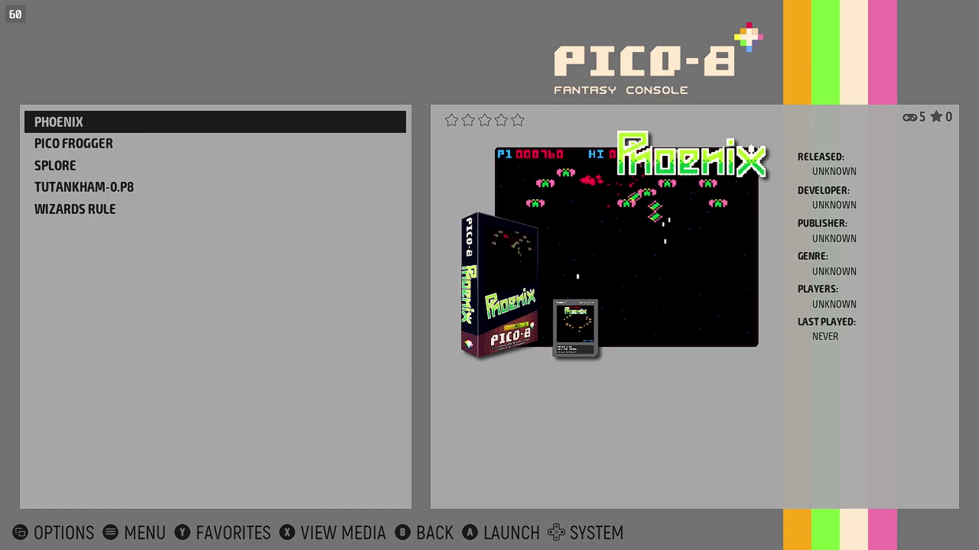
{"action": "key", "text": "Return"}
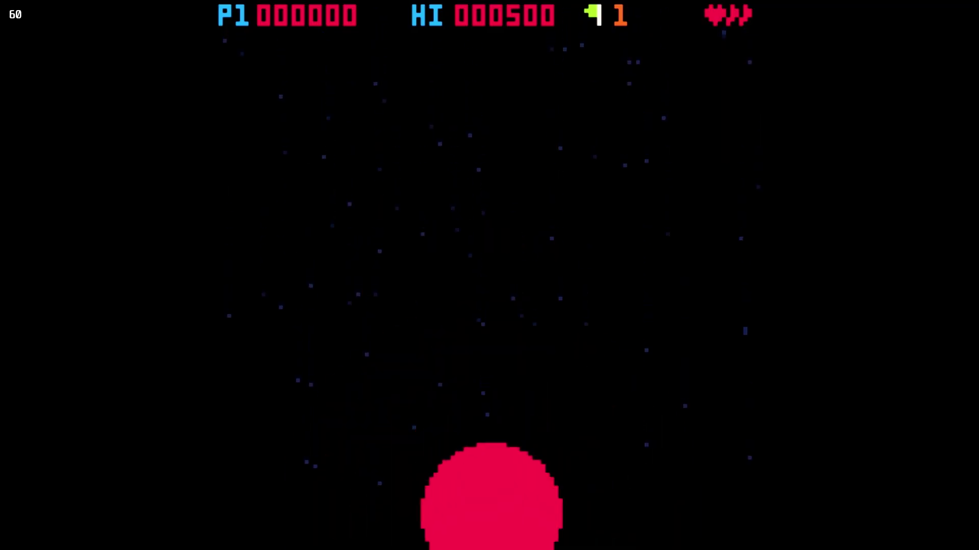
Launch Phoenix and play briefly, steering the ship and firing at enemies.
{"action": "key", "text": "ctrl"}
{"action": "key", "text": "Left"}
{"action": "key", "text": "Left"}
{"action": "key", "text": "ctrl"}
{"action": "key", "text": "Right"}
{"action": "key", "text": "ctrl"}
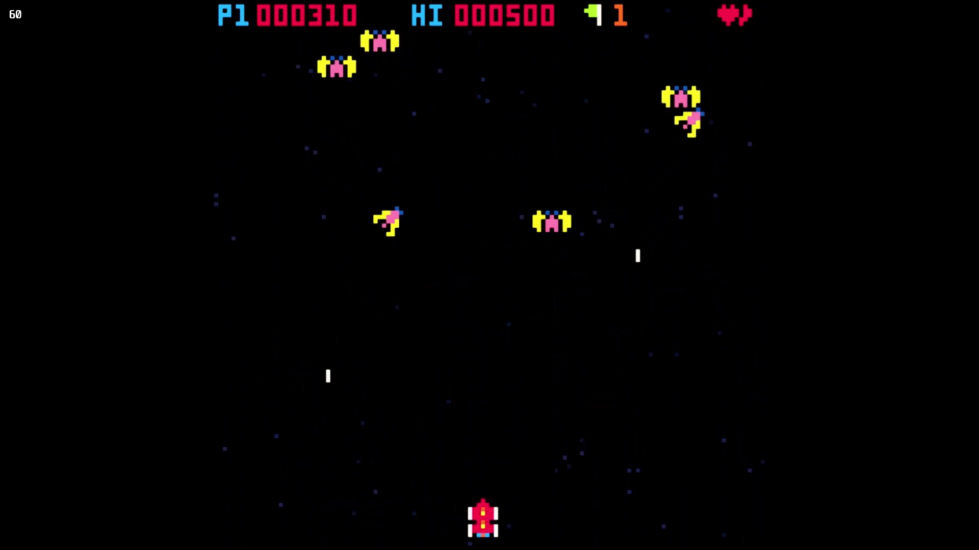
{"action": "key", "text": "Right"}
{"action": "key", "text": "Left"}
Pause Phoenix and choose Shutdown to return to the game list.
{"action": "key", "text": "Return"}
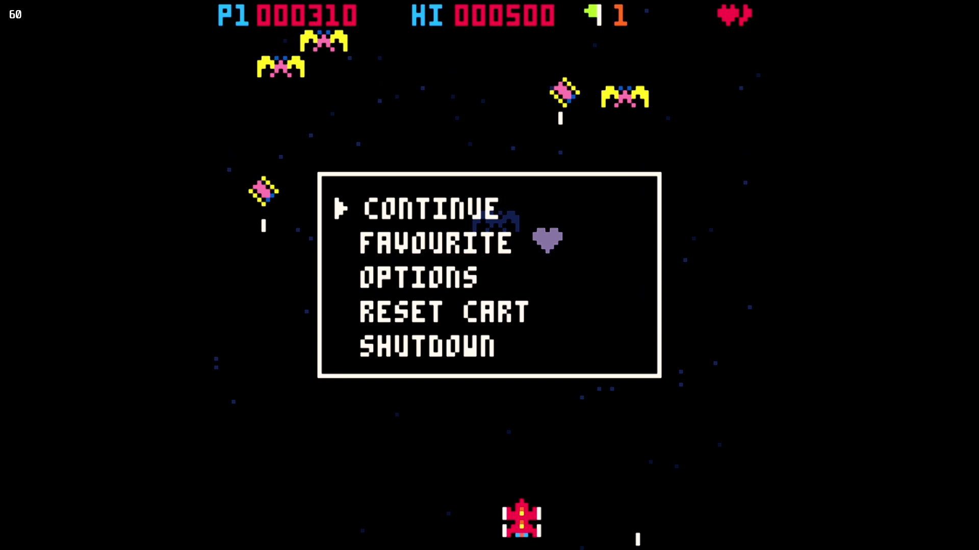
{"action": "key", "text": "Down"}
{"action": "key", "text": "Down"}
{"action": "key", "text": "Down"}
{"action": "key", "text": "Down"}
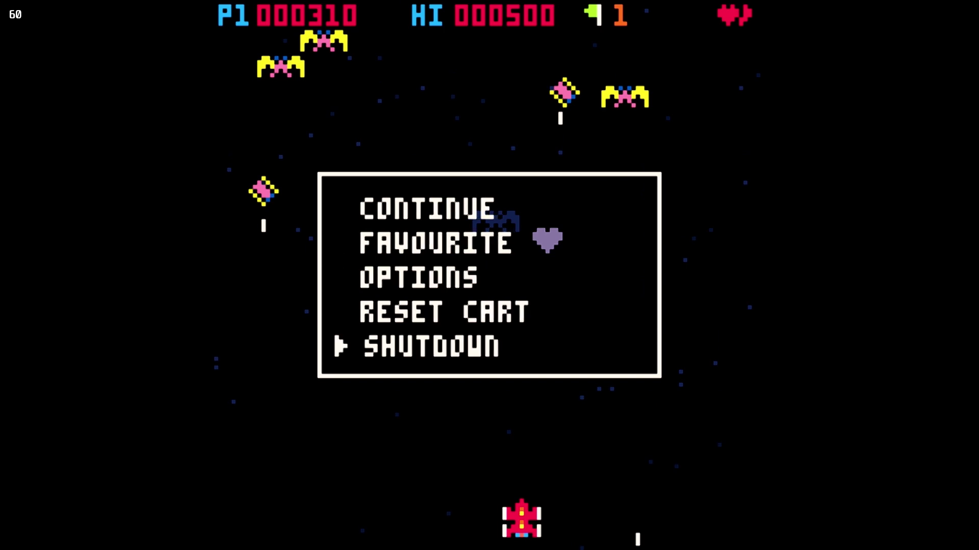
{"action": "key", "text": "Return"}
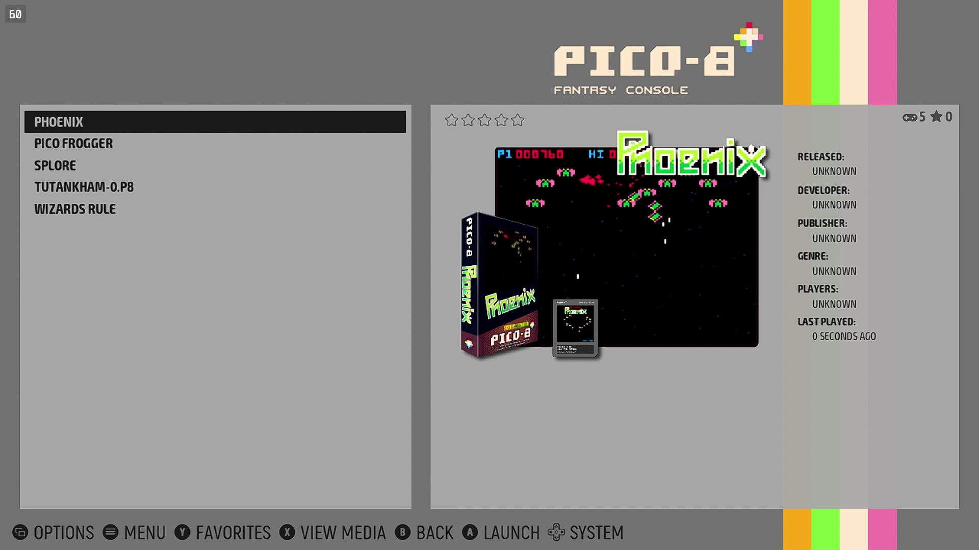
Browse the PICO-8 list, settle on Splore and launch it.
{"action": "key", "text": "Down"}
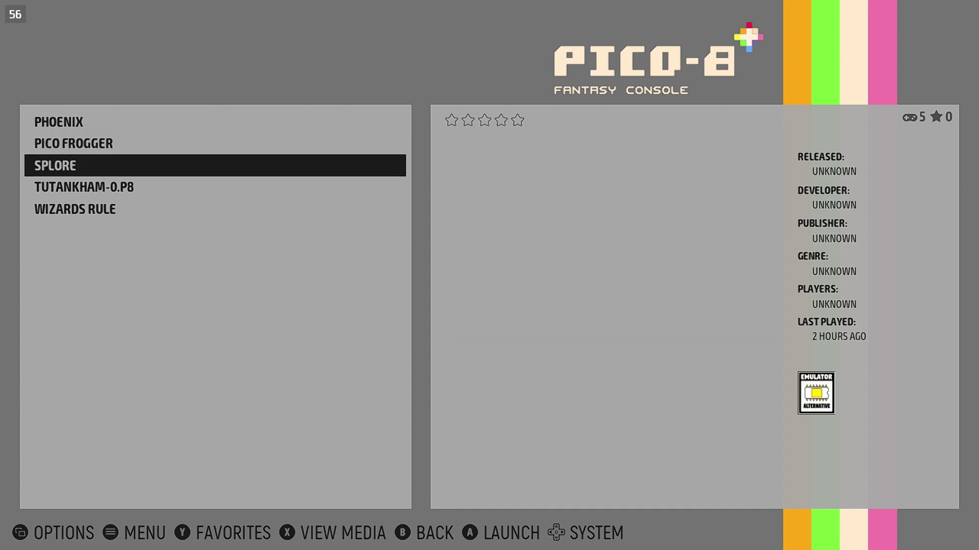
{"action": "key", "text": "Down"}
{"action": "key", "text": "Down"}
{"action": "key", "text": "Up"}
{"action": "key", "text": "Up"}
{"action": "key", "text": "Down"}
{"action": "key", "text": "Down"}
{"action": "key", "text": "Up"}
{"action": "key", "text": "Up"}
{"action": "key", "text": "Return"}
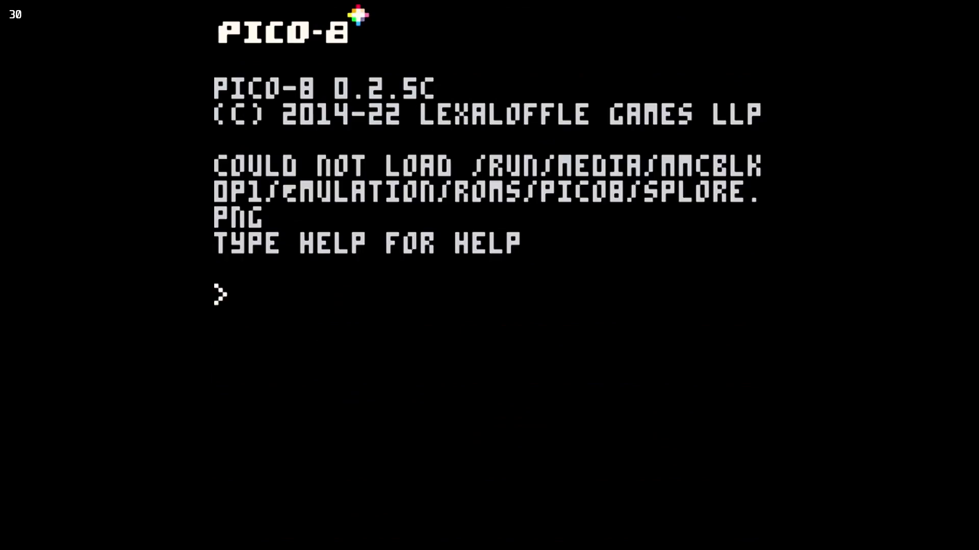
Use the Steam overlay's window list to switch back to EmulationStation.
{"action": "key", "text": "super"}
{"action": "key", "text": "Down"}
{"action": "key", "text": "Down"}
{"action": "key", "text": "Down"}
{"action": "key", "text": "Down"}
{"action": "key", "text": "Down"}
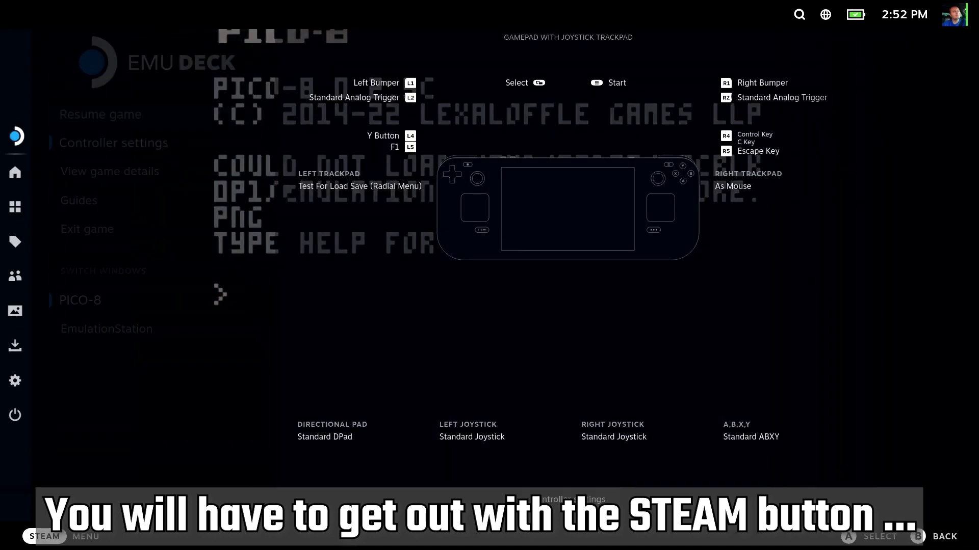
{"action": "key", "text": "Down"}
{"action": "key", "text": "Return"}
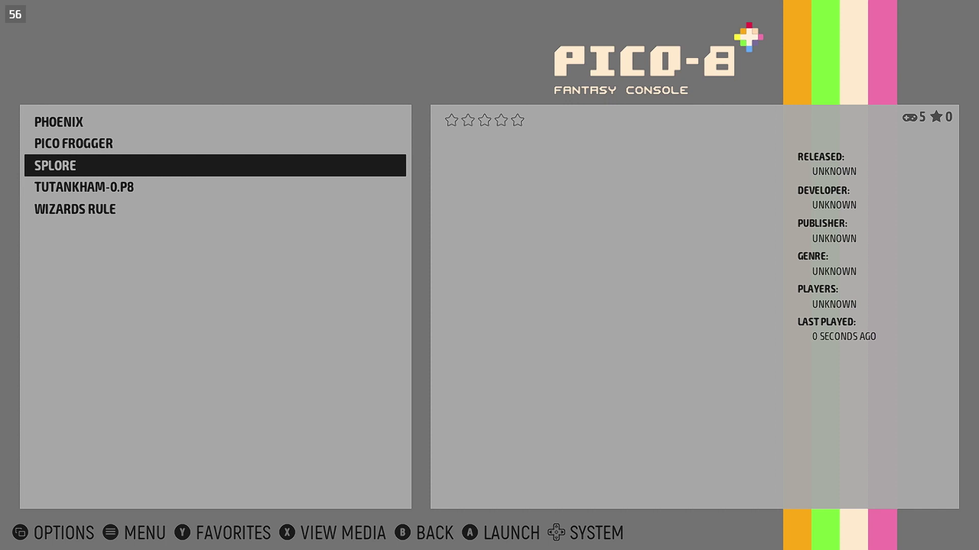
In Splore's metadata, set Alternative Emulator to PICO-8 Splore (Standalone).
{"action": "key", "text": "F1"}
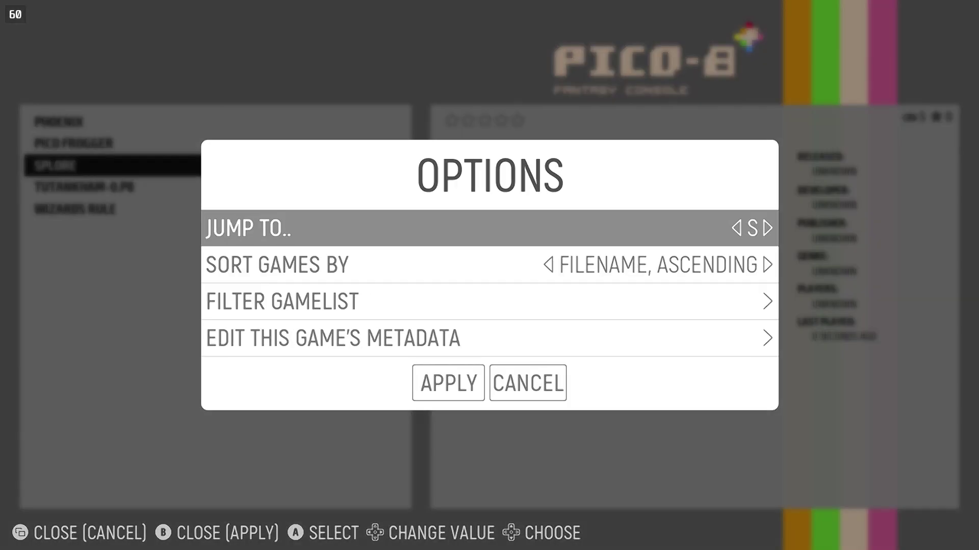
{"action": "key", "text": "Down"}
{"action": "key", "text": "Down"}
{"action": "key", "text": "Down"}
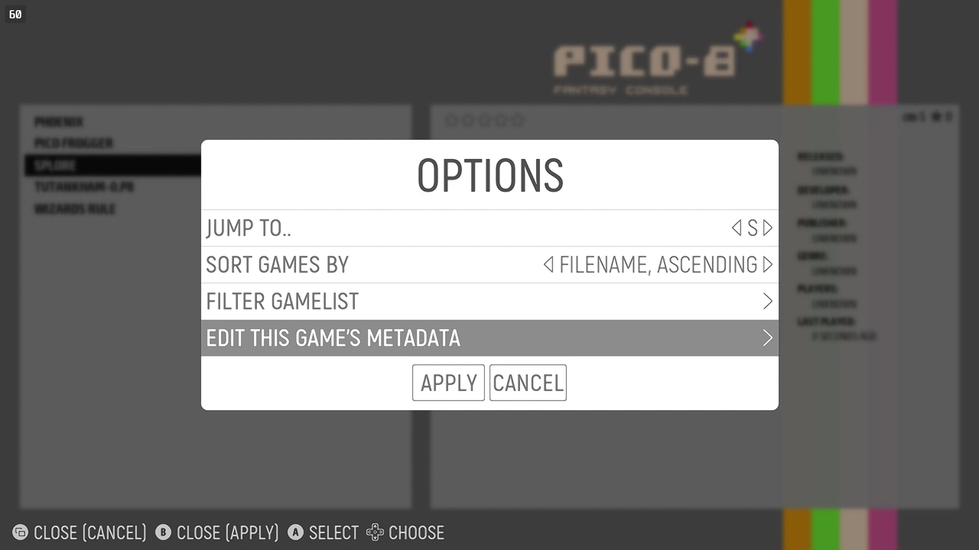
{"action": "key", "text": "Return"}
{"action": "key", "text": "Down"}
{"action": "key", "text": "Down"}
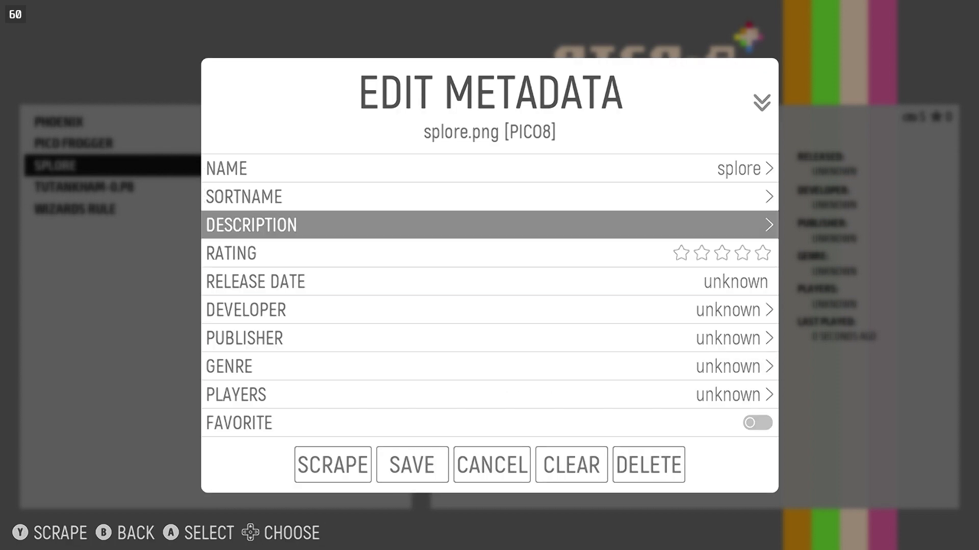
{"action": "key", "text": "Up"}
{"action": "key", "text": "Up"}
{"action": "key", "text": "Up"}
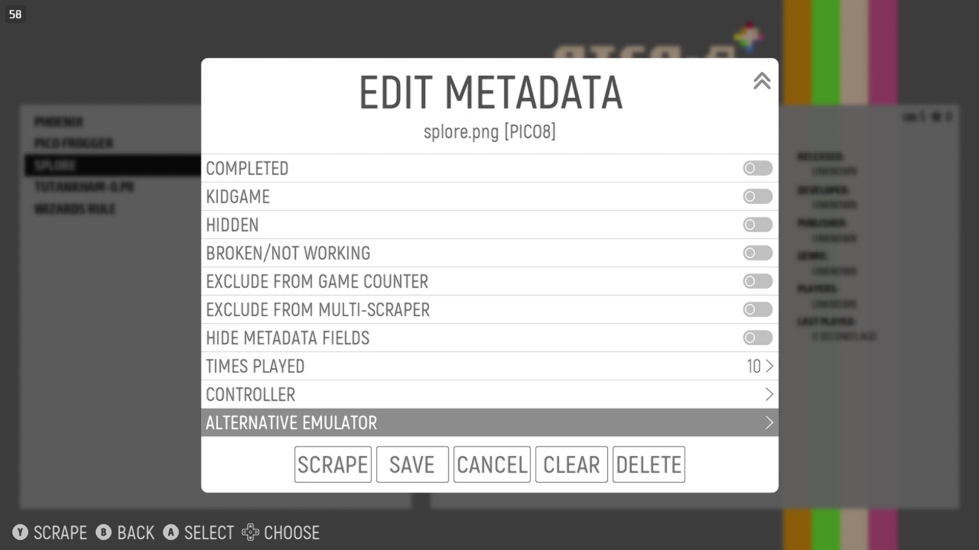
{"action": "key", "text": "Return"}
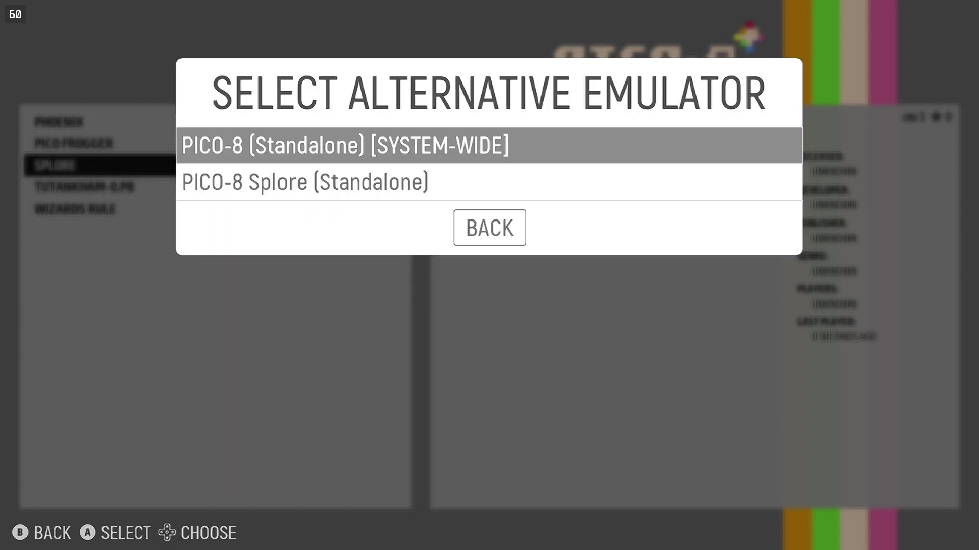
{"action": "key", "text": "Down"}
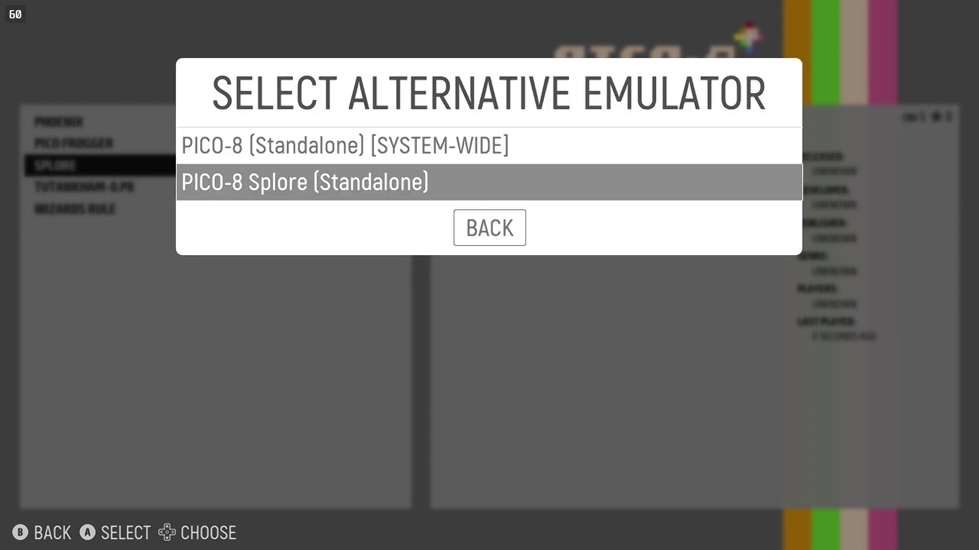
{"action": "key", "text": "Return"}
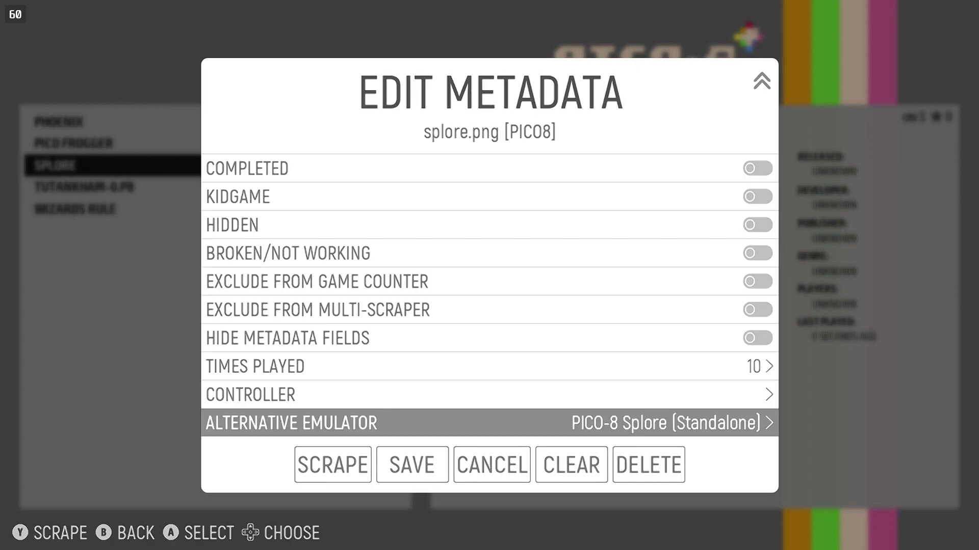
Save the metadata changes and apply the game options.
{"action": "key", "text": "Down"}
{"action": "key", "text": "Right"}
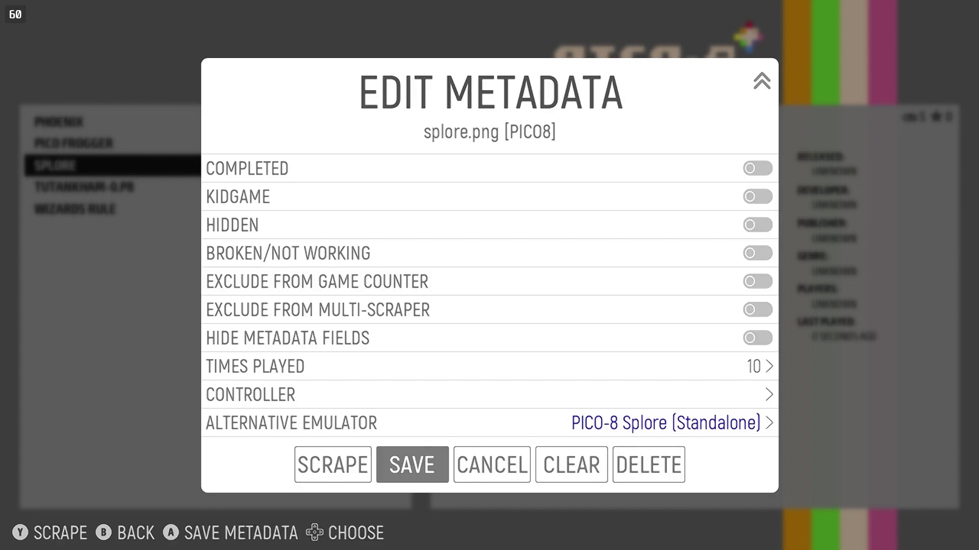
{"action": "key", "text": "Return"}
{"action": "key", "text": "Down"}
{"action": "key", "text": "Return"}
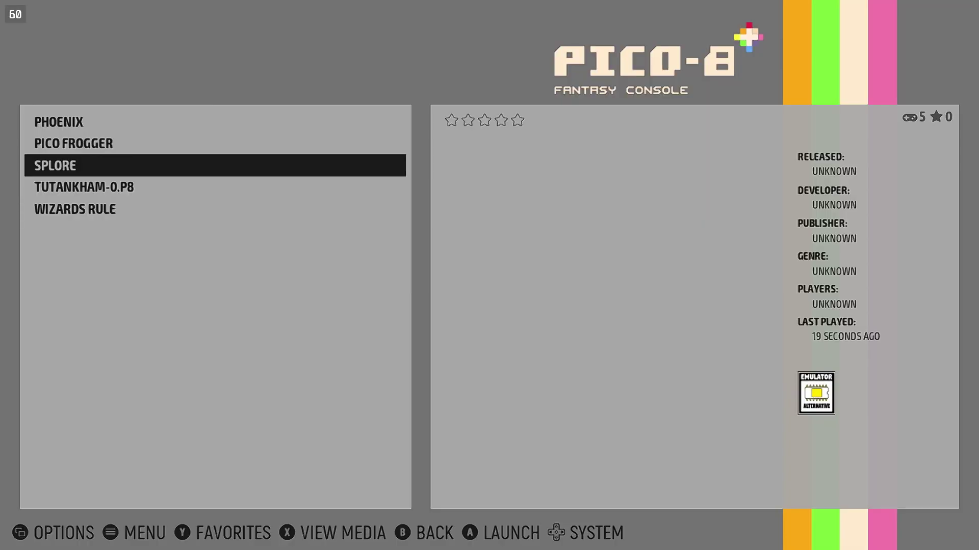
Launch Splore and browse its NEW, FAVOURITES and local carts tabs.
{"action": "key", "text": "Return"}
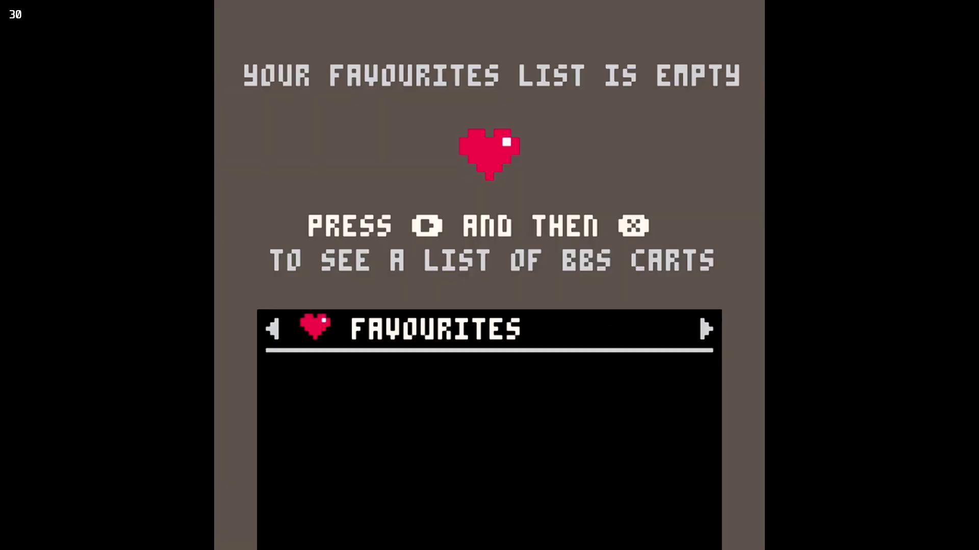
{"action": "key", "text": "Left"}
{"action": "key", "text": "Left"}
{"action": "key", "text": "Left"}
{"action": "key", "text": "Left"}
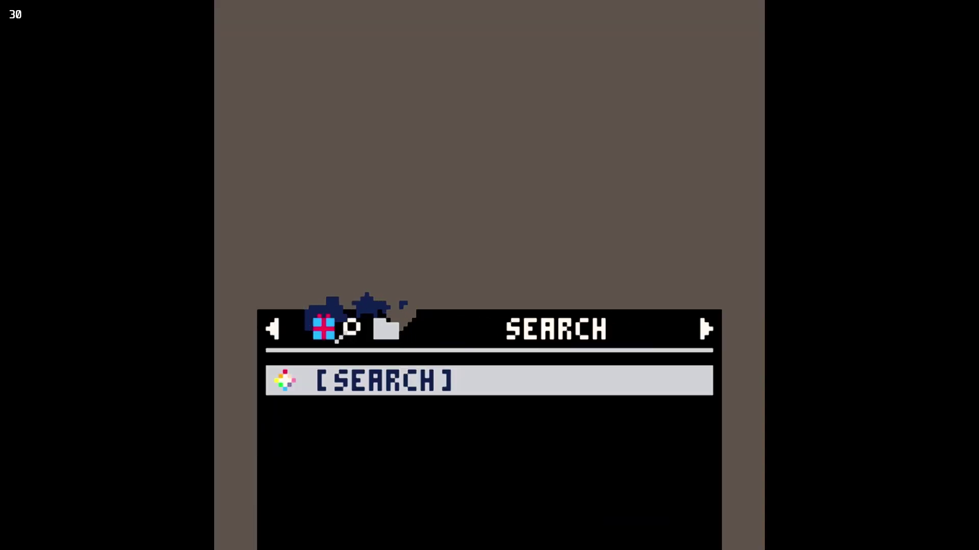
{"action": "key", "text": "Left"}
{"action": "key", "text": "Left"}
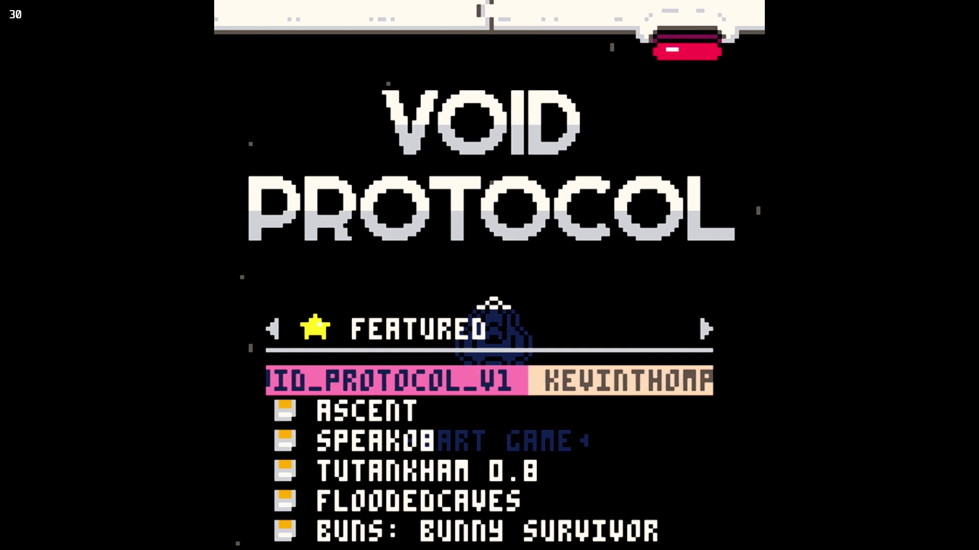
{"action": "key", "text": "Left"}
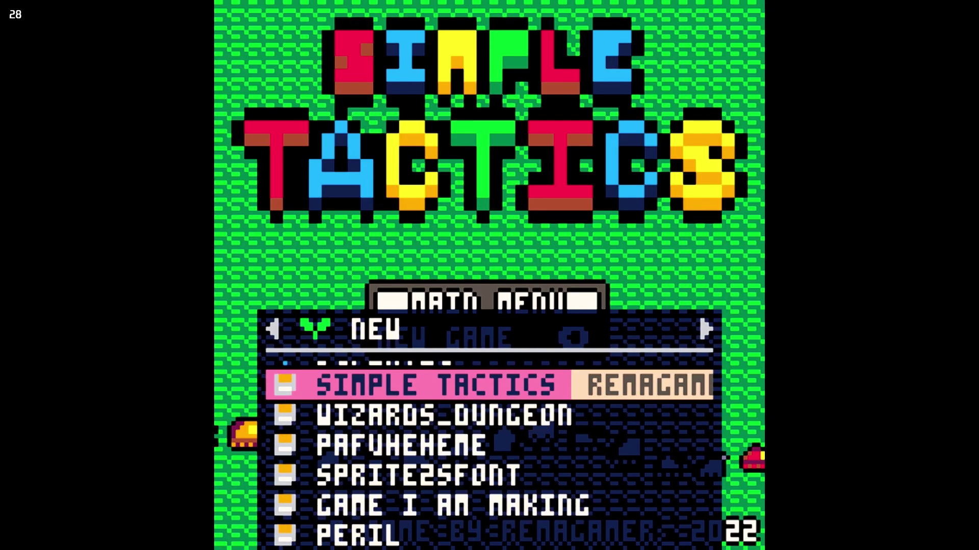
{"action": "key", "text": "Down"}
{"action": "key", "text": "Down"}
{"action": "key", "text": "Up"}
{"action": "key", "text": "Up"}
{"action": "key", "text": "Left"}
{"action": "key", "text": "Left"}
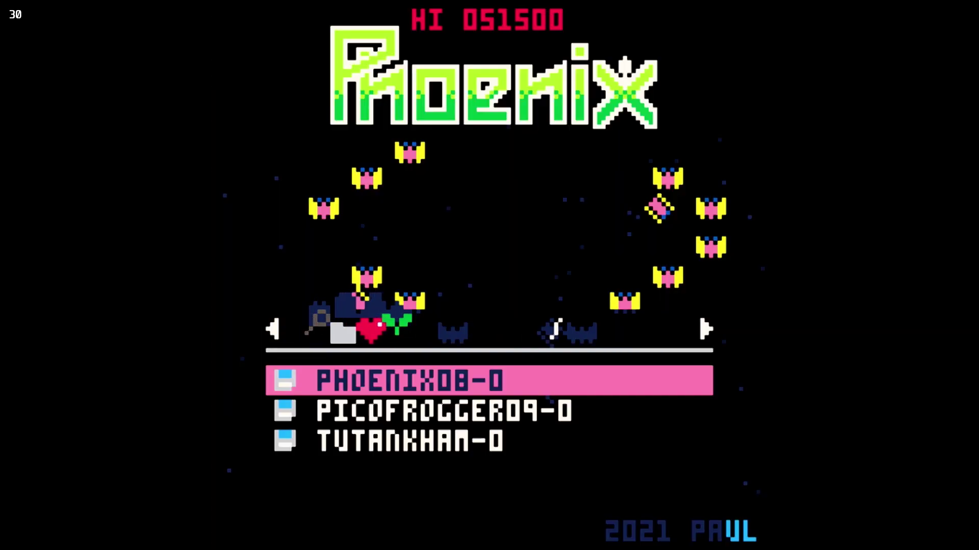
{"action": "key", "text": "Down"}
{"action": "key", "text": "Down"}
{"action": "key", "text": "Up"}
{"action": "key", "text": "Up"}
Browse the LUCKY DRAW, JAM, WORK IN PROGRESS and FEATURED cart lists.
{"action": "key", "text": "Left"}
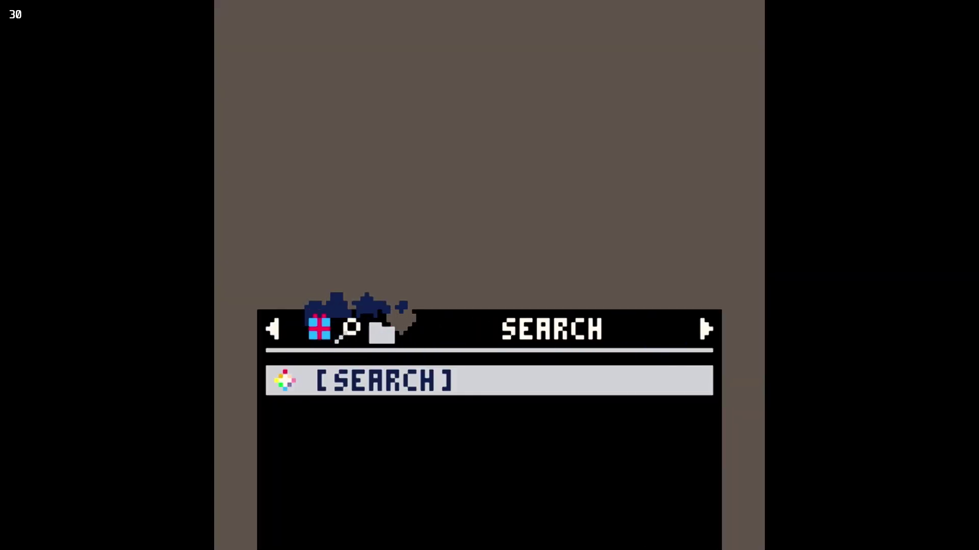
{"action": "key", "text": "Left"}
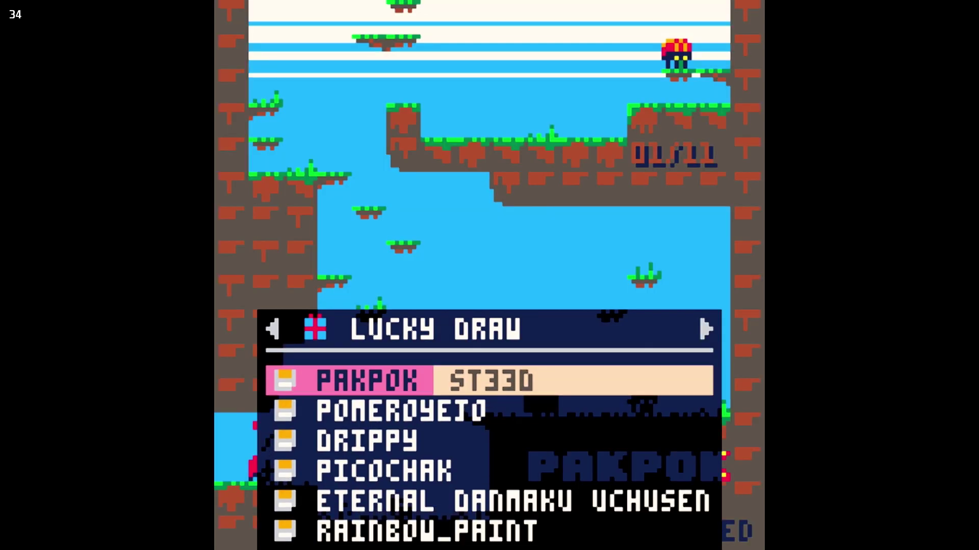
{"action": "key", "text": "Down"}
{"action": "key", "text": "Down"}
{"action": "key", "text": "Up"}
{"action": "key", "text": "Right"}
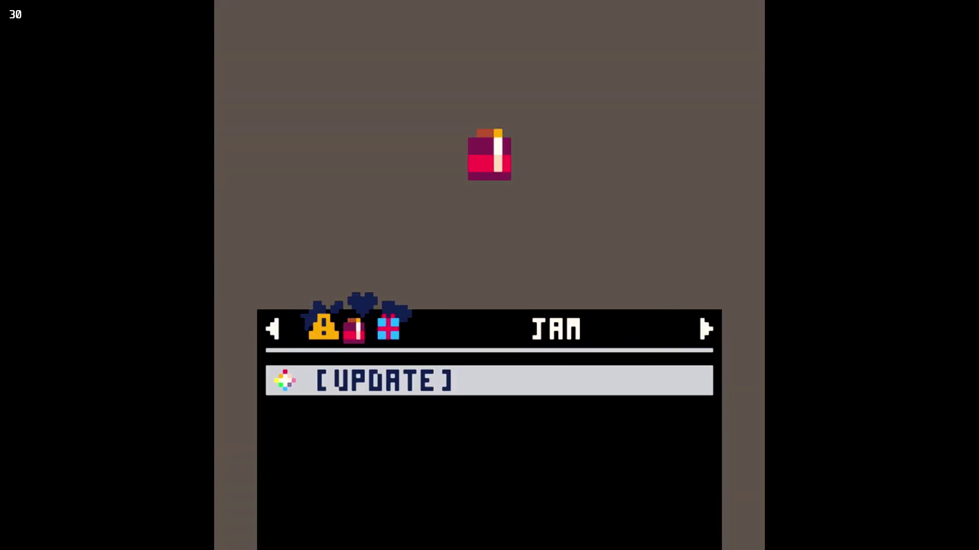
{"action": "key", "text": "Right"}
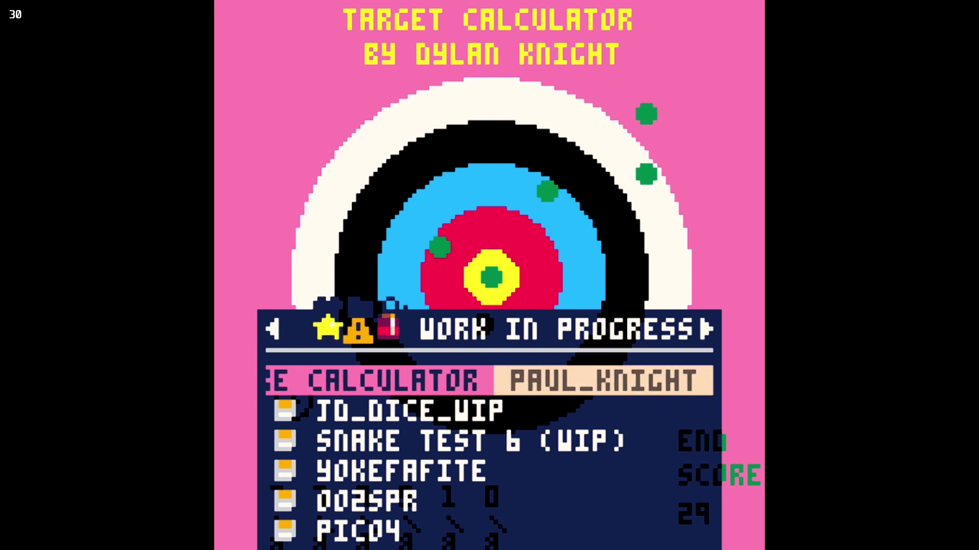
{"action": "key", "text": "Right"}
{"action": "key", "text": "Down"}
{"action": "key", "text": "Down"}
{"action": "key", "text": "Down"}
{"action": "key", "text": "Down"}
{"action": "key", "text": "Down"}
{"action": "key", "text": "Down"}
{"action": "key", "text": "Down"}
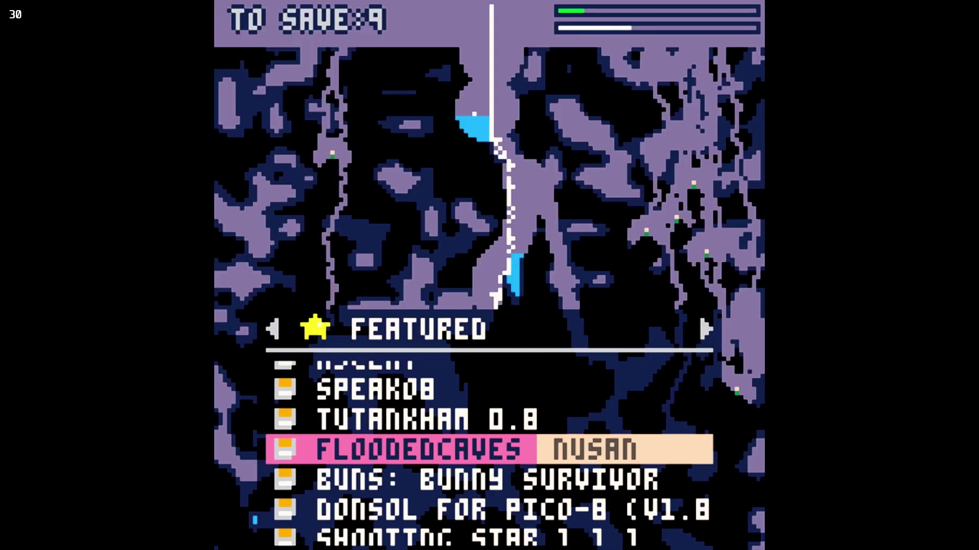
Run the SHOOTING STAR cart, then exit it back to Splore.
{"action": "key", "text": "x"}
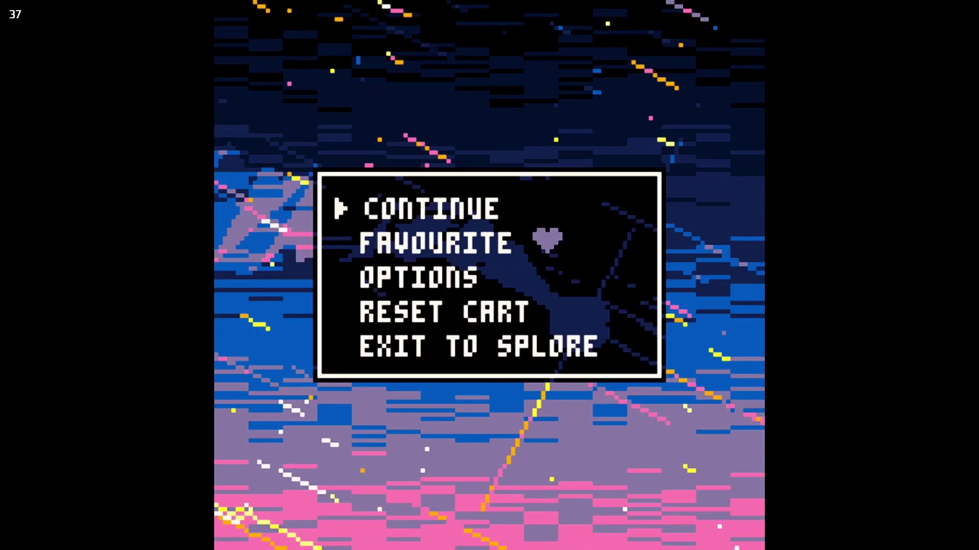
{"action": "key", "text": "Down"}
{"action": "key", "text": "Down"}
{"action": "key", "text": "Down"}
{"action": "key", "text": "Down"}
{"action": "key", "text": "x"}
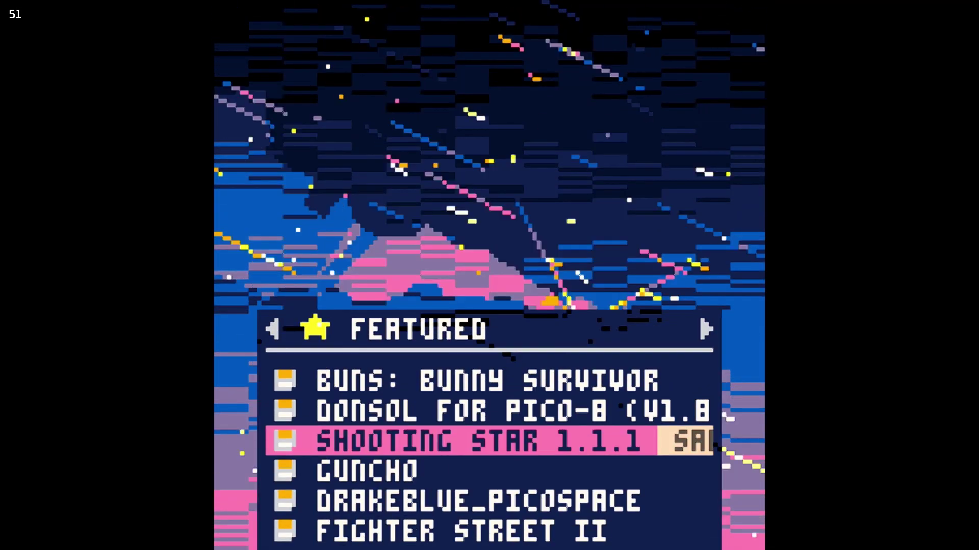
Move to the SPEAK08 cart and choose OPTIONS > SHUTDOWN PICO-8.
{"action": "key", "text": "Up"}
{"action": "key", "text": "Up"}
{"action": "key", "text": "Up"}
{"action": "key", "text": "Up"}
{"action": "key", "text": "Up"}
{"action": "key", "text": "Up"}
{"action": "key", "text": "Up"}
{"action": "key", "text": "Up"}
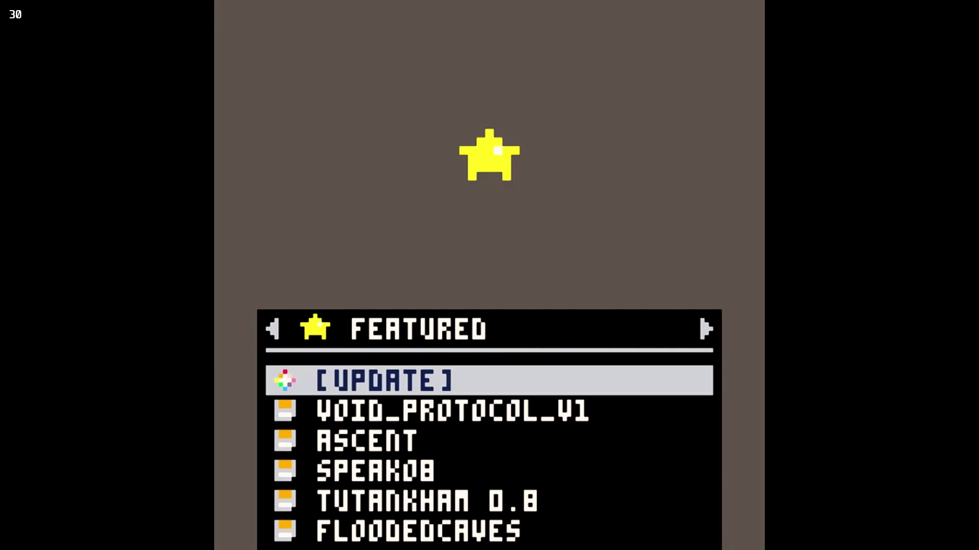
{"action": "key", "text": "Down"}
{"action": "key", "text": "Down"}
{"action": "key", "text": "Down"}
{"action": "key", "text": "x"}
{"action": "key", "text": "Down"}
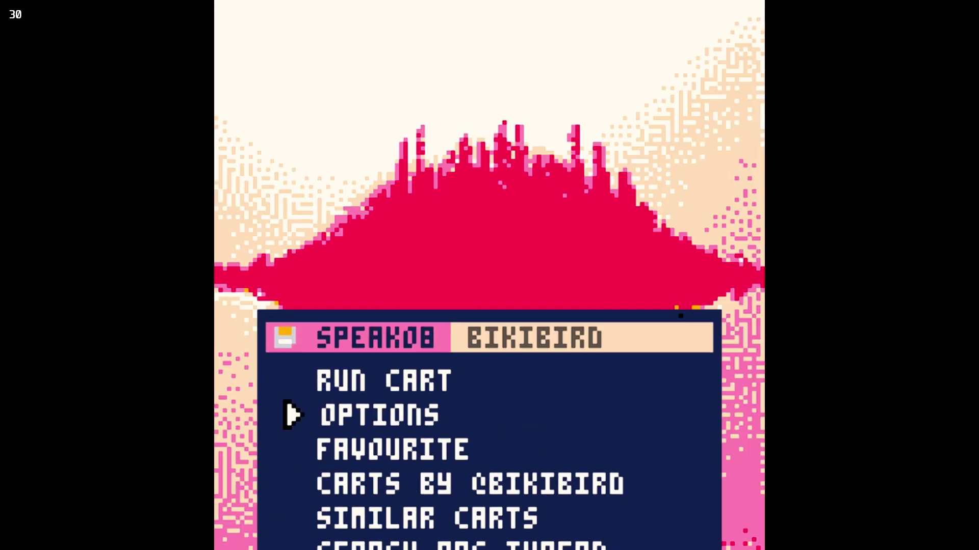
{"action": "key", "text": "x"}
{"action": "key", "text": "Down"}
{"action": "key", "text": "Down"}
{"action": "key", "text": "x"}
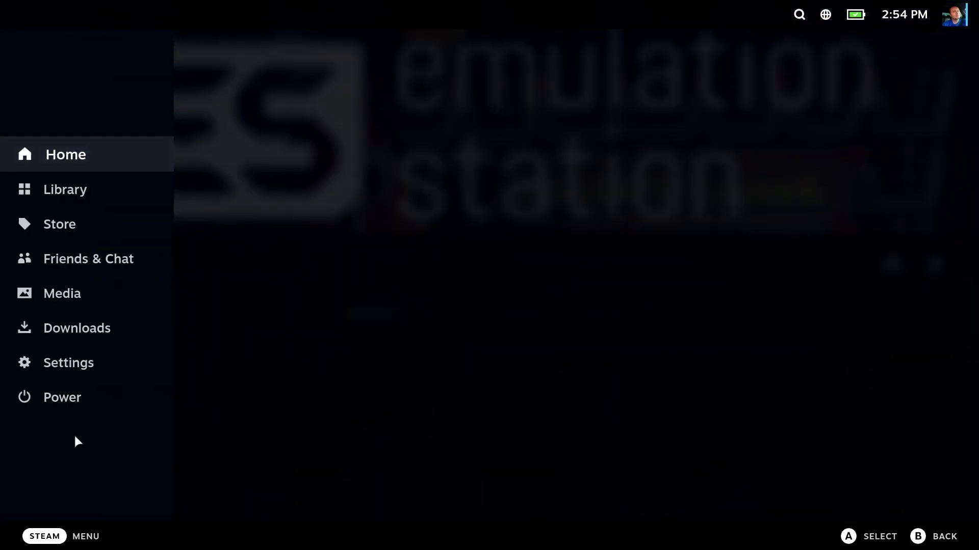
Switch the Deck to desktop mode and open Dolphin.
{"action": "left_click", "coordinate": [71, 401]}
{"action": "left_click", "coordinate": [473, 342]}
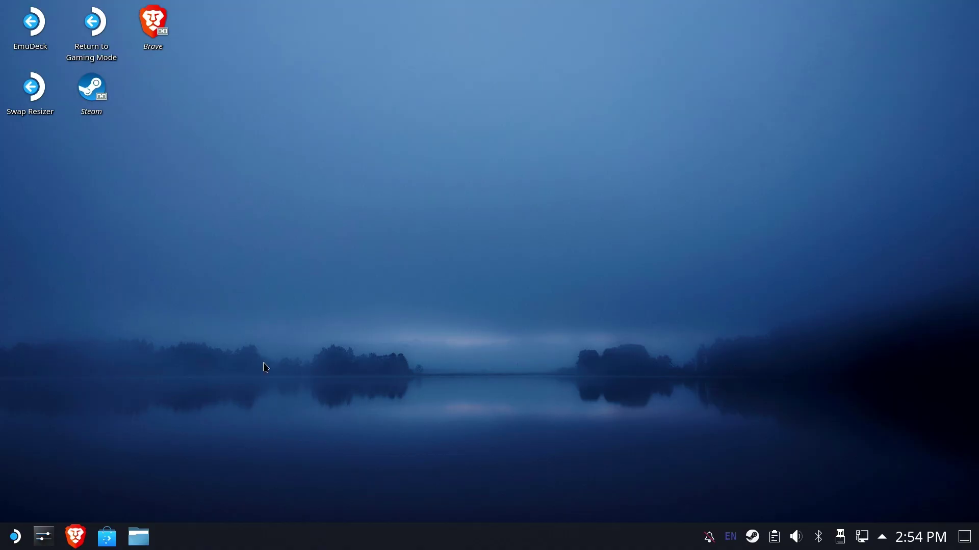
{"action": "left_click", "coordinate": [139, 536]}
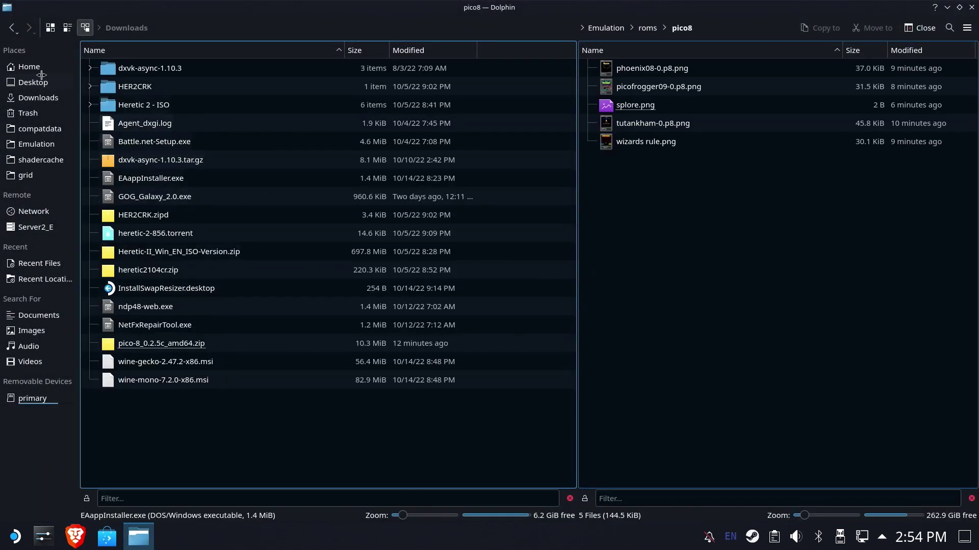
Open Home/.lexaloffle/pico-8/bbs/carts to see the two downloaded cart files.
{"action": "left_click", "coordinate": [32, 67]}
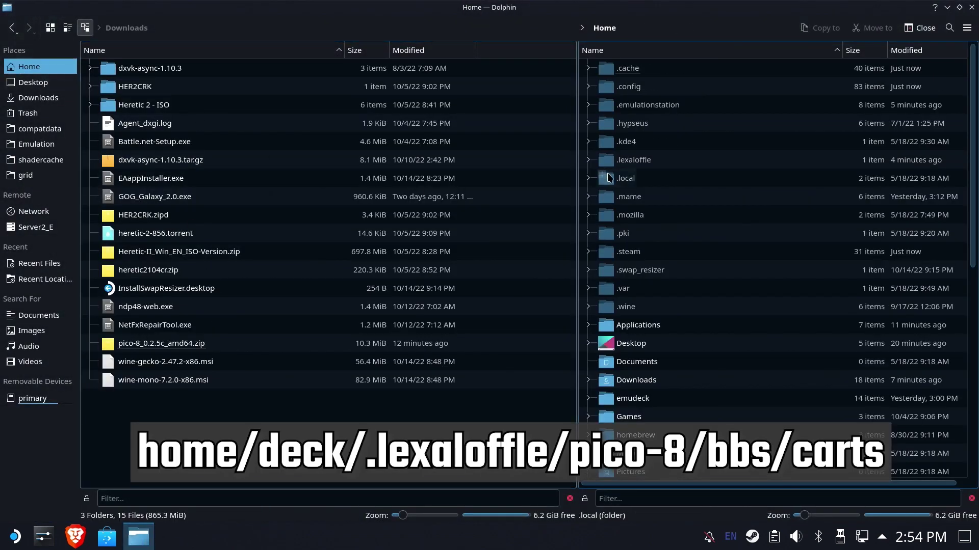
{"action": "scroll", "coordinate": [647, 245], "scroll_direction": "down", "scroll_amount": 4}
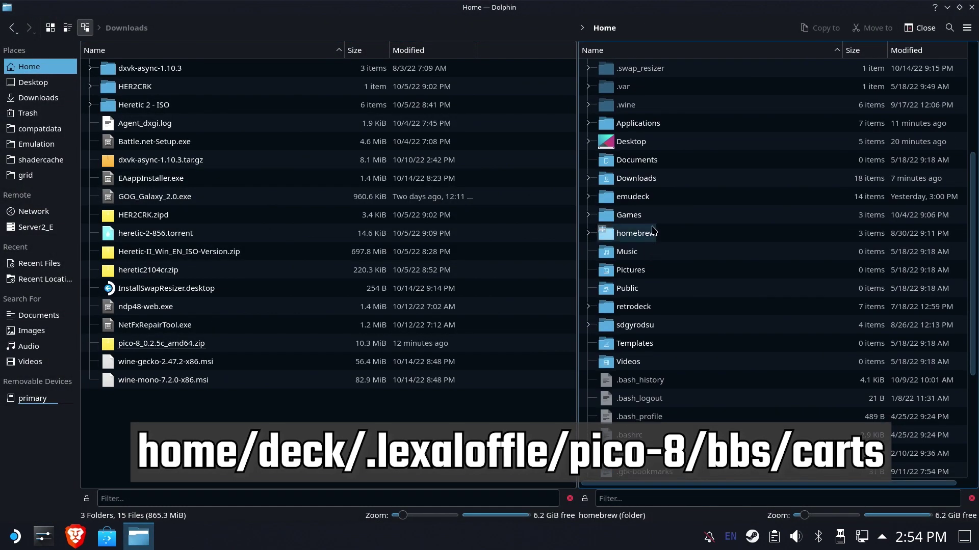
{"action": "scroll", "coordinate": [648, 219], "scroll_direction": "up", "scroll_amount": 4}
{"action": "double_click", "coordinate": [639, 162]}
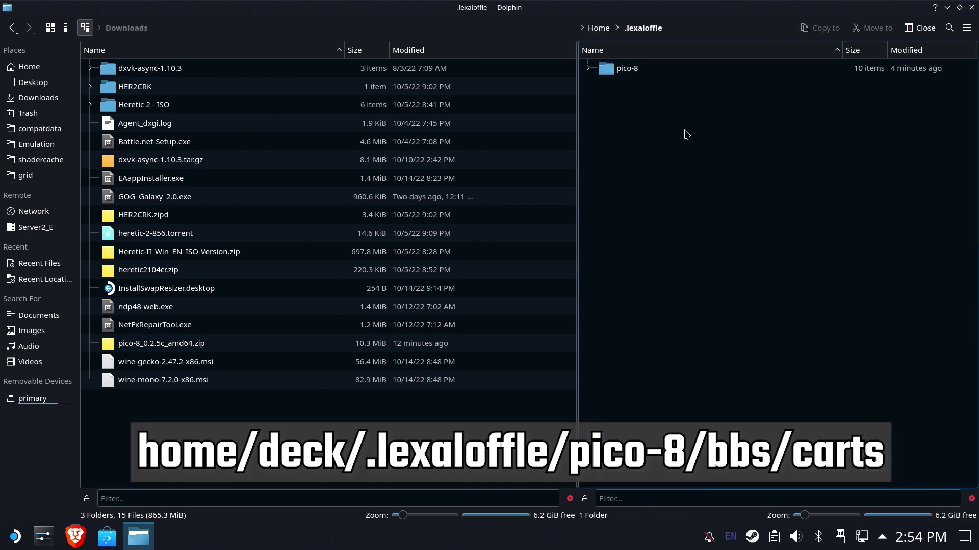
{"action": "double_click", "coordinate": [629, 69]}
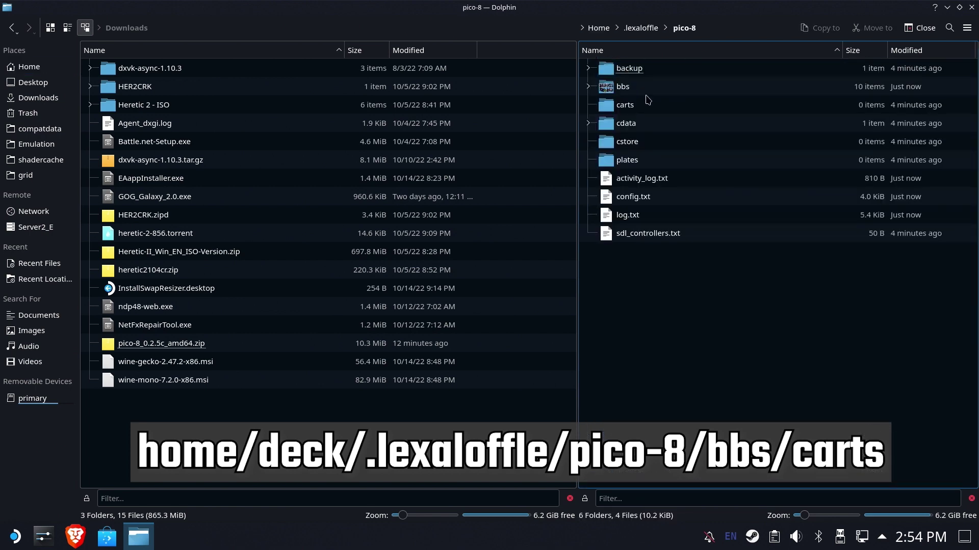
{"action": "double_click", "coordinate": [634, 90]}
{"action": "double_click", "coordinate": [631, 69]}
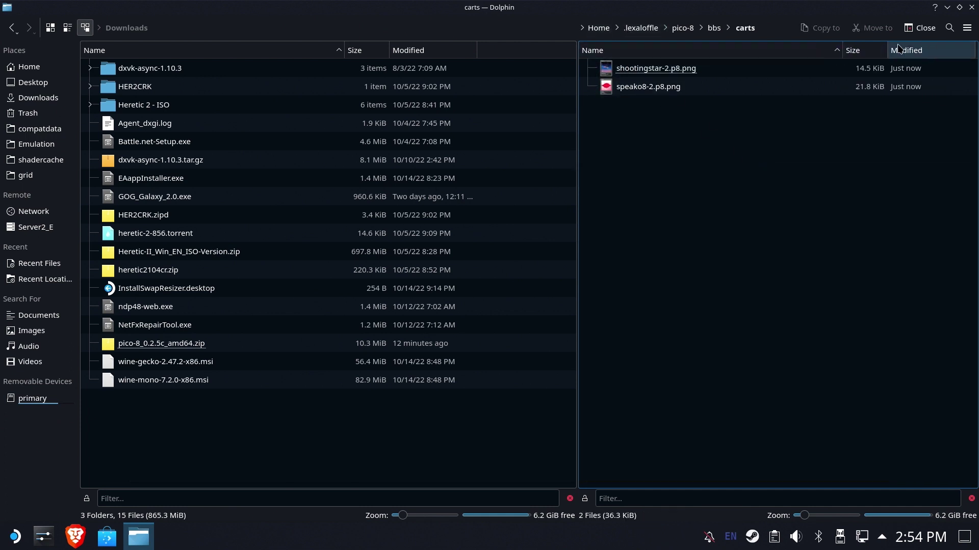
{"action": "left_click", "coordinate": [967, 28]}
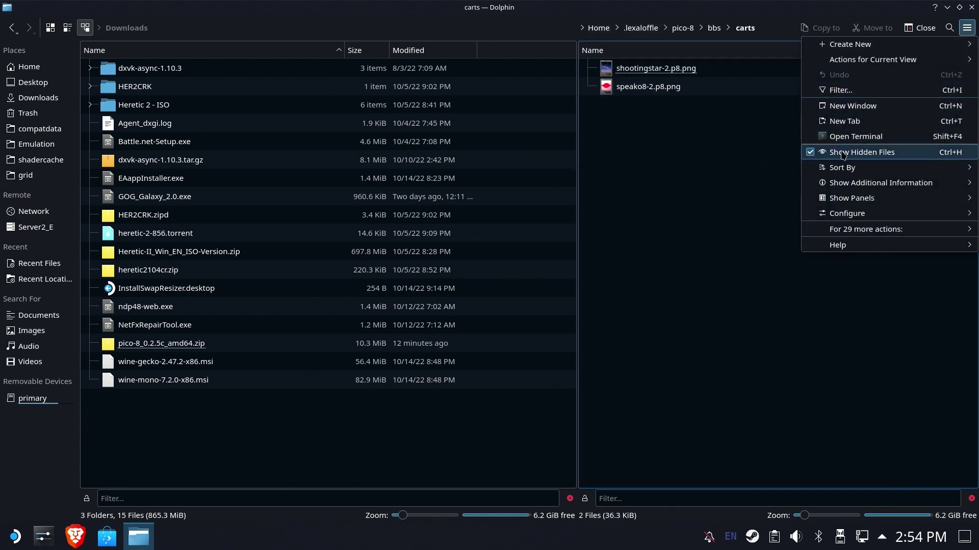
{"action": "left_click", "coordinate": [700, 144]}
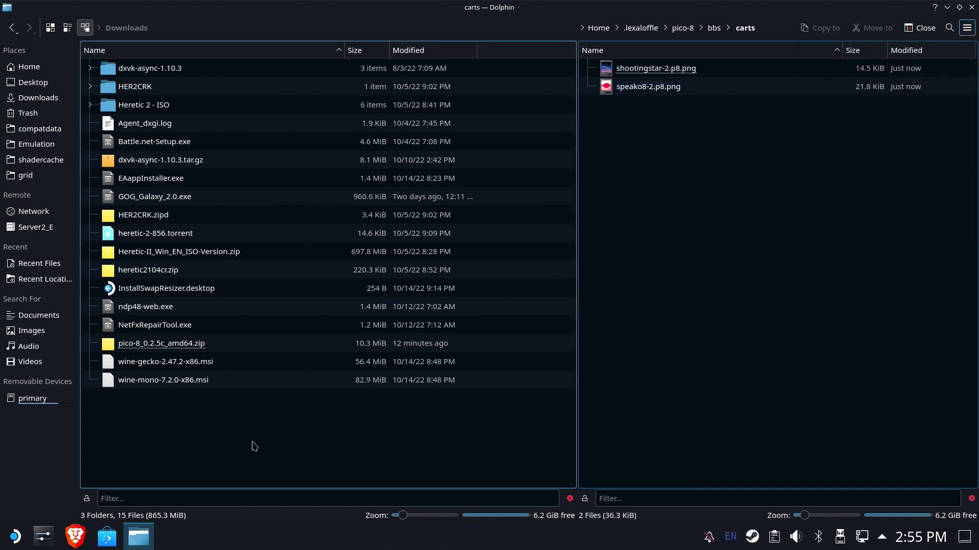
Open primary/Emulation/roms/pico8 in Dolphin's left pane.
{"action": "left_click", "coordinate": [204, 445]}
{"action": "left_click", "coordinate": [36, 406]}
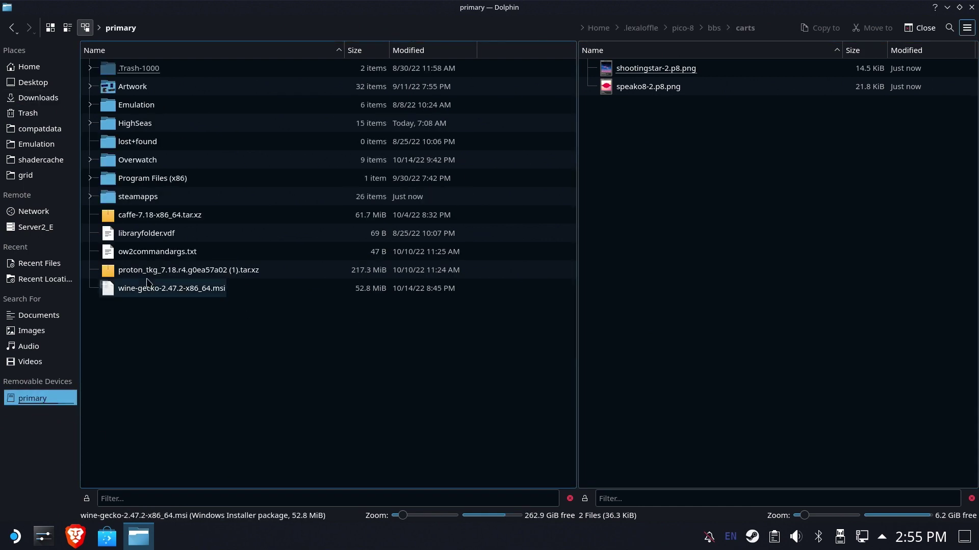
{"action": "left_click", "coordinate": [133, 106]}
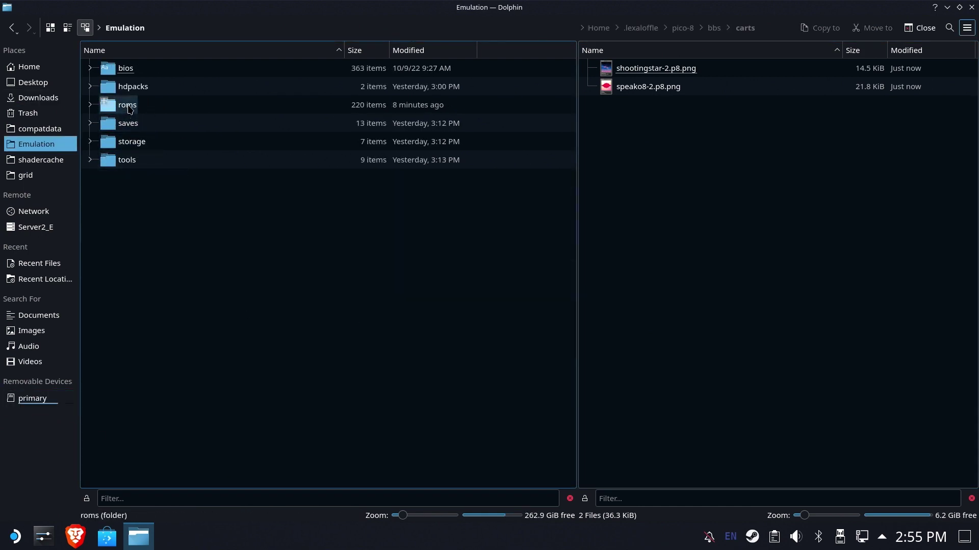
{"action": "left_click", "coordinate": [130, 107]}
{"action": "scroll", "coordinate": [209, 306], "scroll_direction": "down", "scroll_amount": 10}
{"action": "scroll", "coordinate": [208, 302], "scroll_direction": "down", "scroll_amount": 20}
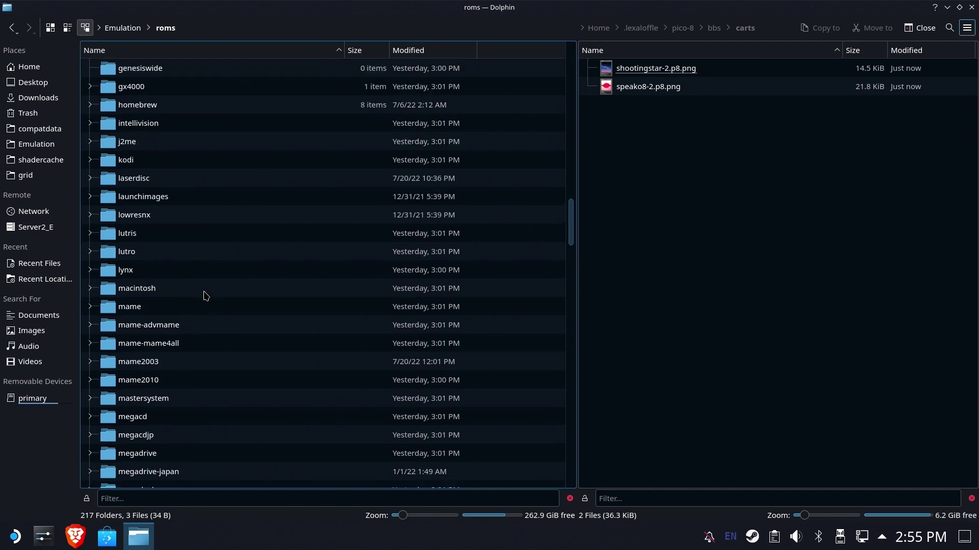
{"action": "scroll", "coordinate": [206, 294], "scroll_direction": "down", "scroll_amount": 5}
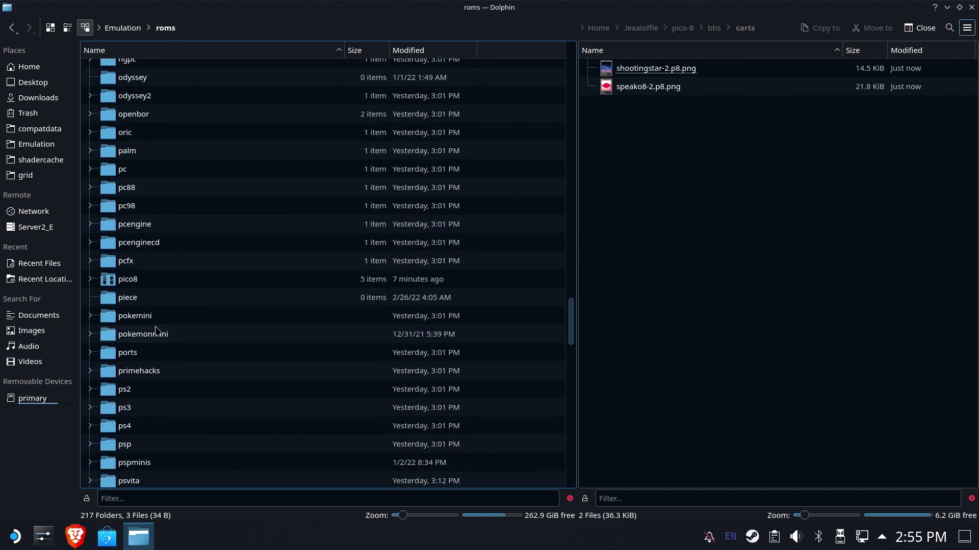
{"action": "left_click", "coordinate": [129, 280]}
Copy shootingstar-2.p8.png and speako8-2.p8.png into the pico8 roms folder.
{"action": "left_click", "coordinate": [730, 223]}
{"action": "left_click_drag", "start_coordinate": [694, 131], "coordinate": [638, 69]}
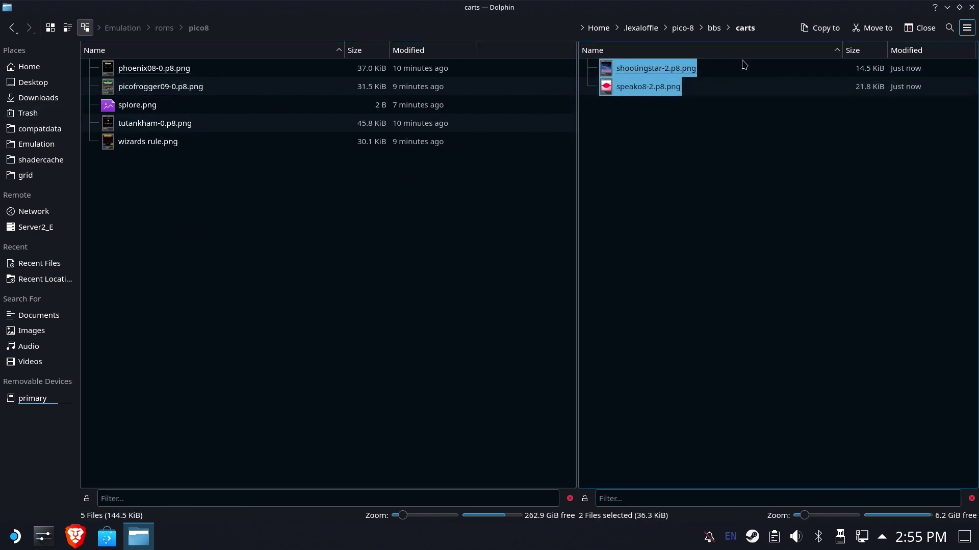
{"action": "left_click", "coordinate": [820, 27]}
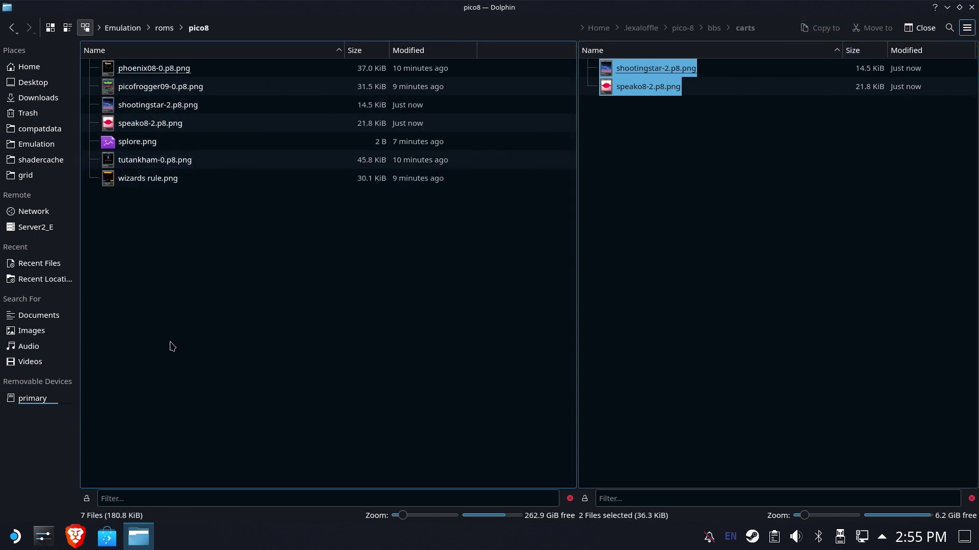
{"action": "left_click", "coordinate": [714, 245]}
{"action": "left_click", "coordinate": [526, 282]}
{"action": "left_click", "coordinate": [811, 299]}
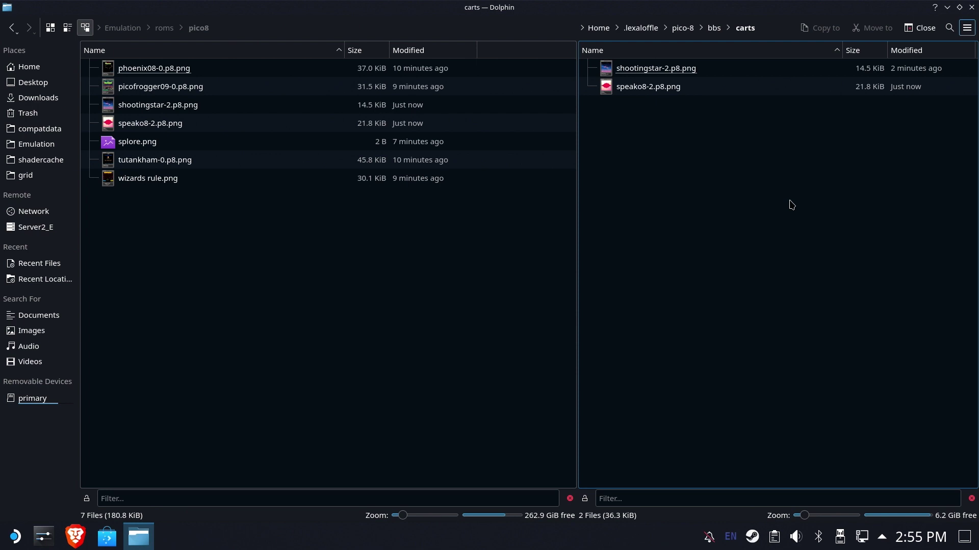
In the bbs folder, rename the carts folder to carts_old.
{"action": "left_click", "coordinate": [715, 28]}
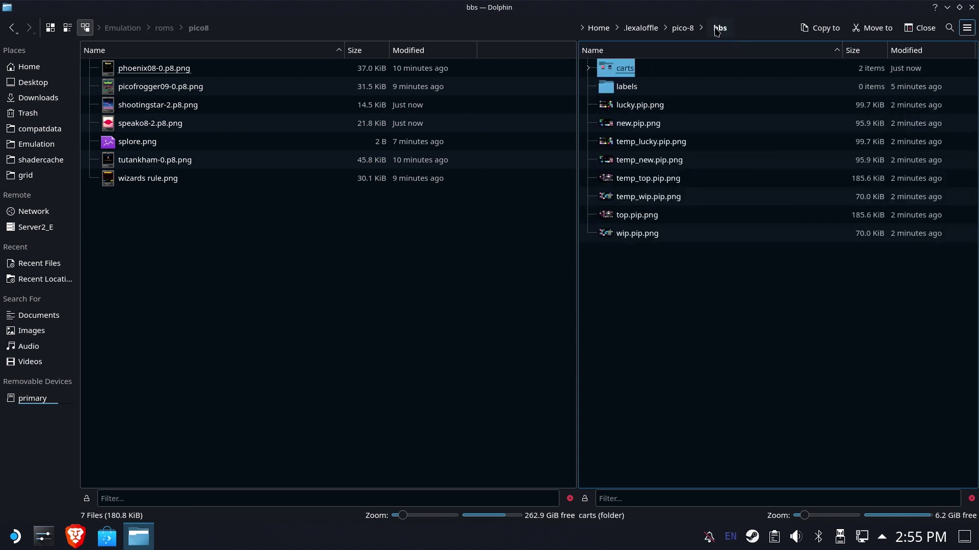
{"action": "right_click", "coordinate": [637, 75]}
{"action": "left_click", "coordinate": [714, 218]}
{"action": "type", "text": "_old"}
{"action": "key", "text": "Return"}
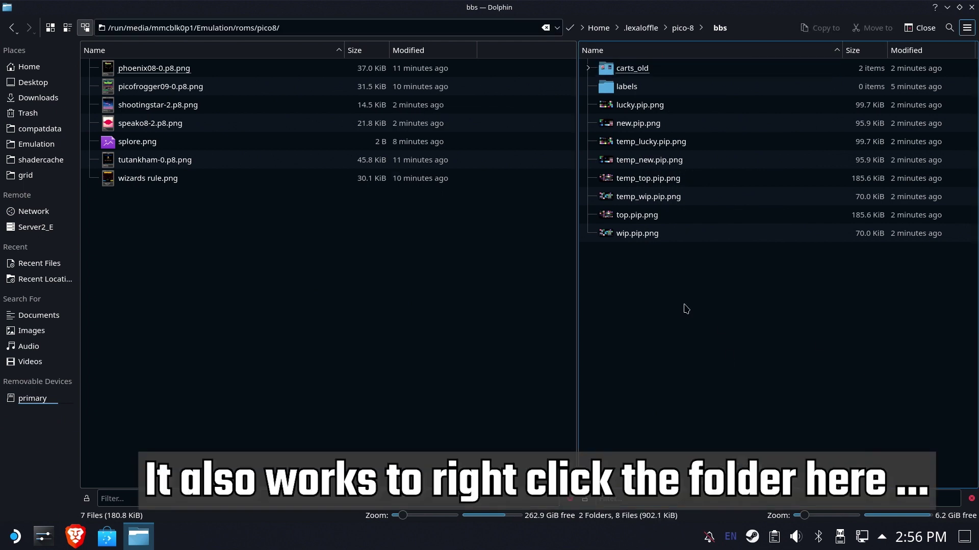
Create a link named carts in bbs pointing to the Emulation/roms/pico8 folder.
{"action": "right_click", "coordinate": [686, 306]}
{"action": "mouse_move", "coordinate": [756, 326]}
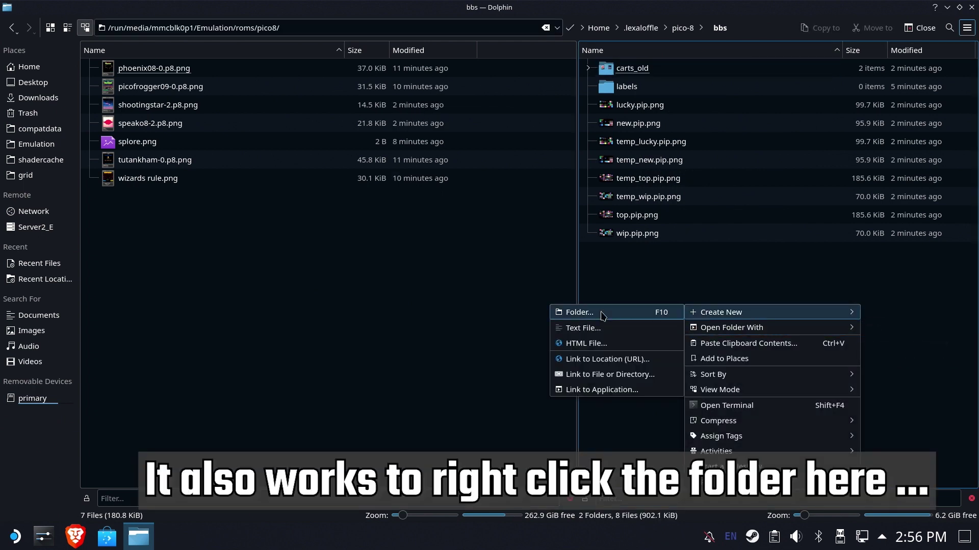
{"action": "left_click", "coordinate": [609, 378]}
{"action": "left_click", "coordinate": [430, 247]}
{"action": "key", "text": "ctrl+v"}
{"action": "left_click_drag", "start_coordinate": [589, 233], "coordinate": [127, 208]}
{"action": "type", "text": "ca"}
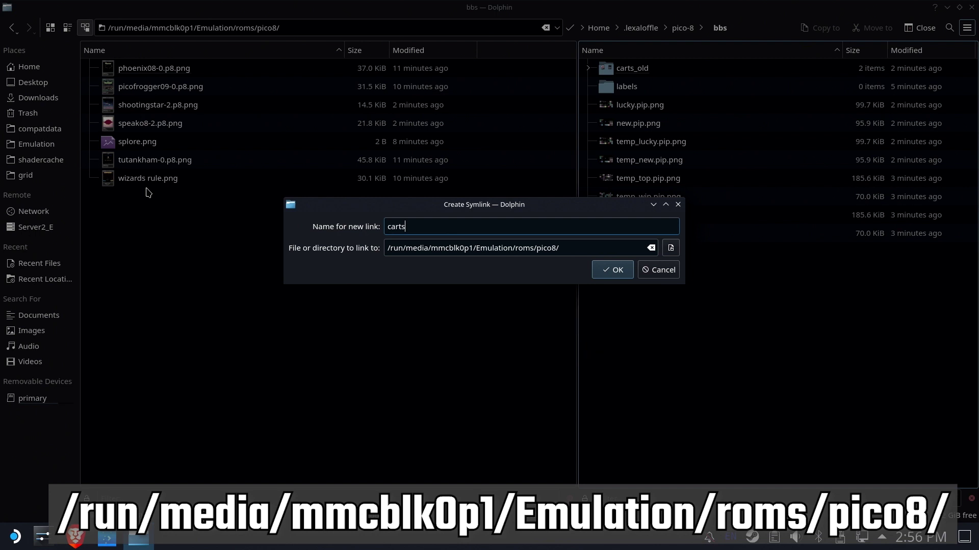
{"action": "left_click", "coordinate": [604, 273]}
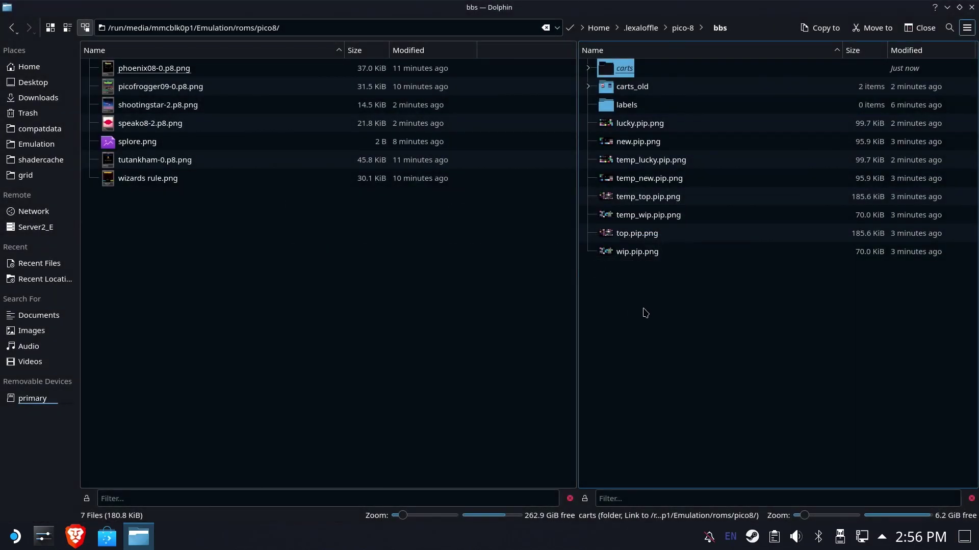
{"action": "left_click", "coordinate": [635, 73]}
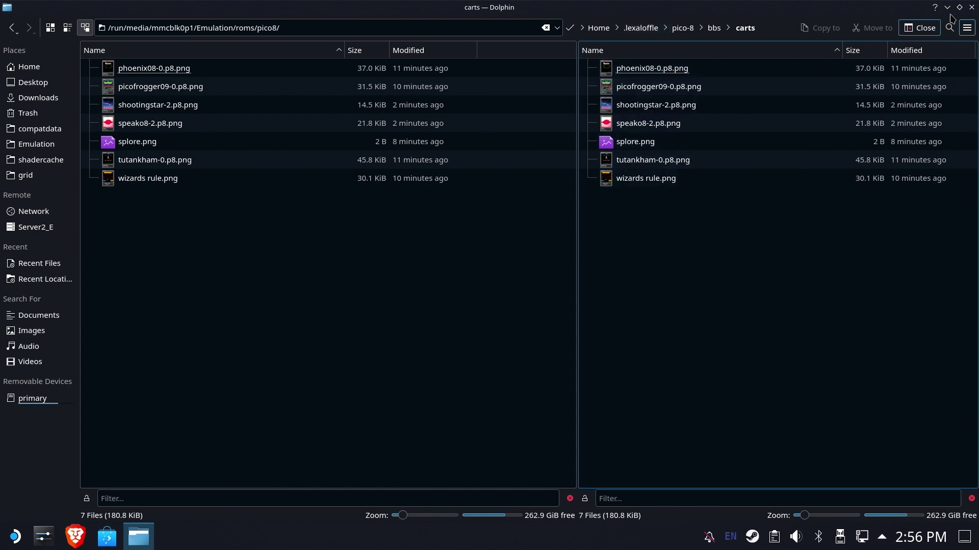
Close Dolphin, switch back to Gaming Mode and launch EmulationStation.
{"action": "left_click", "coordinate": [971, 7]}
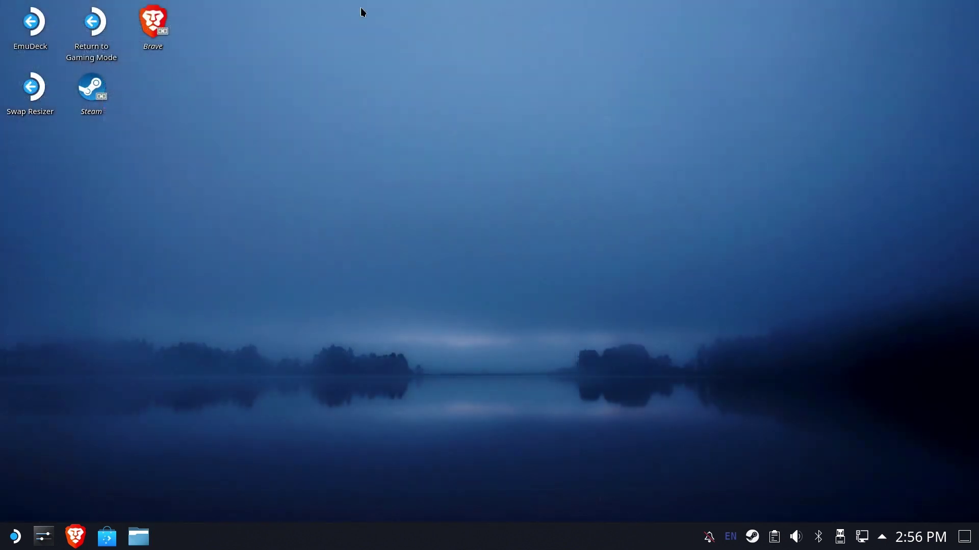
{"action": "double_click", "coordinate": [111, 22]}
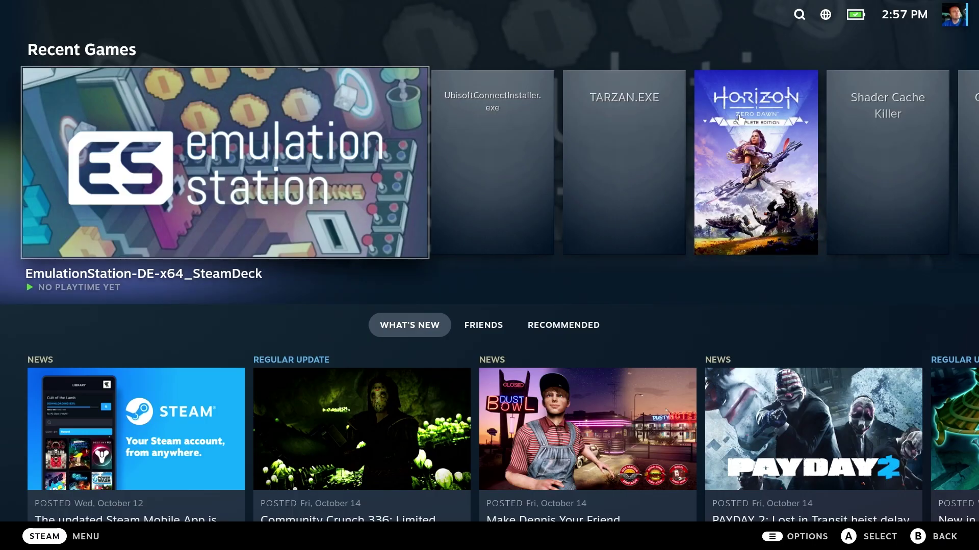
{"action": "key", "text": "Return"}
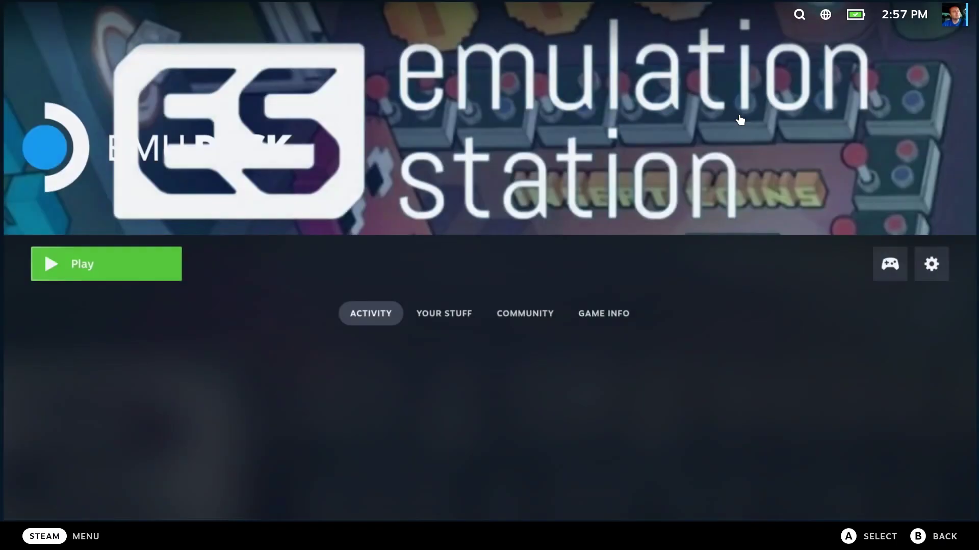
{"action": "key", "text": "Return"}
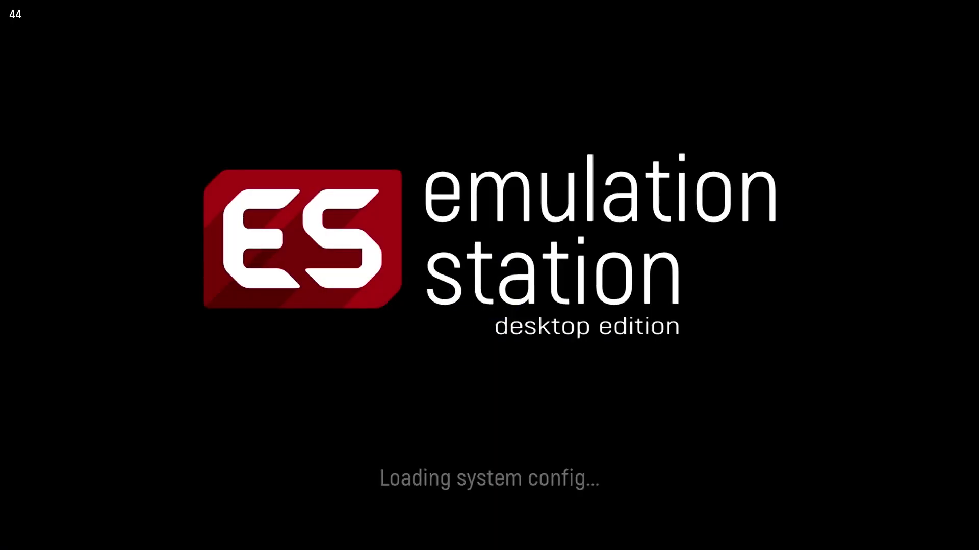
Open the PICO-8 system's seven-game list and launch SPLORE.
{"action": "key", "text": "Left"}
{"action": "key", "text": "Left"}
{"action": "key", "text": "Left"}
{"action": "key", "text": "Left"}
{"action": "key", "text": "Left"}
{"action": "key", "text": "Left"}
{"action": "key", "text": "Left"}
{"action": "key", "text": "Left"}
{"action": "key", "text": "Left"}
{"action": "key", "text": "Left"}
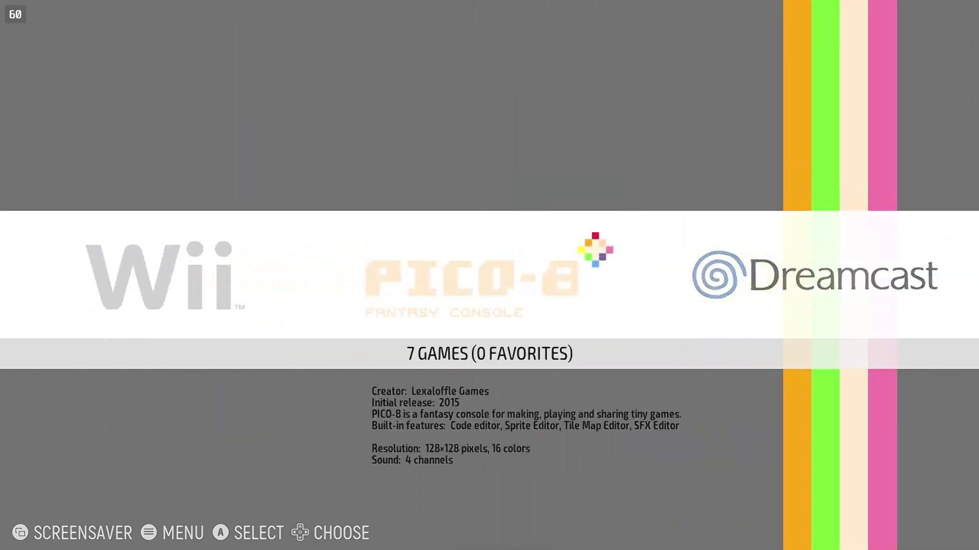
{"action": "key", "text": "Return"}
{"action": "key", "text": "Down"}
{"action": "key", "text": "Down"}
{"action": "key", "text": "Down"}
{"action": "key", "text": "Down"}
{"action": "key", "text": "Return"}
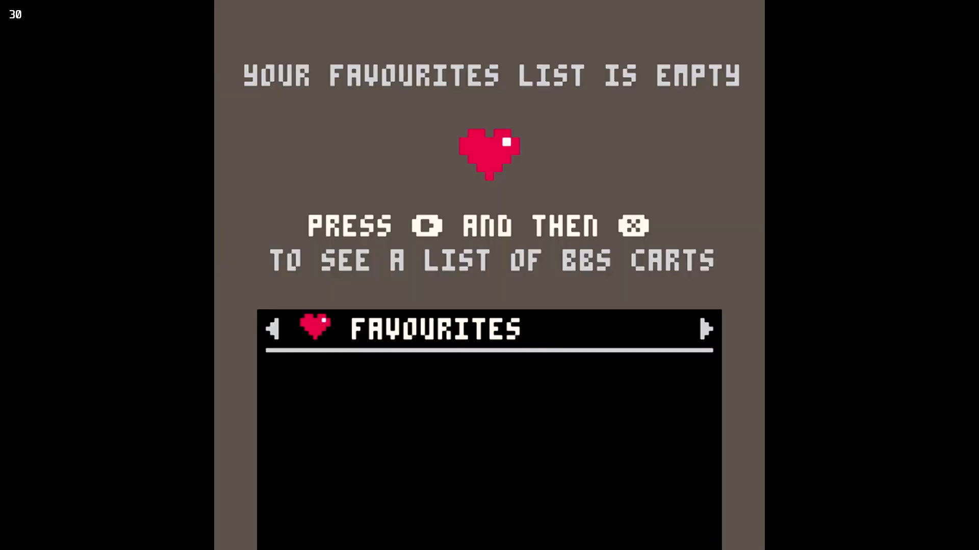
In Splore's NEW list, download and run EXTENDED JELPI.
{"action": "key", "text": "Left"}
{"action": "key", "text": "Left"}
{"action": "key", "text": "Left"}
{"action": "key", "text": "Left"}
{"action": "key", "text": "Left"}
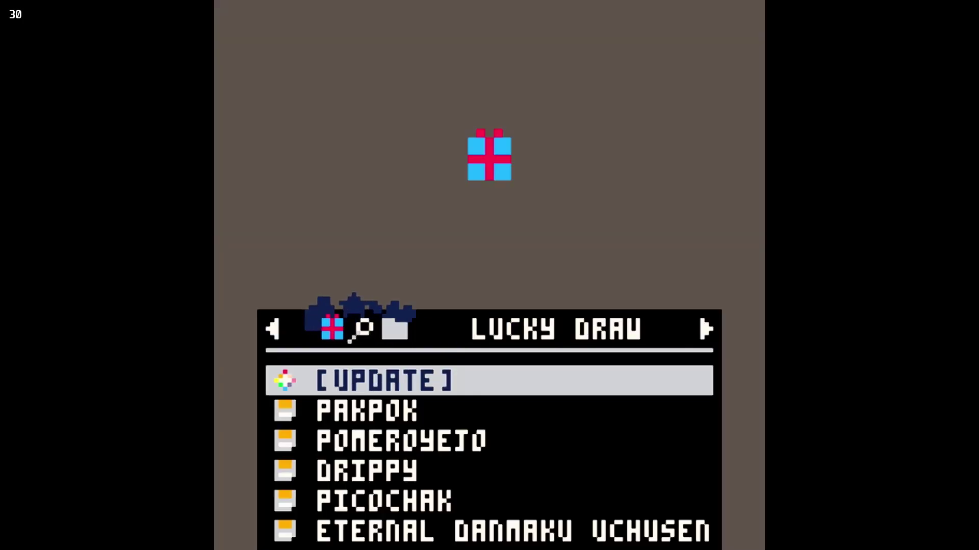
{"action": "key", "text": "Left"}
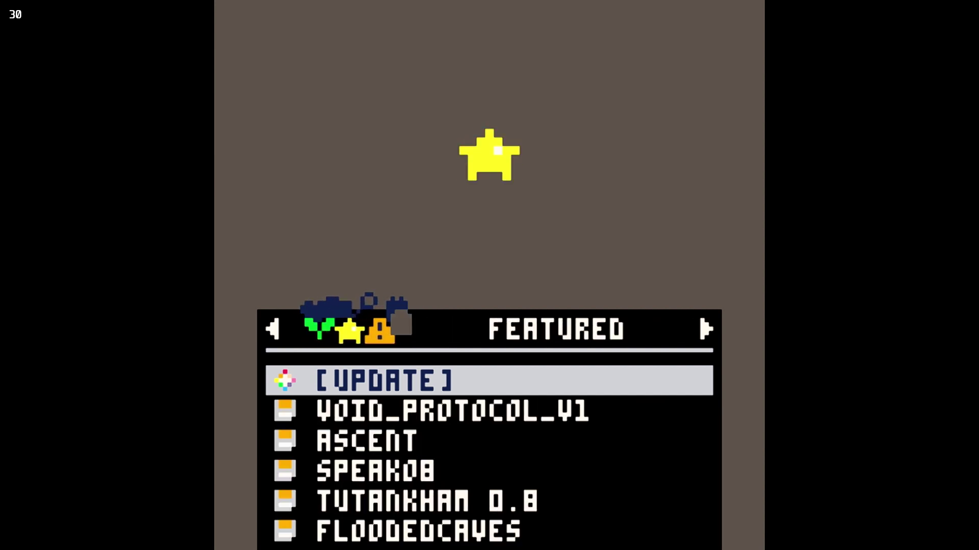
{"action": "key", "text": "Left"}
{"action": "key", "text": "Down"}
{"action": "key", "text": "Down"}
{"action": "key", "text": "Down"}
{"action": "key", "text": "Down"}
{"action": "key", "text": "Down"}
{"action": "key", "text": "Down"}
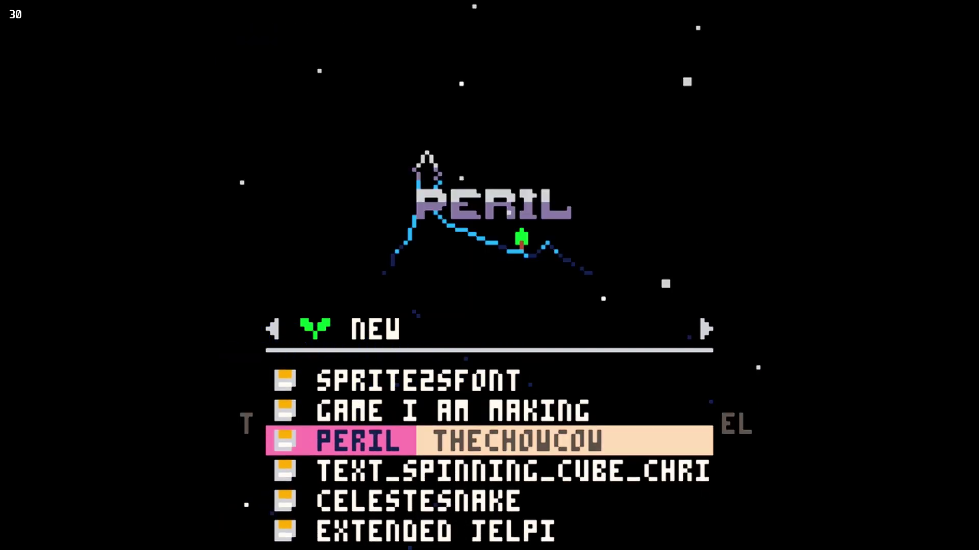
{"action": "key", "text": "Down"}
{"action": "key", "text": "Down"}
{"action": "key", "text": "Down"}
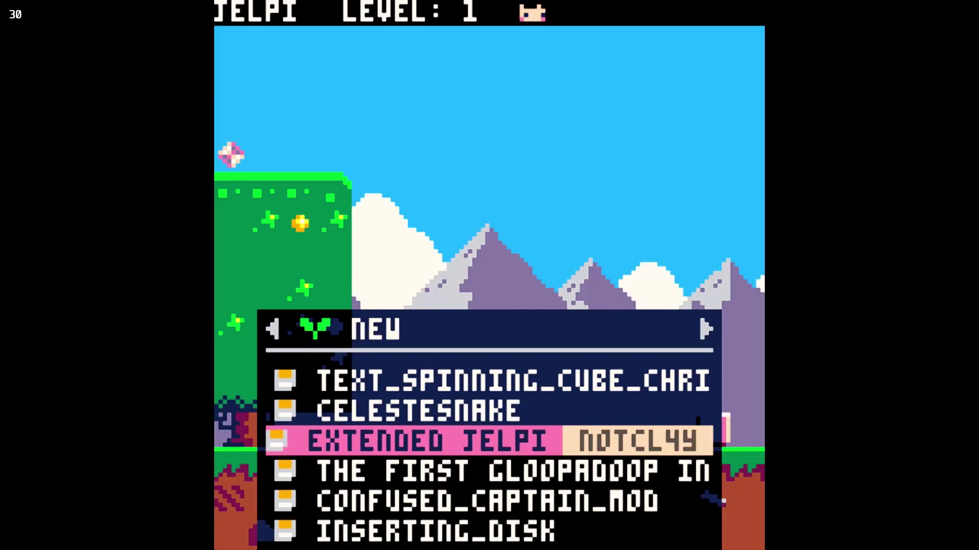
{"action": "key", "text": "x"}
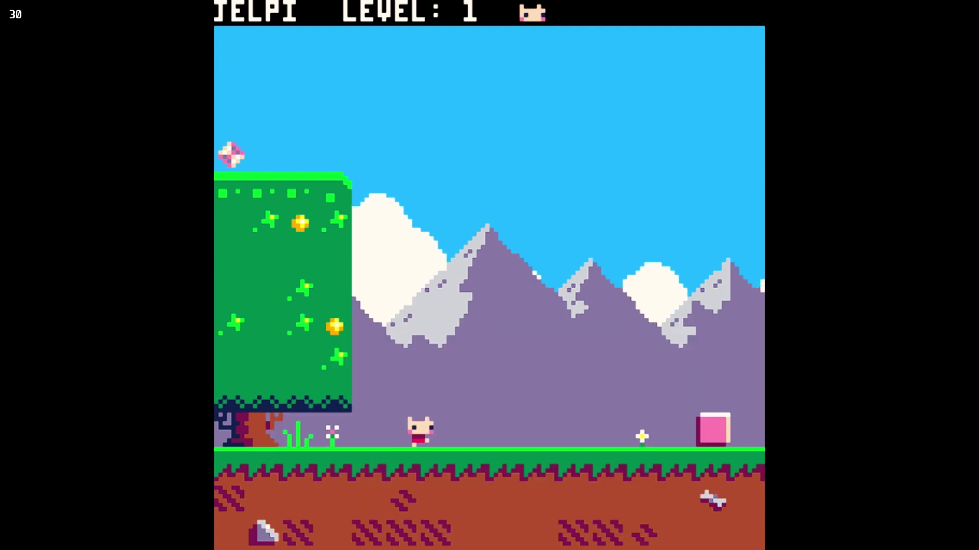
Run and jump through the level briefly, then exit the game back to Splore.
{"action": "key", "text": "Right"}
{"action": "key", "text": "z"}
{"action": "key", "text": "z"}
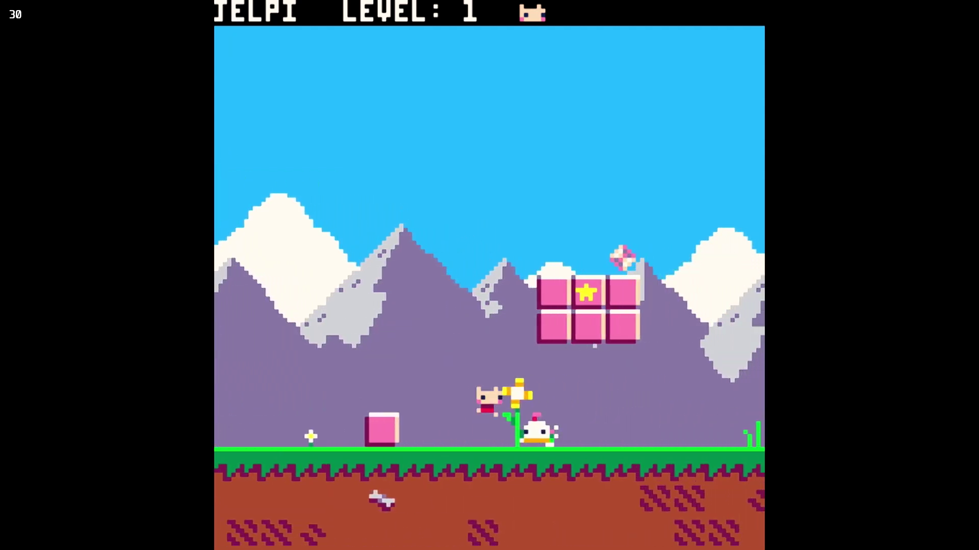
{"action": "key", "text": "z"}
{"action": "key", "text": "Return"}
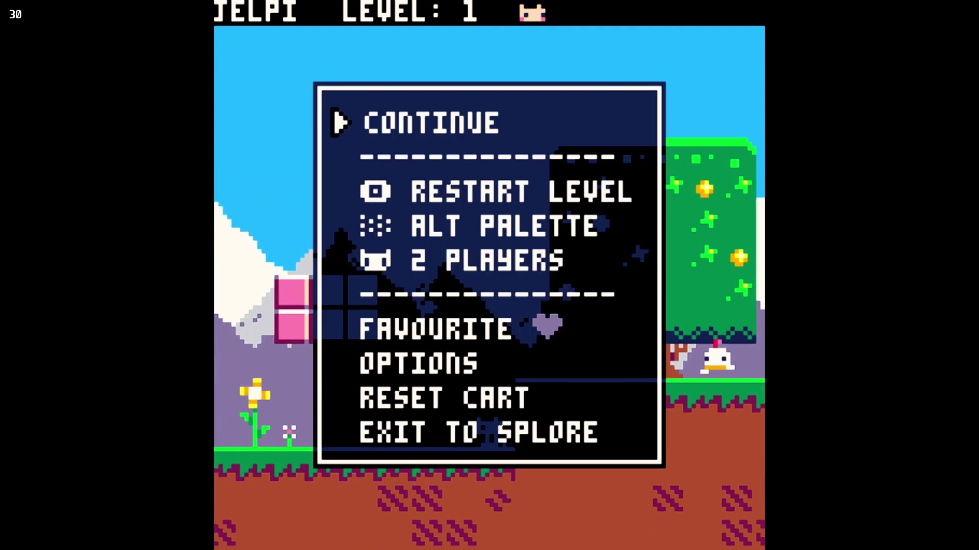
{"action": "key", "text": "Down"}
{"action": "key", "text": "Down"}
{"action": "key", "text": "Down"}
{"action": "key", "text": "Down"}
{"action": "key", "text": "Down"}
{"action": "key", "text": "Down"}
{"action": "key", "text": "Down"}
{"action": "key", "text": "x"}
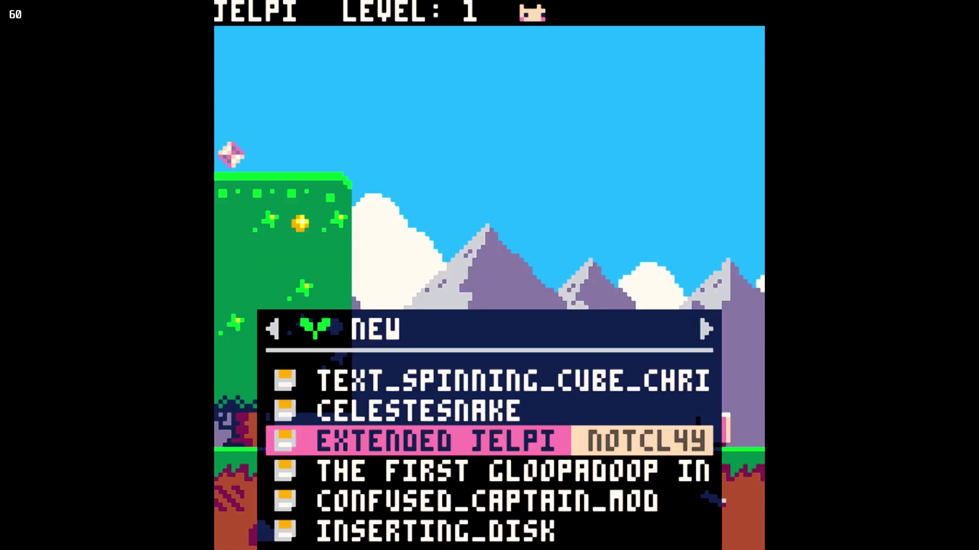
Open Splore's options and move to Shutdown PICO-8.
{"action": "key", "text": "x"}
{"action": "key", "text": "Down"}
{"action": "key", "text": "x"}
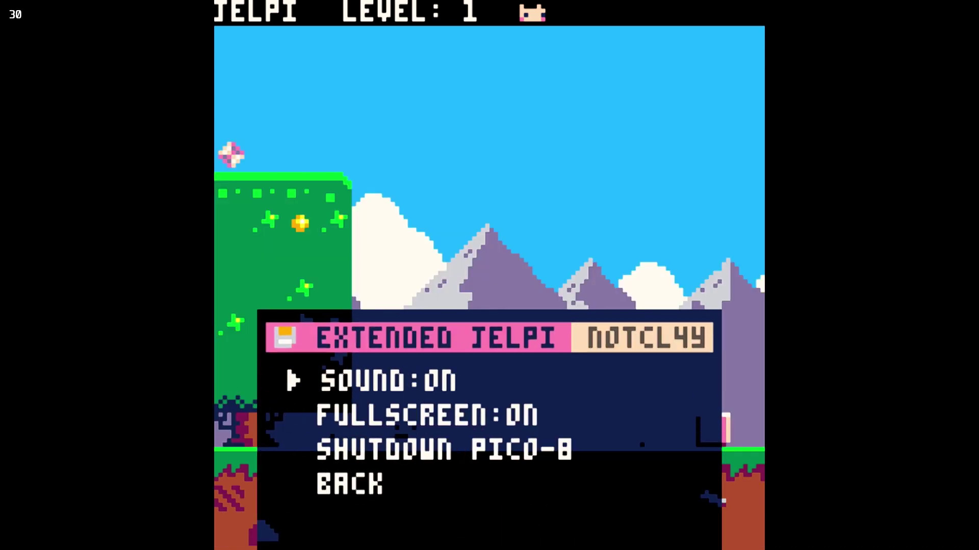
{"action": "key", "text": "Down"}
{"action": "key", "text": "Down"}
Shut down PICO-8 and look through EmulationStation's PICO-8 game list.
{"action": "key", "text": "x"}
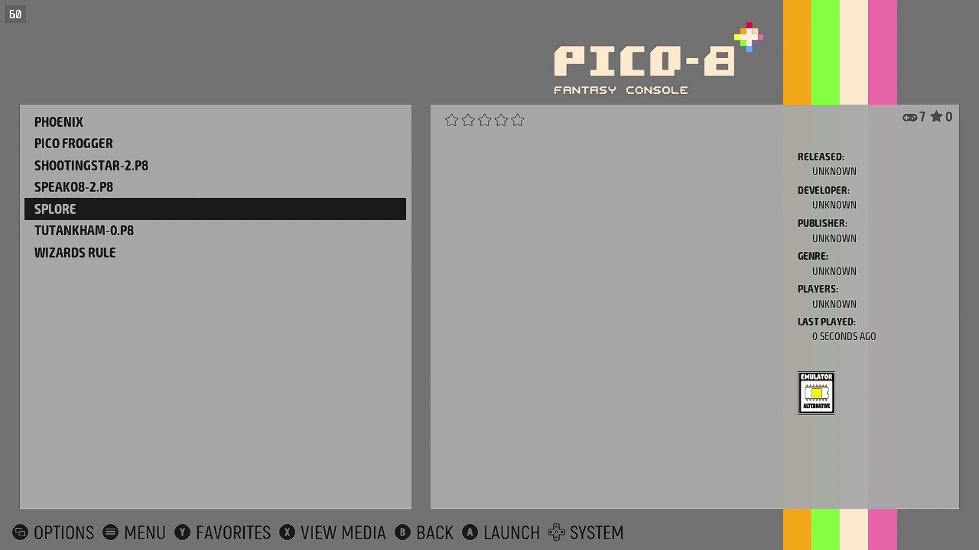
{"action": "key", "text": "Down"}
{"action": "key", "text": "Up"}
{"action": "key", "text": "Up"}
{"action": "key", "text": "Up"}
{"action": "key", "text": "Down"}
{"action": "key", "text": "Down"}
{"action": "key", "text": "Down"}
{"action": "key", "text": "Down"}
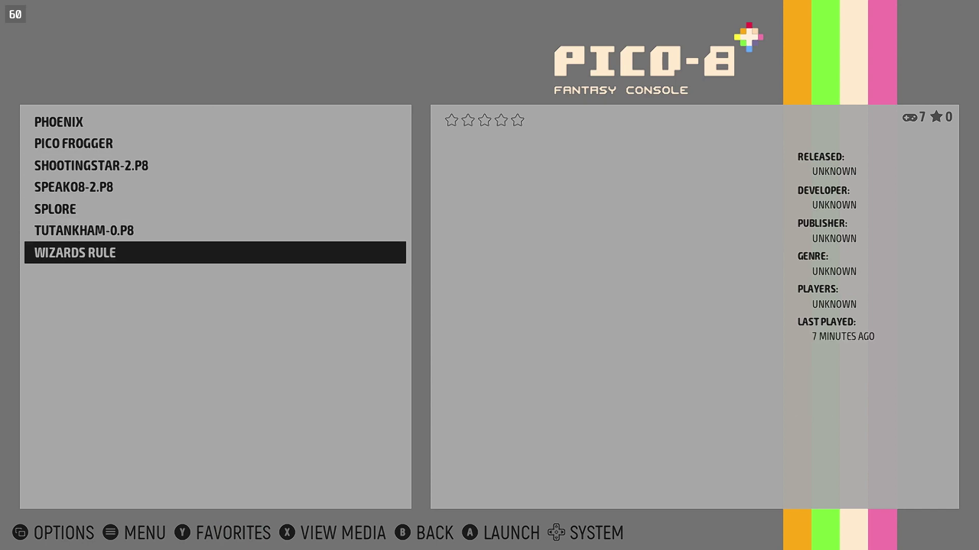
{"action": "key", "text": "Up"}
{"action": "key", "text": "Up"}
{"action": "key", "text": "Up"}
Quit and relaunch EmulationStation, then launch EXTENDED_JELPI-0.P8 from the eight-game PICO-8 list.
{"action": "key", "text": "Escape"}
{"action": "key", "text": "Up"}
{"action": "key", "text": "Return"}
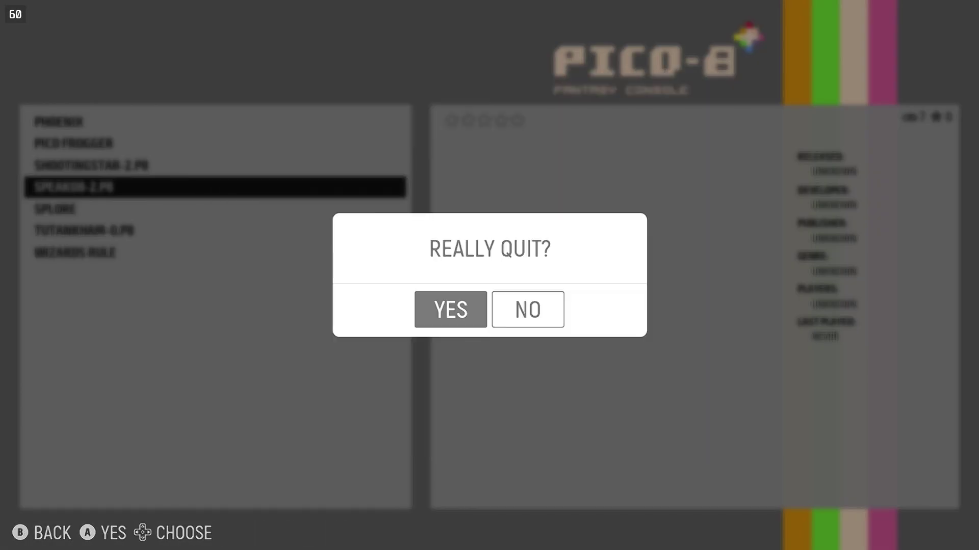
{"action": "key", "text": "Return"}
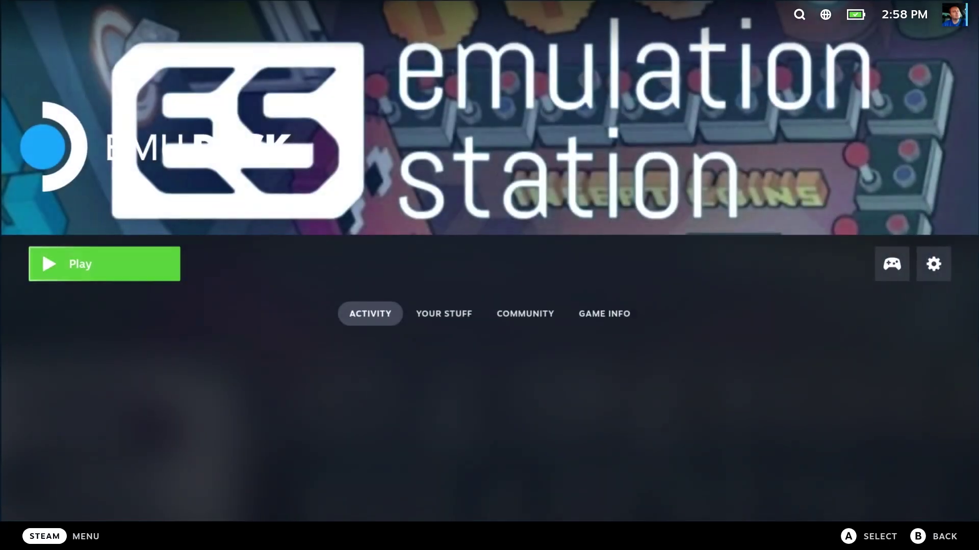
{"action": "key", "text": "Return"}
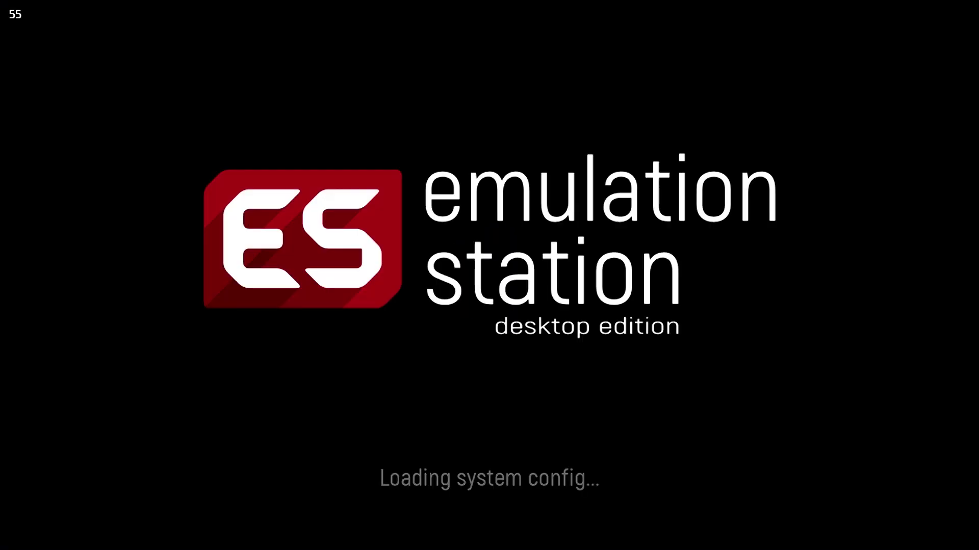
{"action": "key", "text": "Left"}
{"action": "key", "text": "Left"}
{"action": "key", "text": "Left"}
{"action": "key", "text": "Left"}
{"action": "key", "text": "Left"}
{"action": "key", "text": "Left"}
{"action": "key", "text": "Left"}
{"action": "key", "text": "Left"}
{"action": "key", "text": "Left"}
{"action": "key", "text": "Left"}
{"action": "key", "text": "Return"}
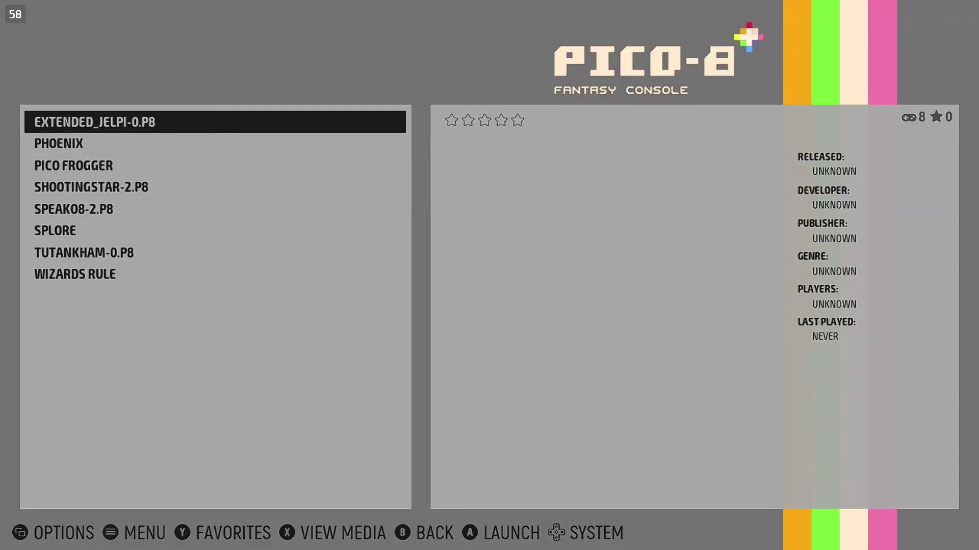
{"action": "key", "text": "Return"}
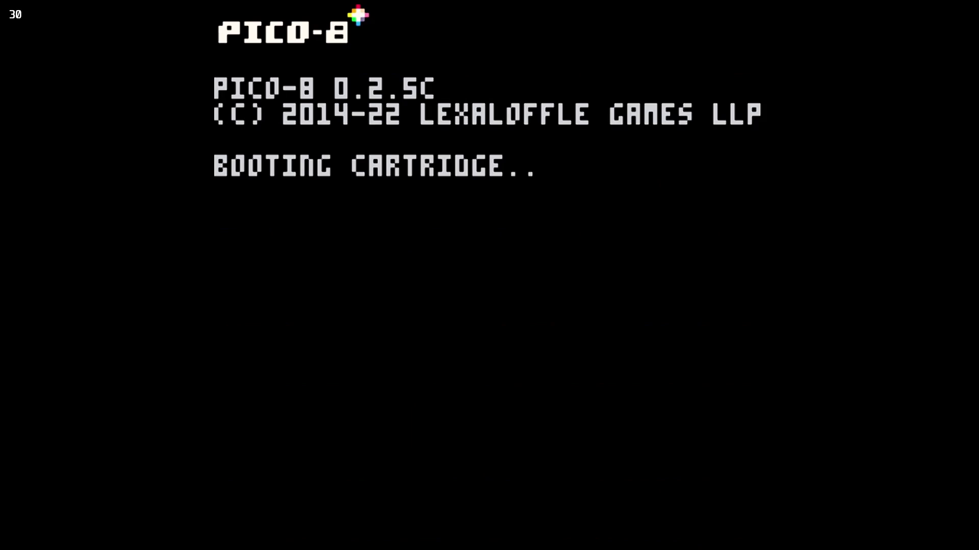
Run the player right through level 1 of Extended Jelpi.
{"action": "key", "text": "Right"}
{"action": "key", "text": "Right"}
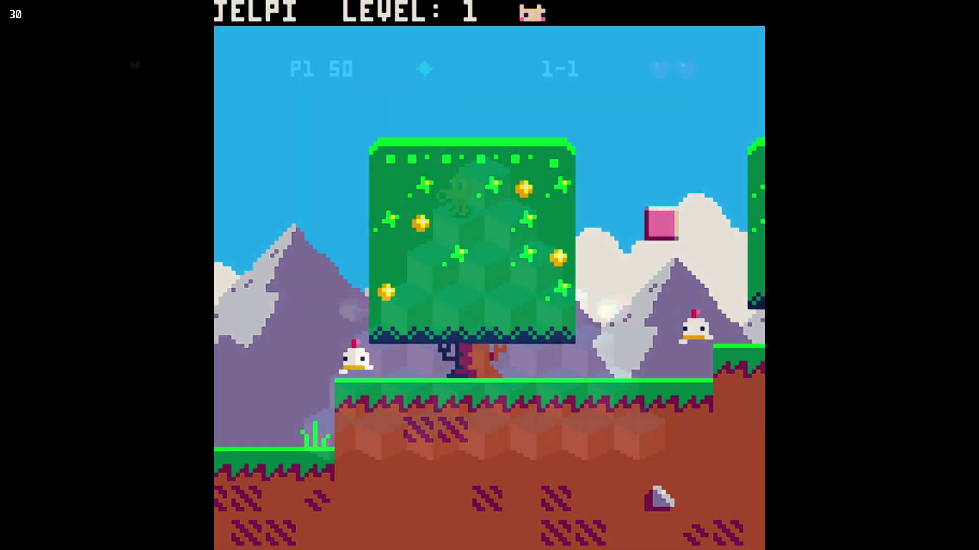